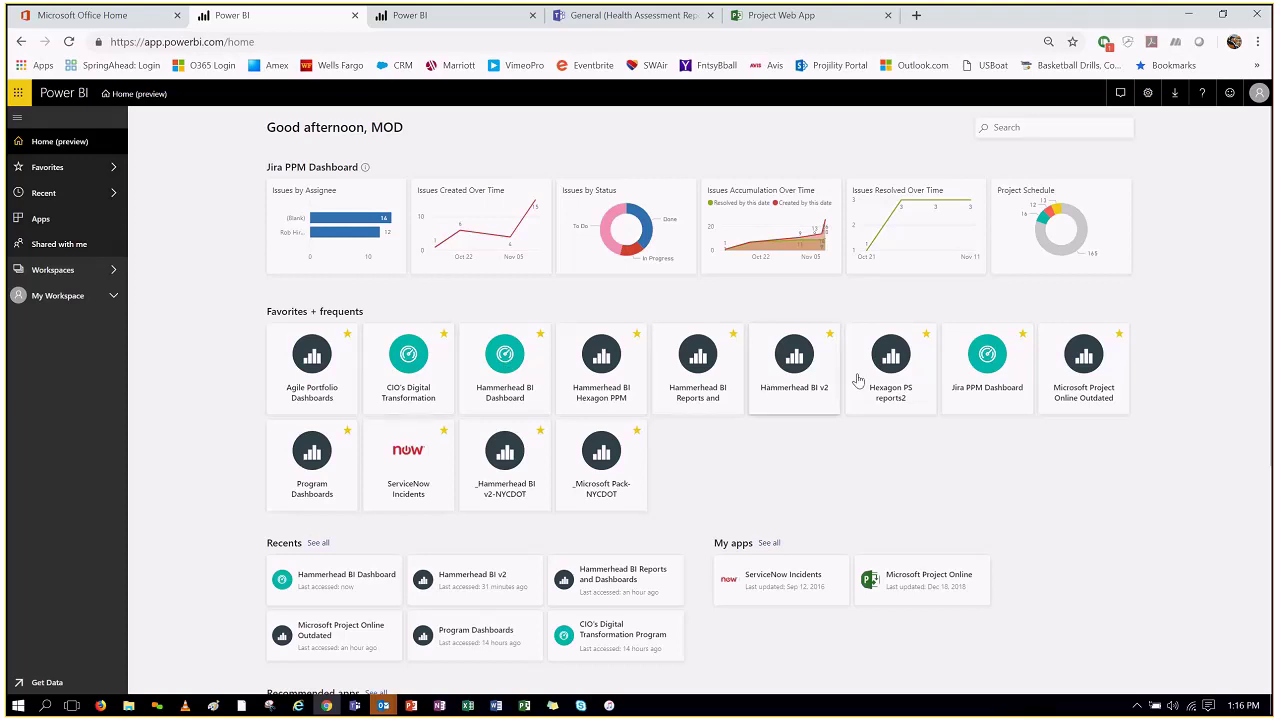
# - Open the Microsoft Project Online Outdated report on its Portfolio Dashboard page and inspect the governance phase and project type charts
pyautogui.click(1089, 377)
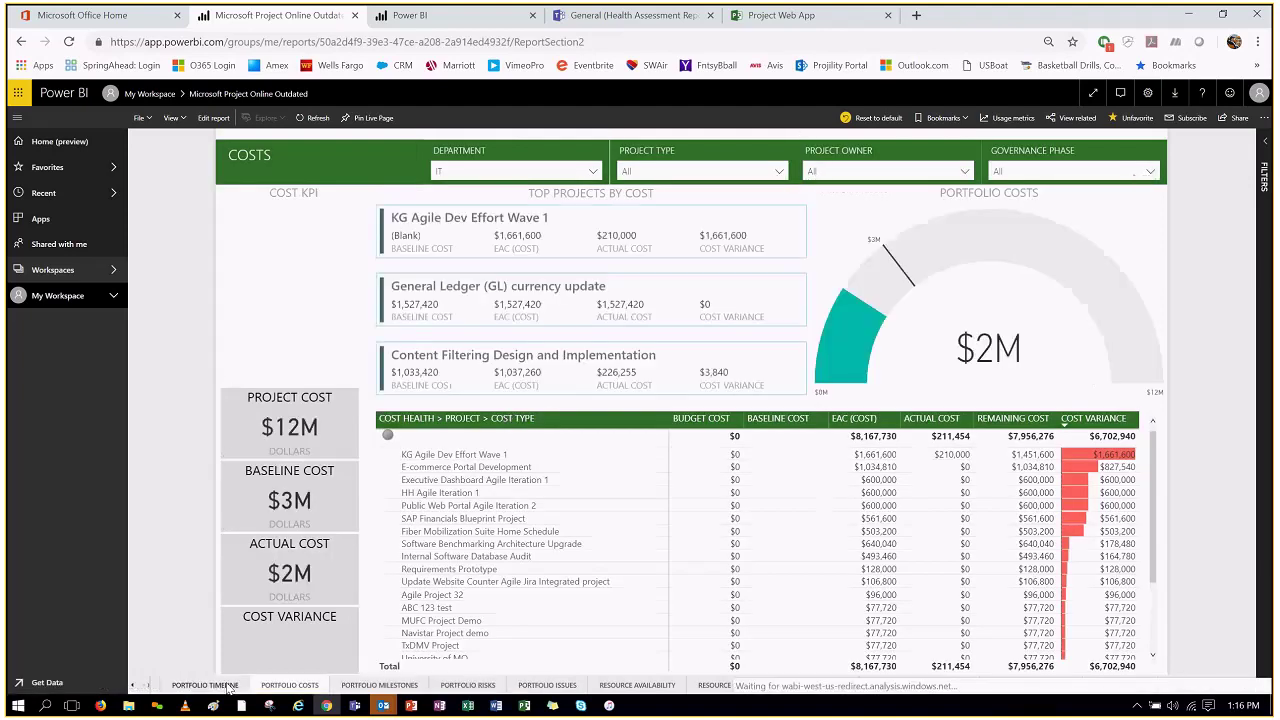
pyautogui.click(131, 686)
pyautogui.click(198, 686)
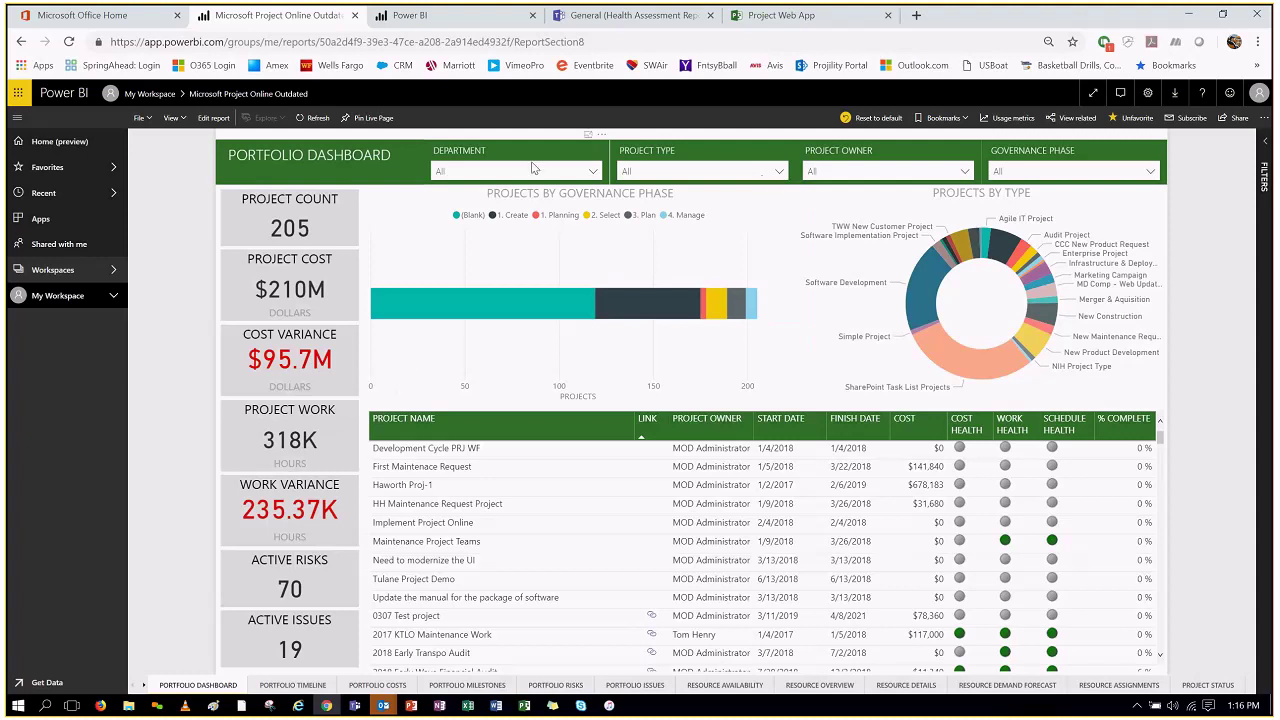
pyautogui.moveTo(567, 300)
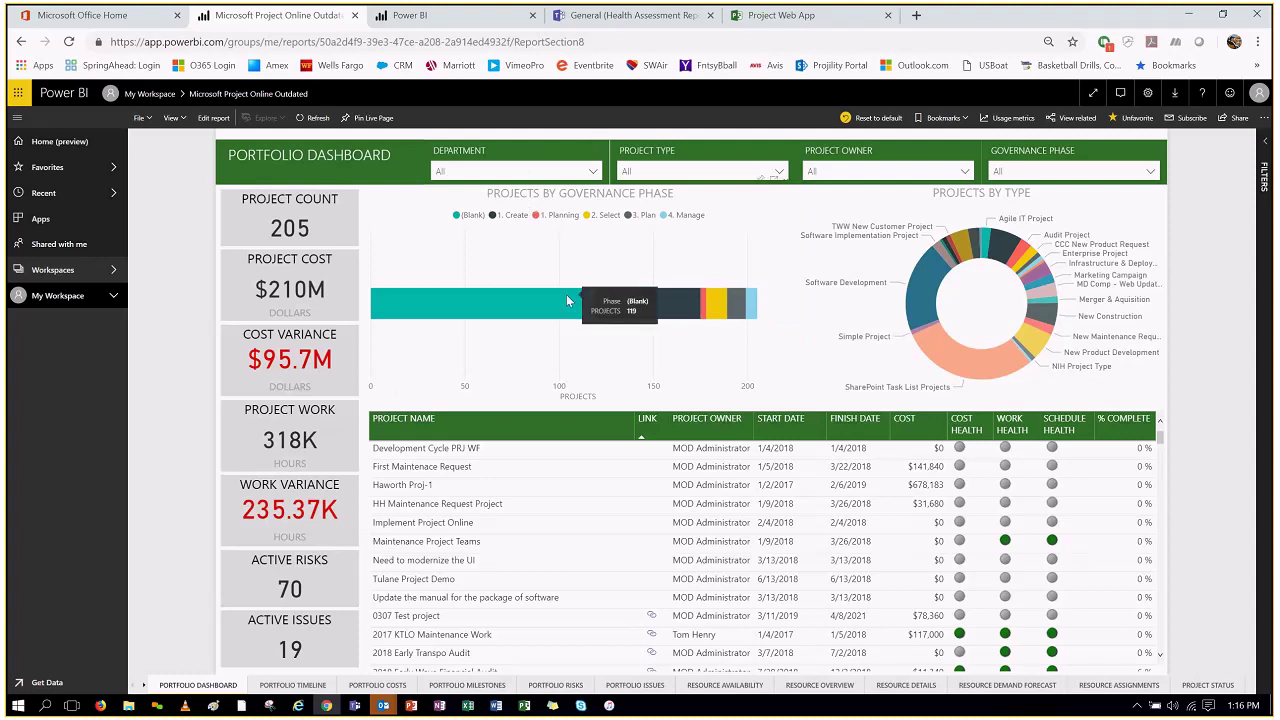
pyautogui.moveTo(950, 270)
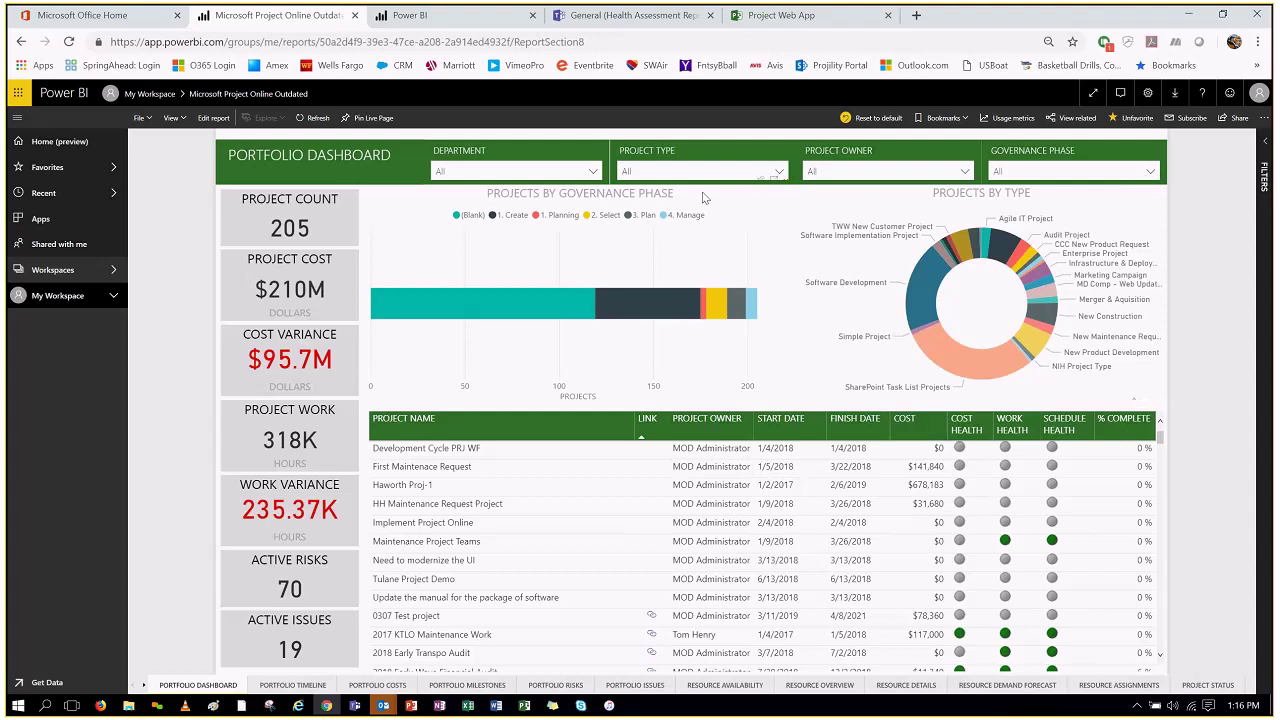
# - Filter the portfolio dashboard to the Agile IT Project type and highlight the Go Green Go White project in the table
pyautogui.click(677, 172)
pyautogui.click(629, 215)
pyautogui.click(629, 215)
pyautogui.click(629, 202)
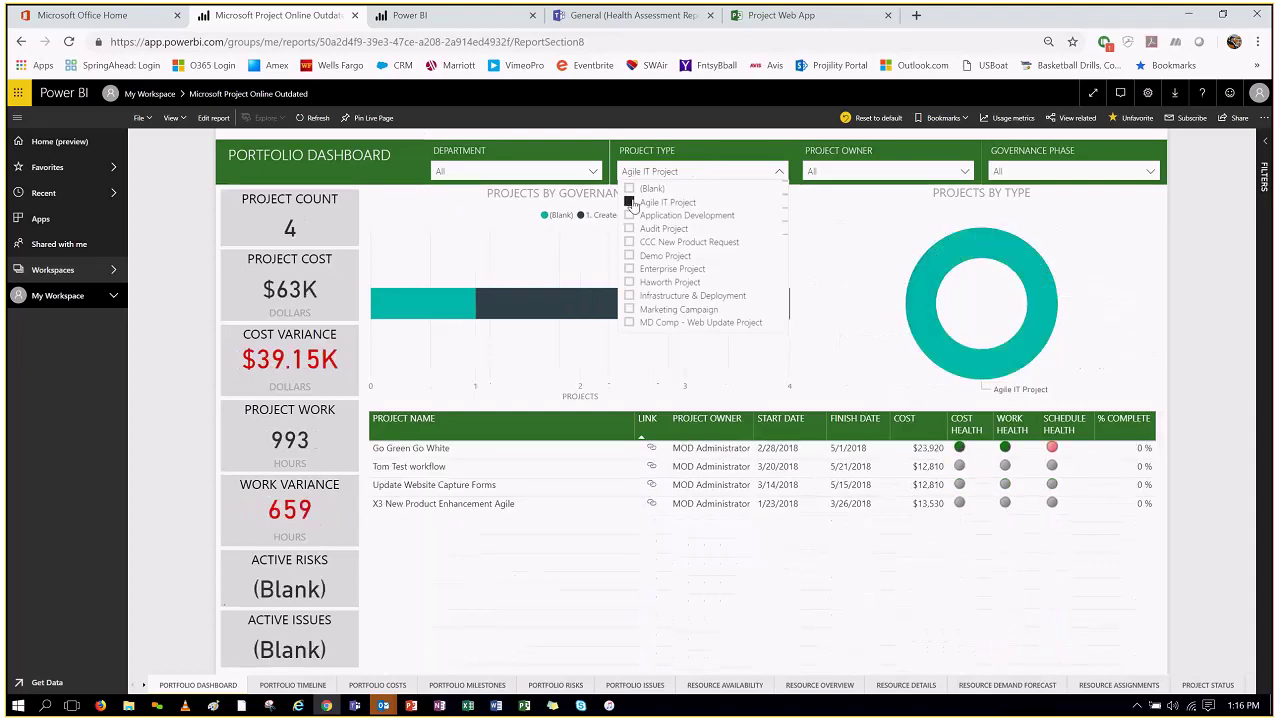
pyautogui.click(829, 492)
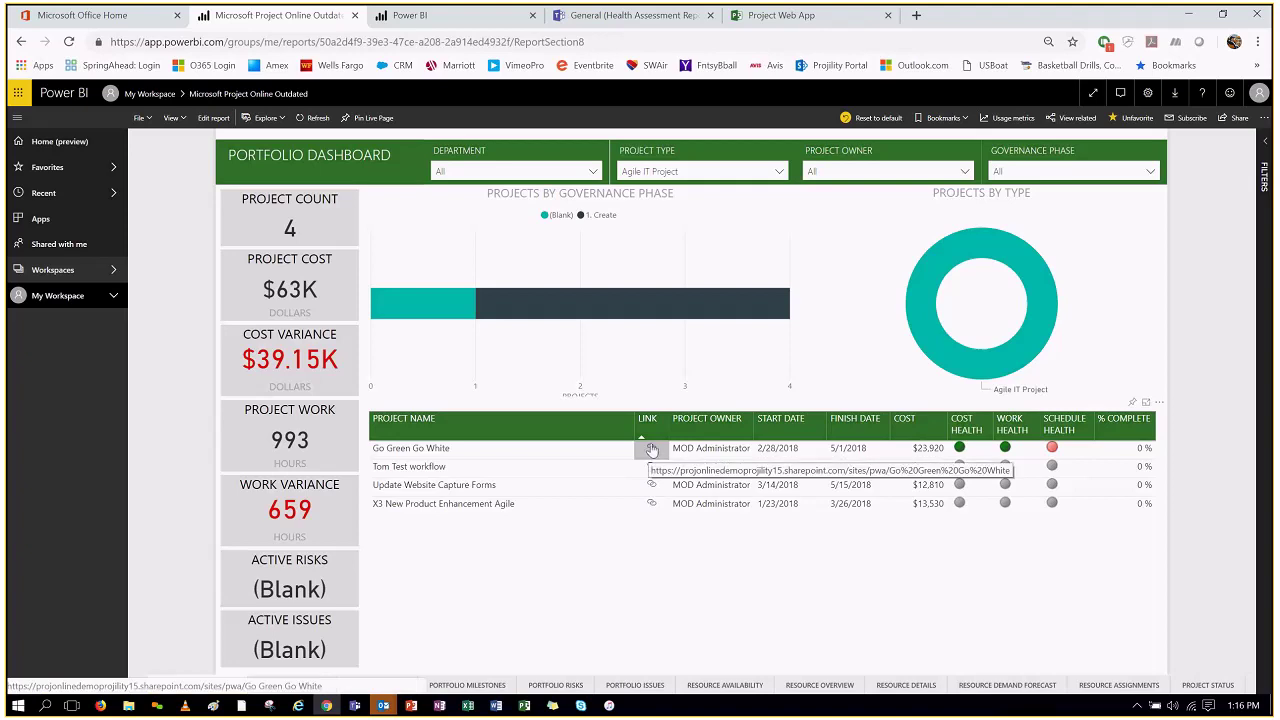
pyautogui.click(486, 454)
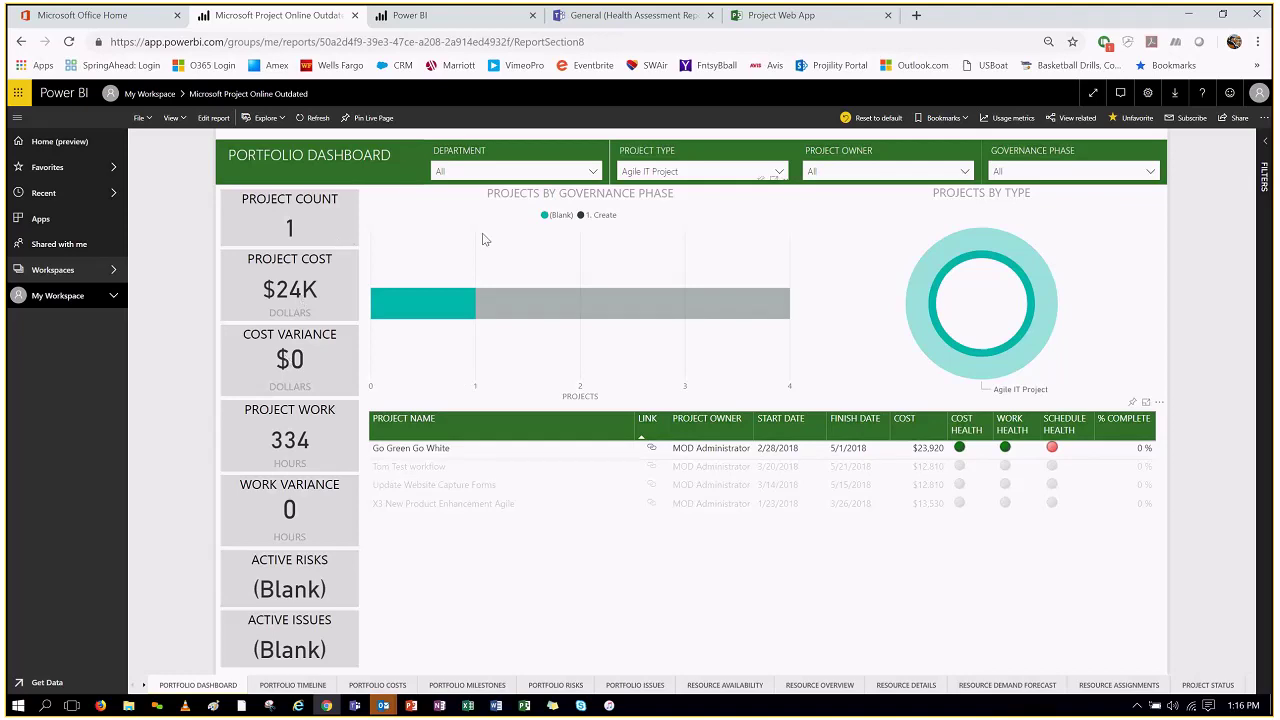
# - Clear the Agile IT Project filter and the highlighted project so the portfolio dashboard covers all projects
pyautogui.click(727, 172)
pyautogui.click(631, 203)
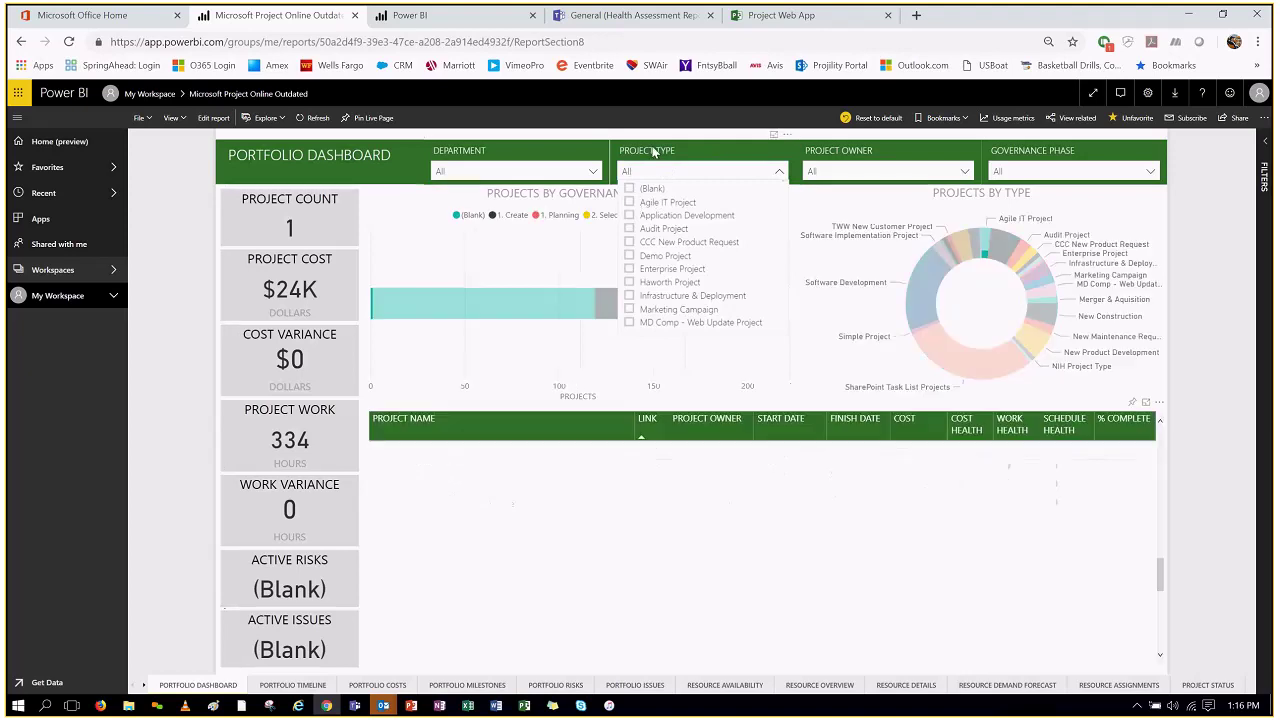
pyautogui.click(650, 170)
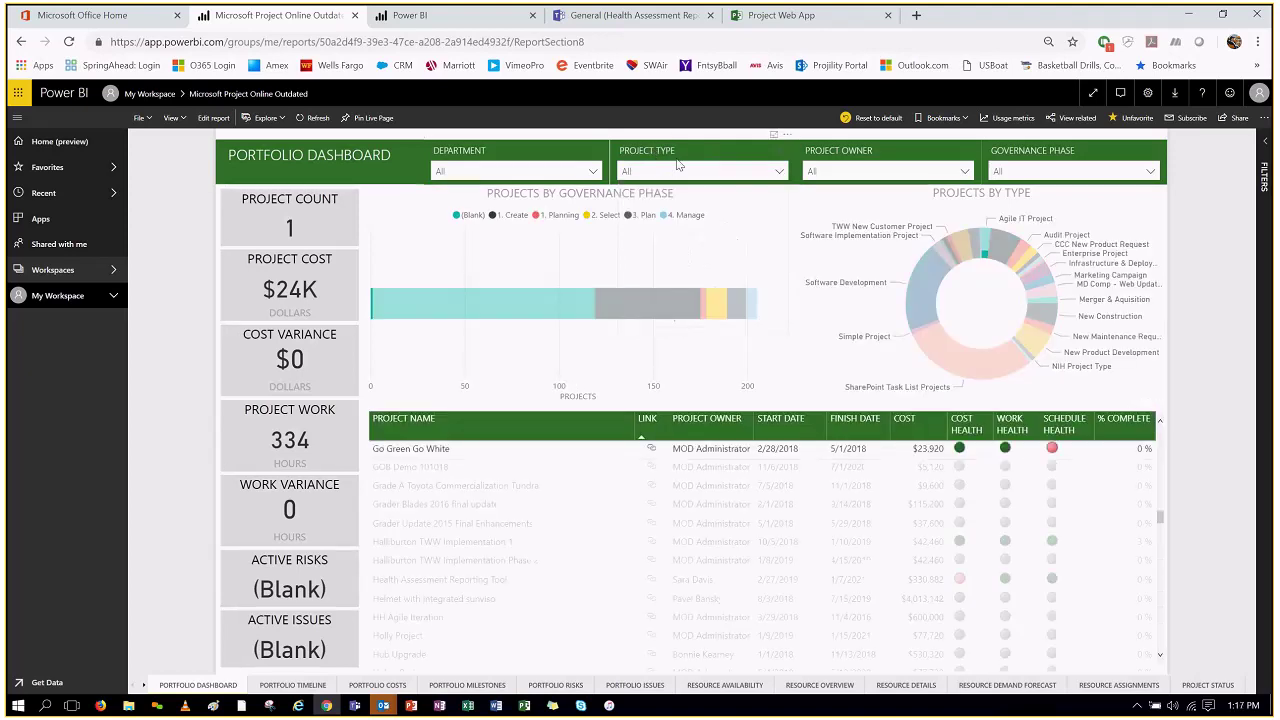
pyautogui.click(649, 313)
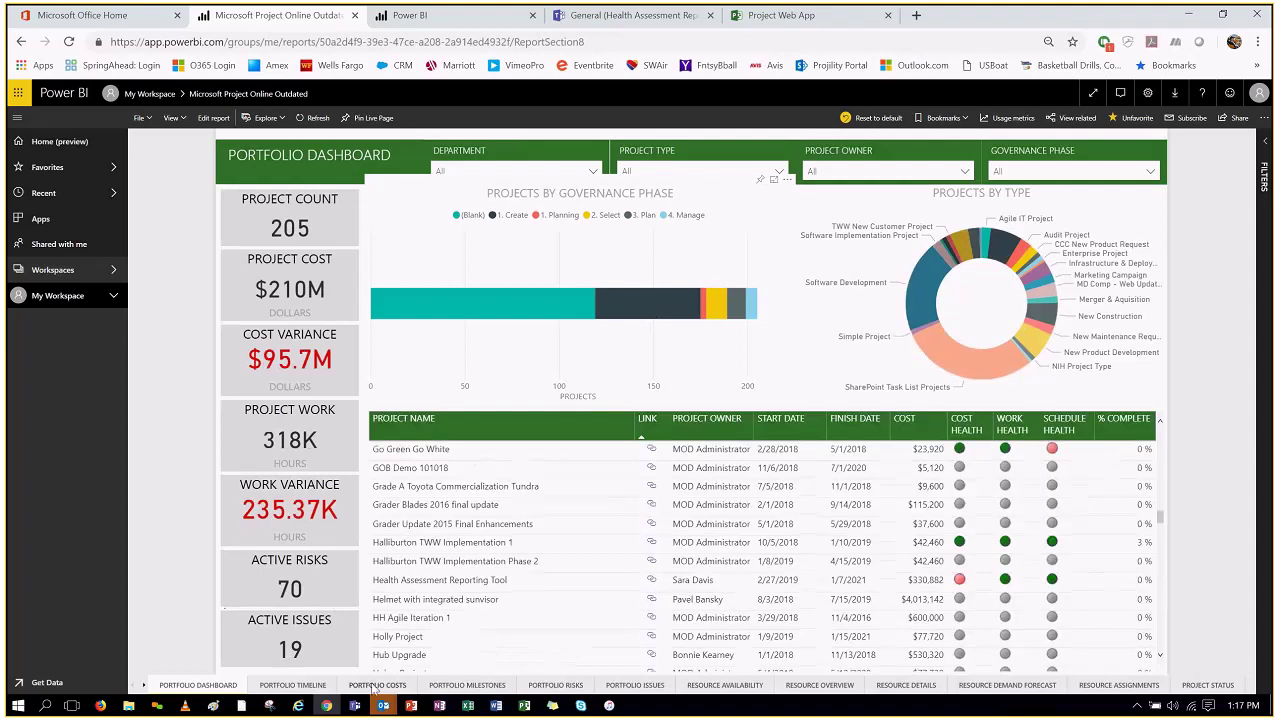
# - Open the Portfolio Costs page and filter it to projects owned by MOD Administrator
pyautogui.click(377, 685)
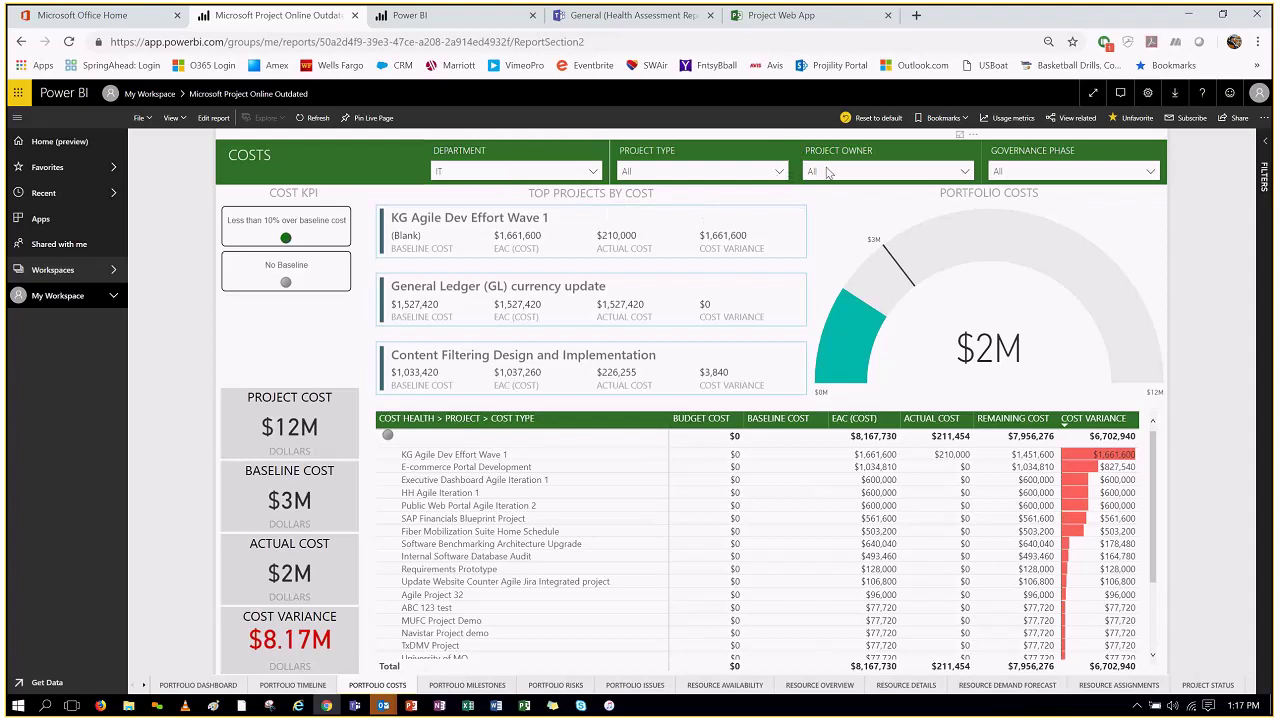
pyautogui.click(827, 172)
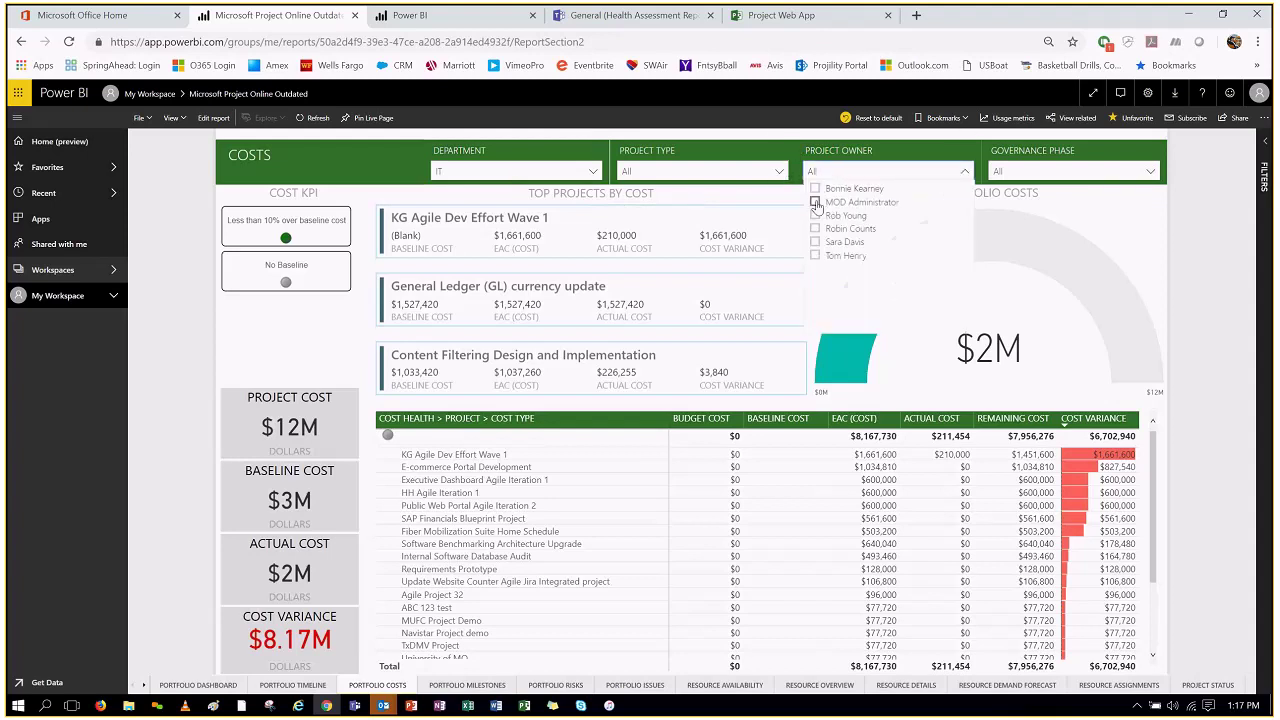
pyautogui.click(817, 203)
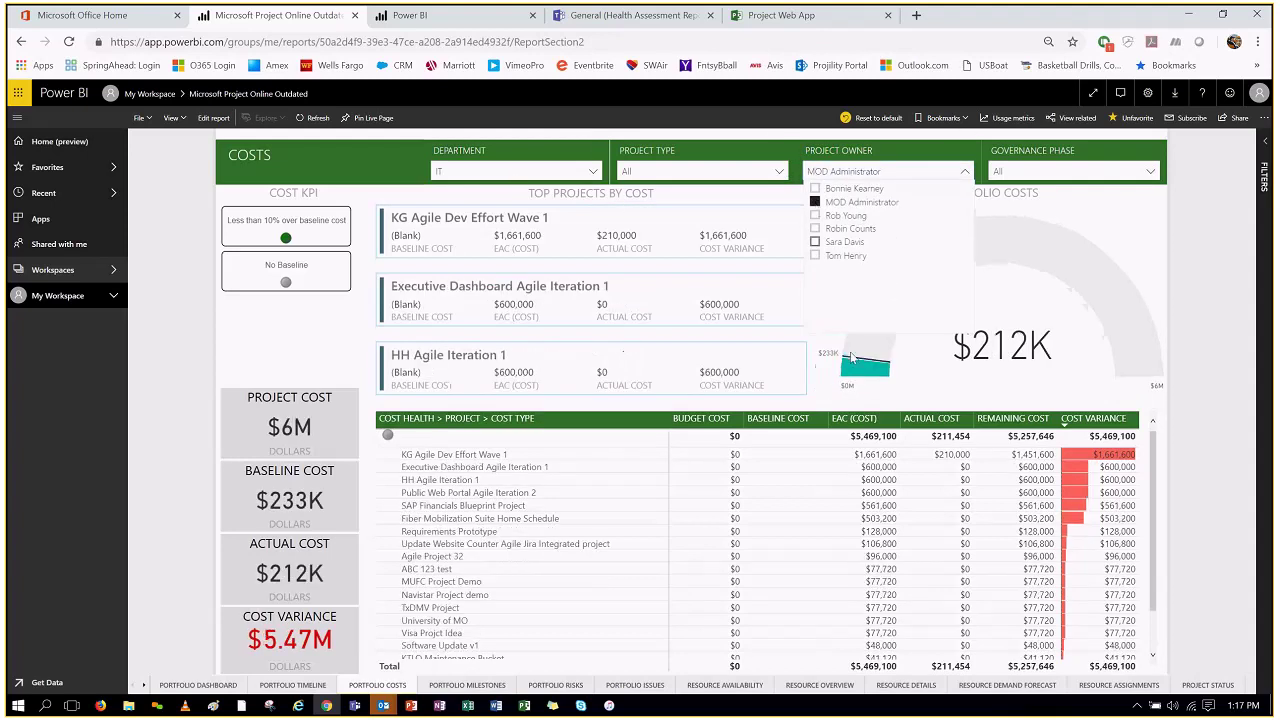
# - Highlight the KG Agile Dev Effort Wave 1 project in the cost table and examine its actual cost and cost variance
pyautogui.click(920, 530)
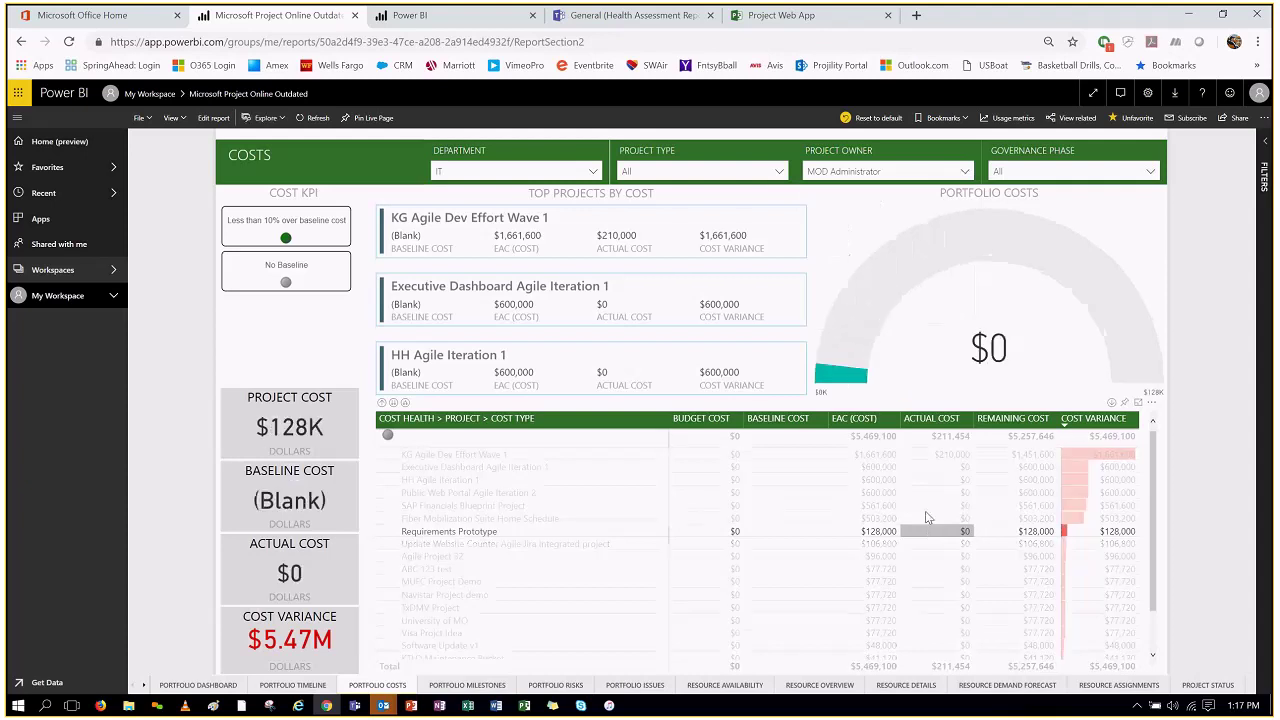
pyautogui.click(473, 456)
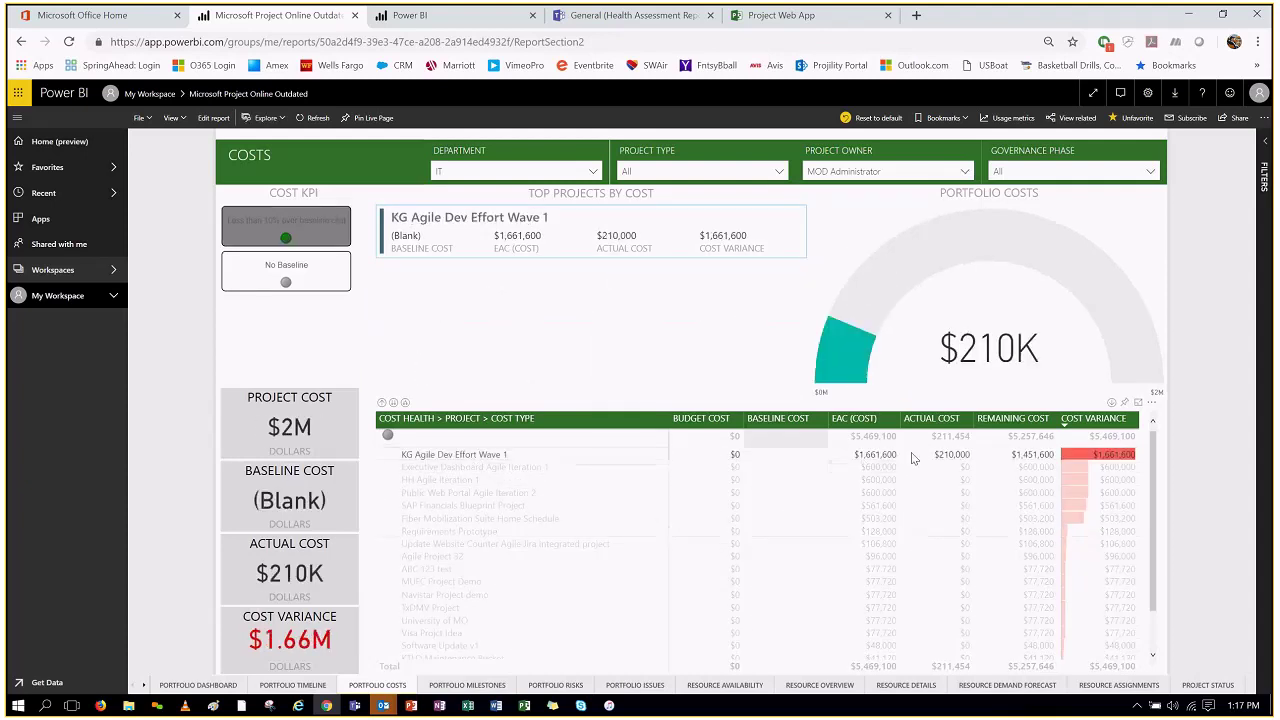
pyautogui.moveTo(1110, 457)
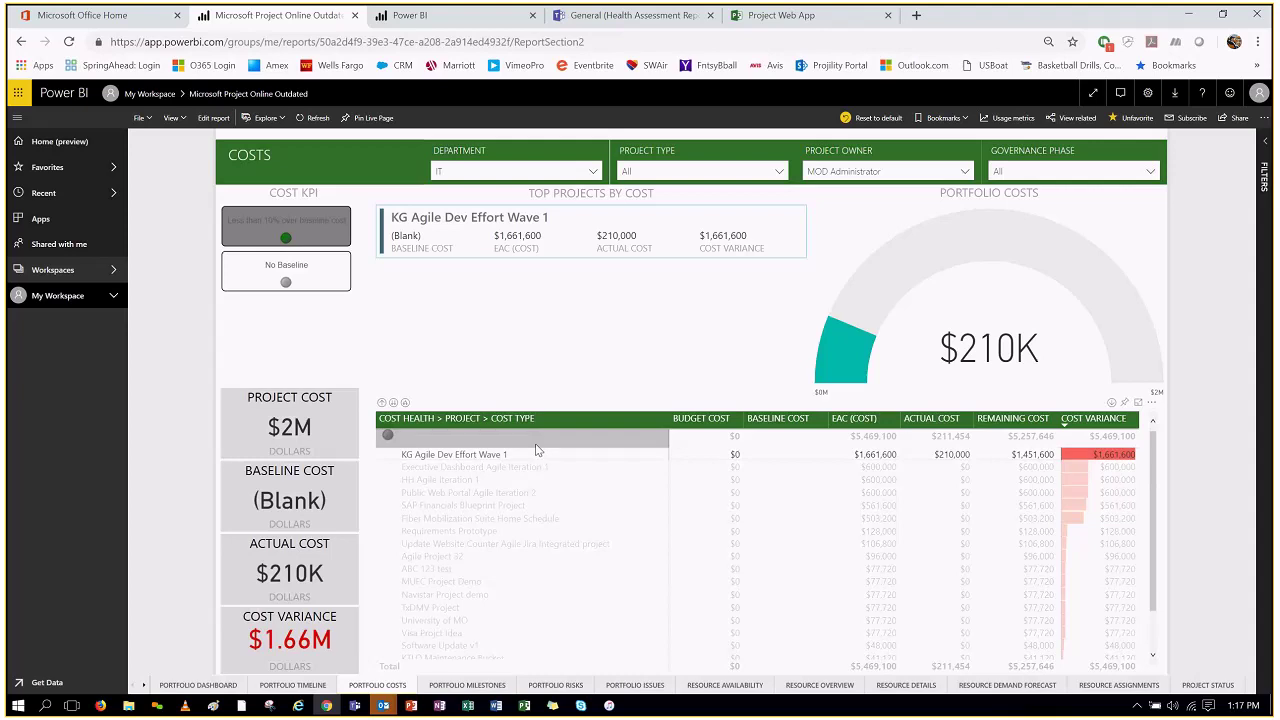
pyautogui.click(483, 456)
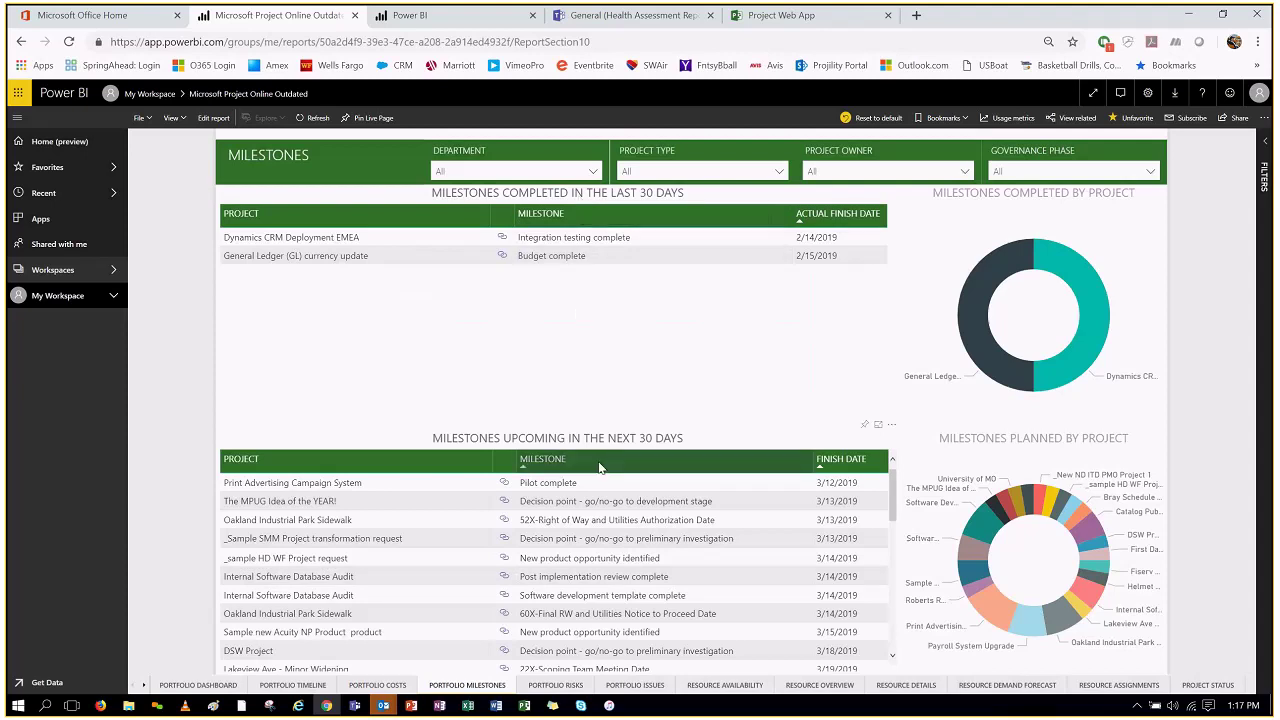
# - On the Portfolio Milestones page, highlight Software Development Plan, Software Benchmarking Architecture Upgrade and Sample new Acuity NP Product in the planned milestones chart
pyautogui.click(990, 533)
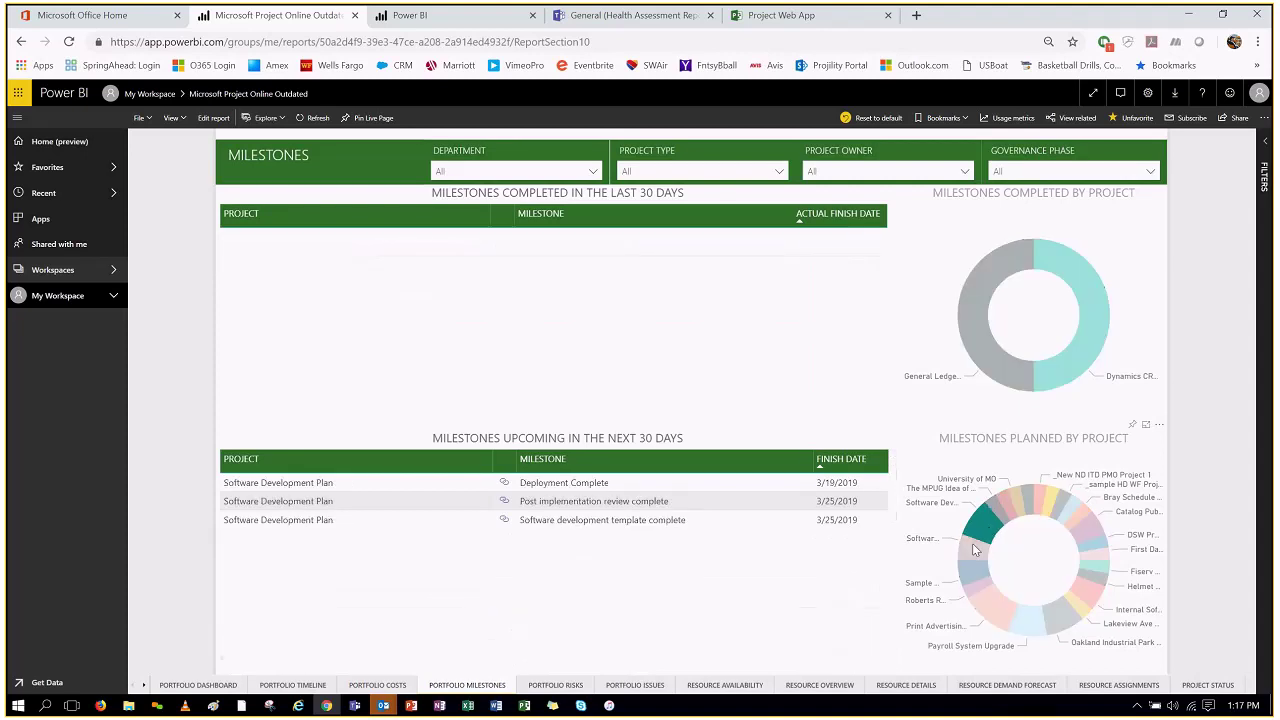
pyautogui.keyDown('ctrl'); pyautogui.click(975, 549); pyautogui.keyUp('ctrl')
pyautogui.keyDown('ctrl'); pyautogui.click(974, 562); pyautogui.keyUp('ctrl')
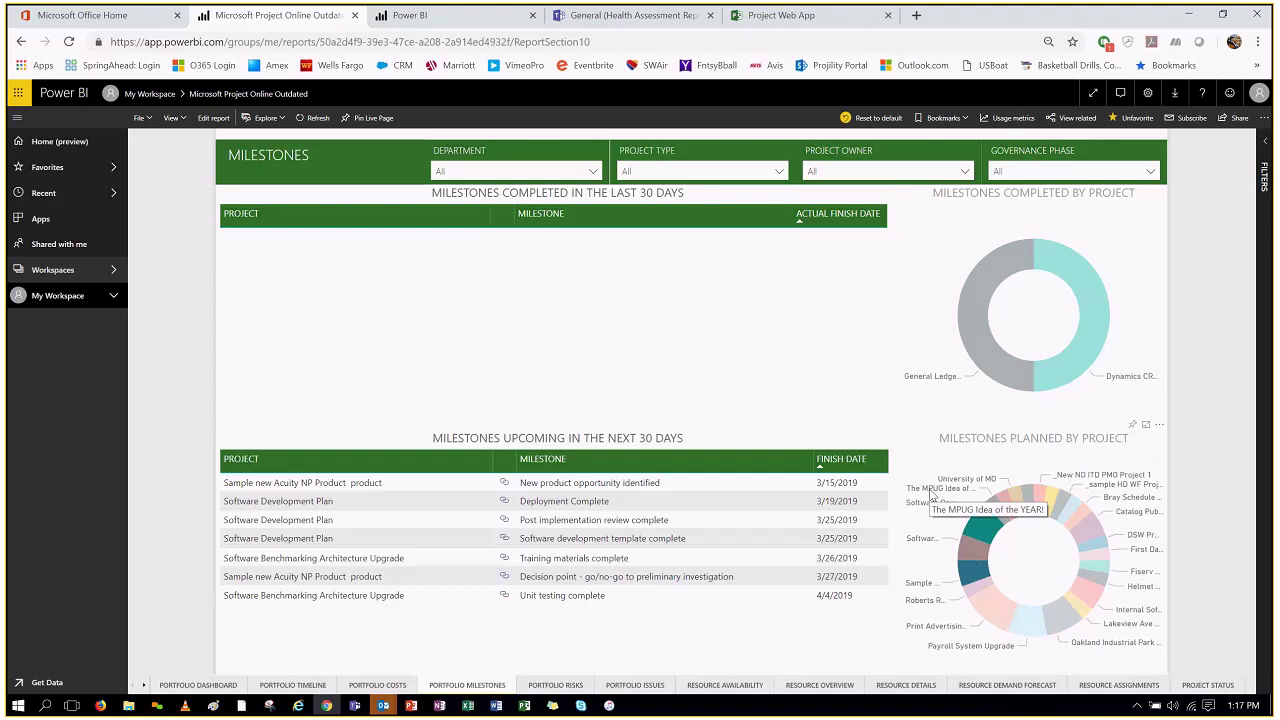
# - Open the project link of the first upcoming milestone, New product opportunity identified, and return to the Power BI report
pyautogui.click(505, 483)
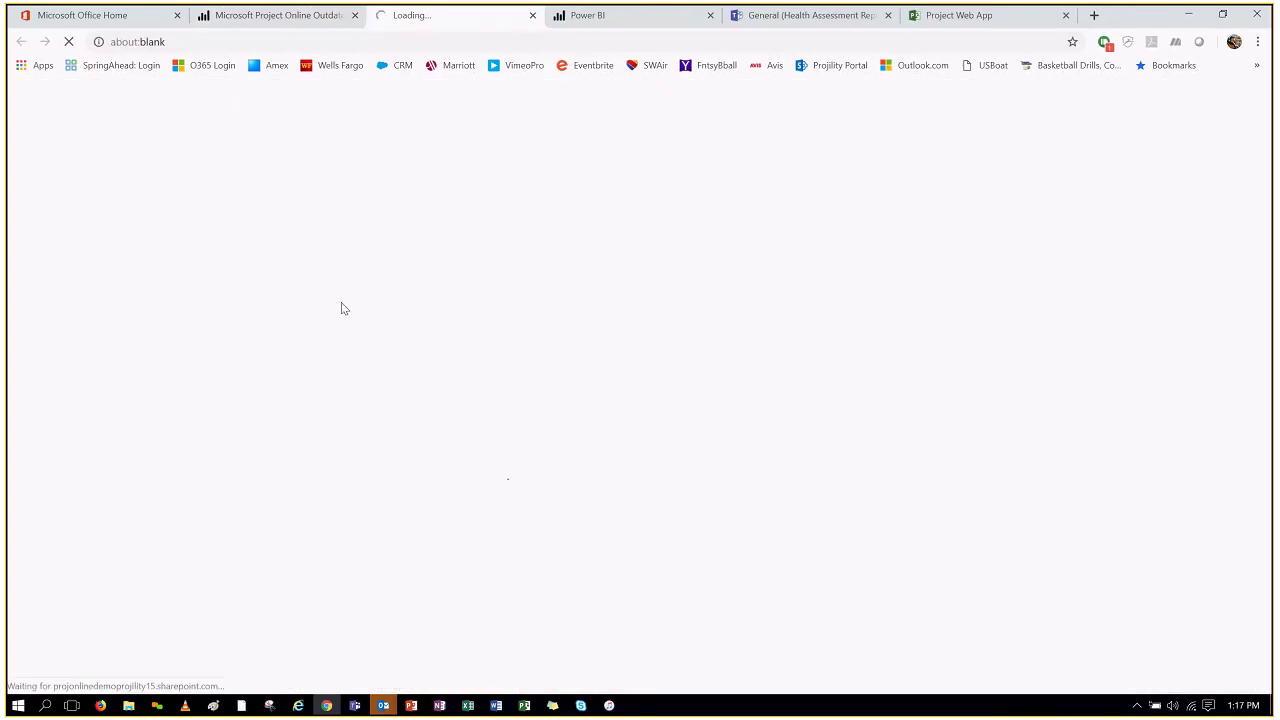
pyautogui.click(275, 15)
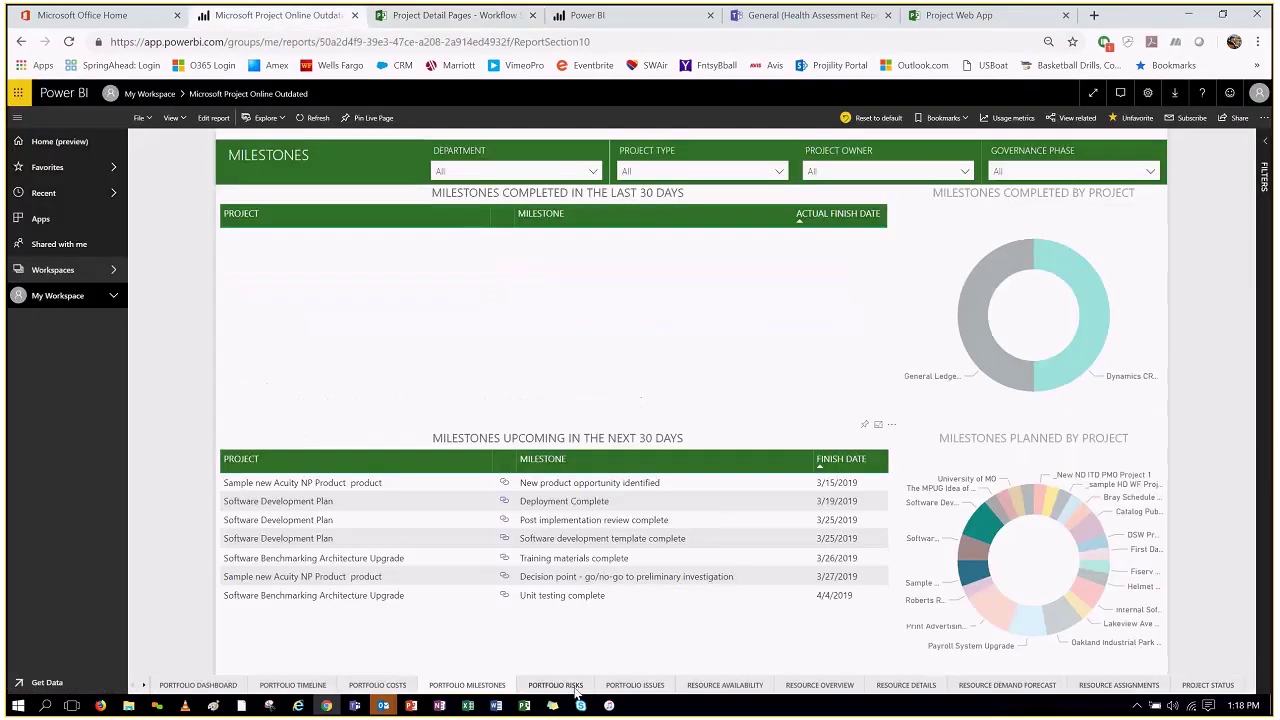
# - On the Portfolio Risks page, show the underlying data for the risk "We are not using O365" and return to the report
pyautogui.click(556, 685)
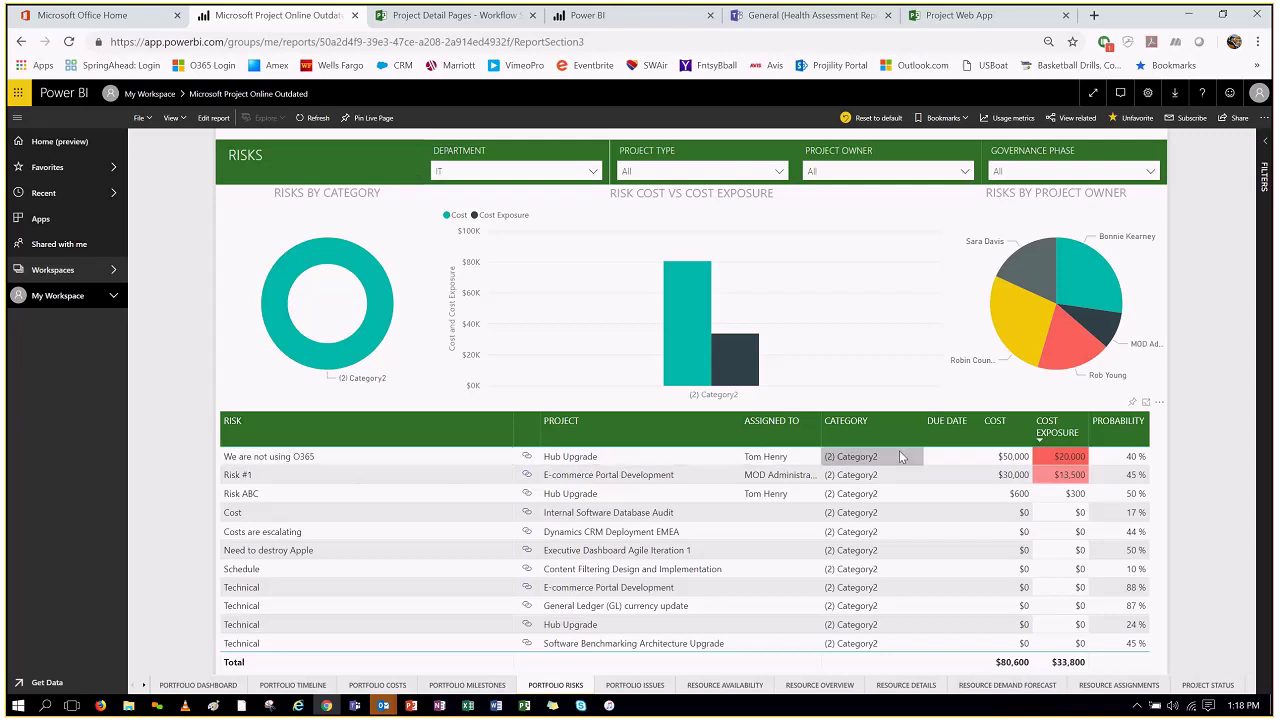
pyautogui.click(384, 457)
pyautogui.rightClick(384, 455)
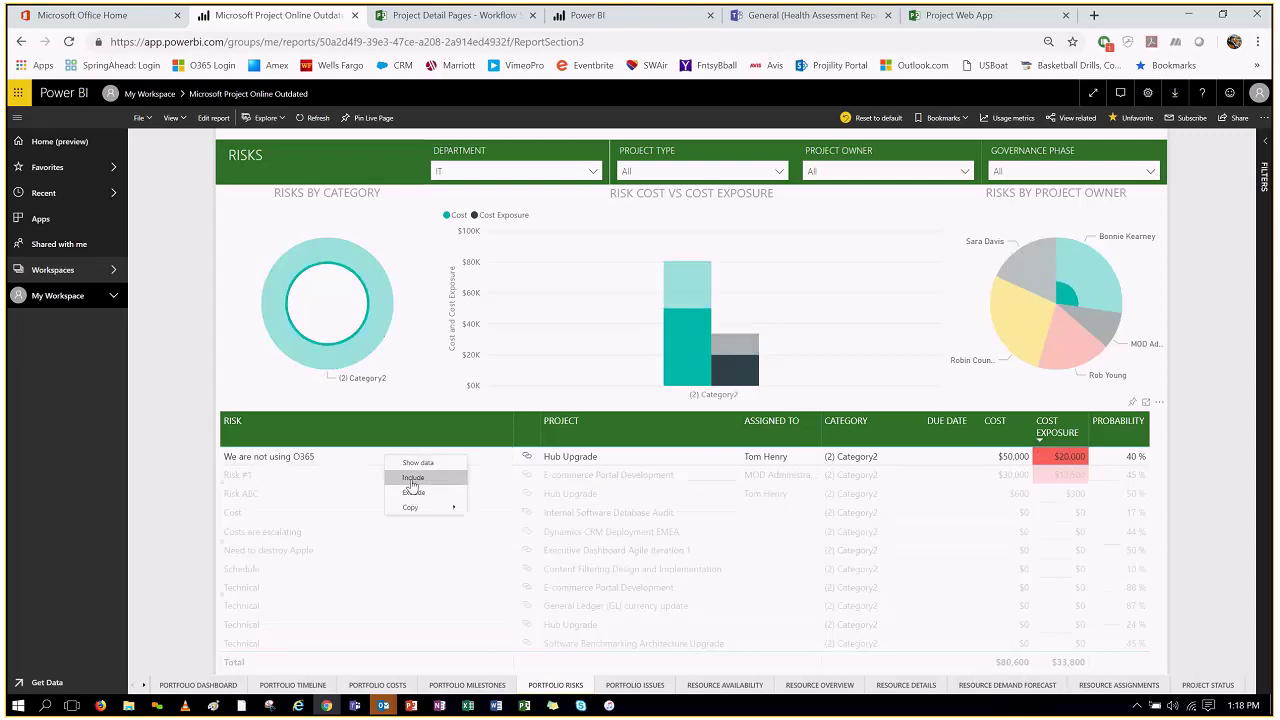
pyautogui.click(418, 462)
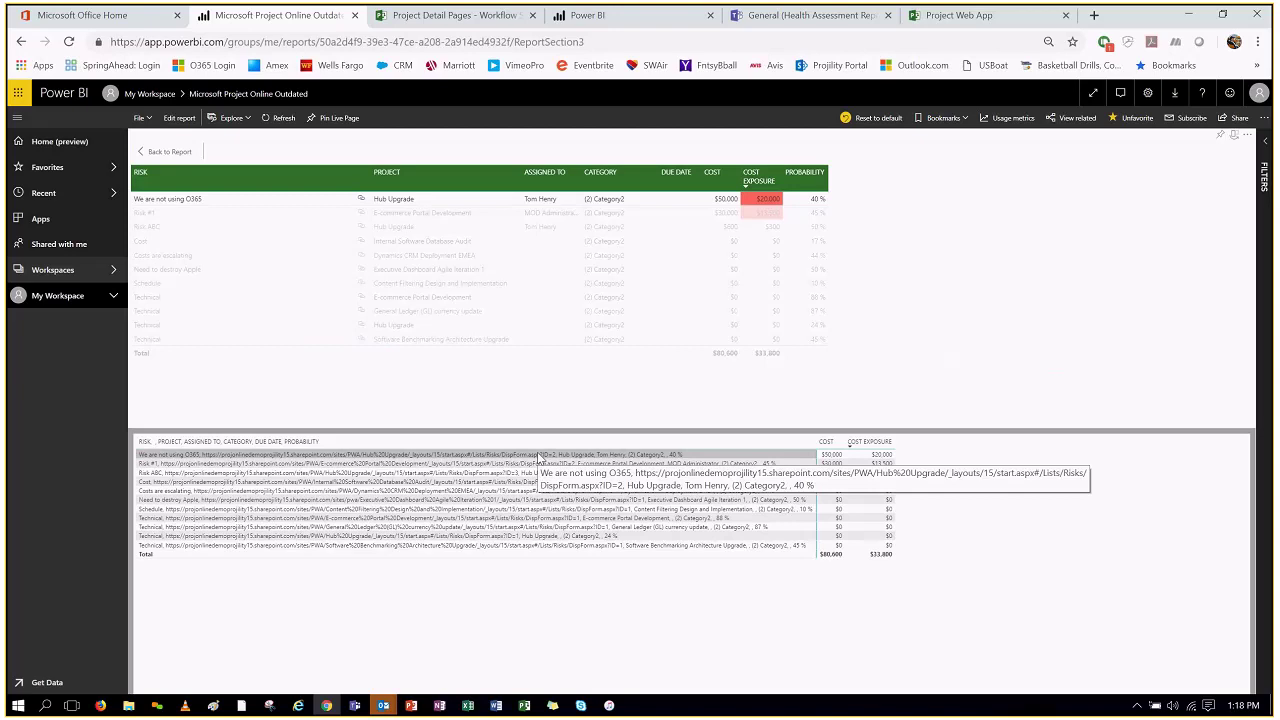
pyautogui.click(165, 151)
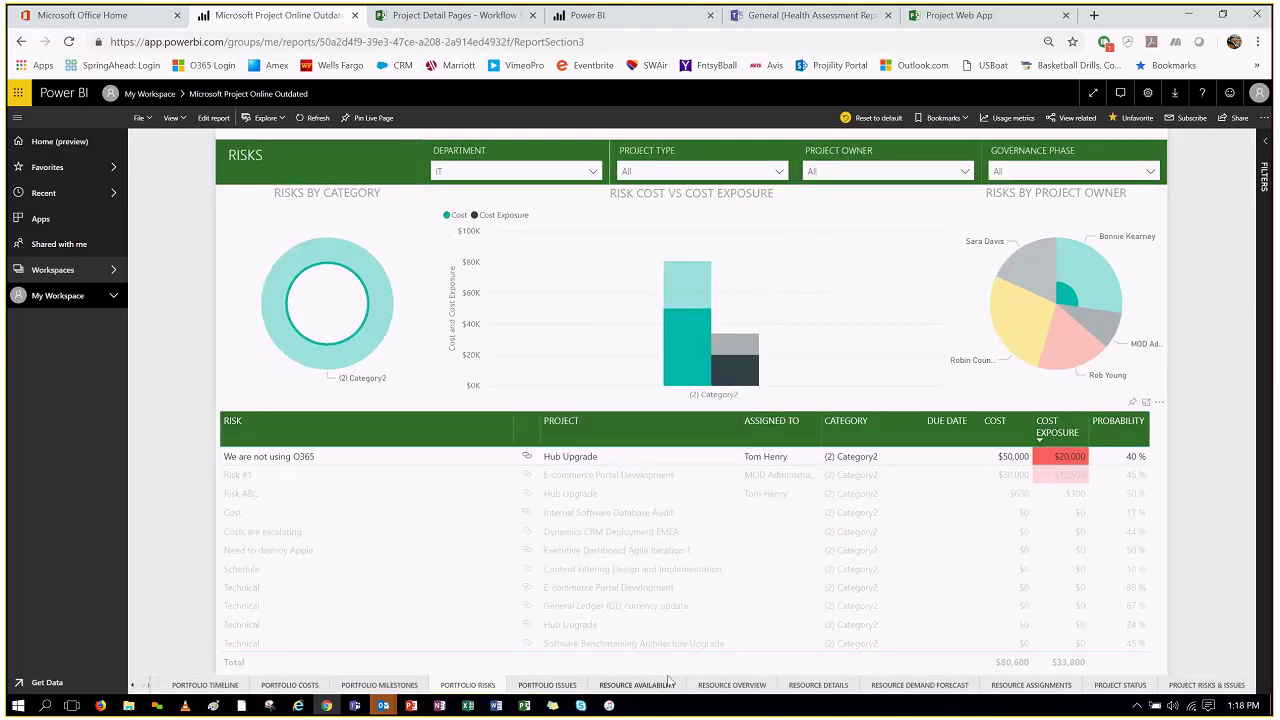
# - Open the Resource Availability page and highlight the first five individual resources in the heatmap, leaving out Sprint Team A
pyautogui.click(632, 686)
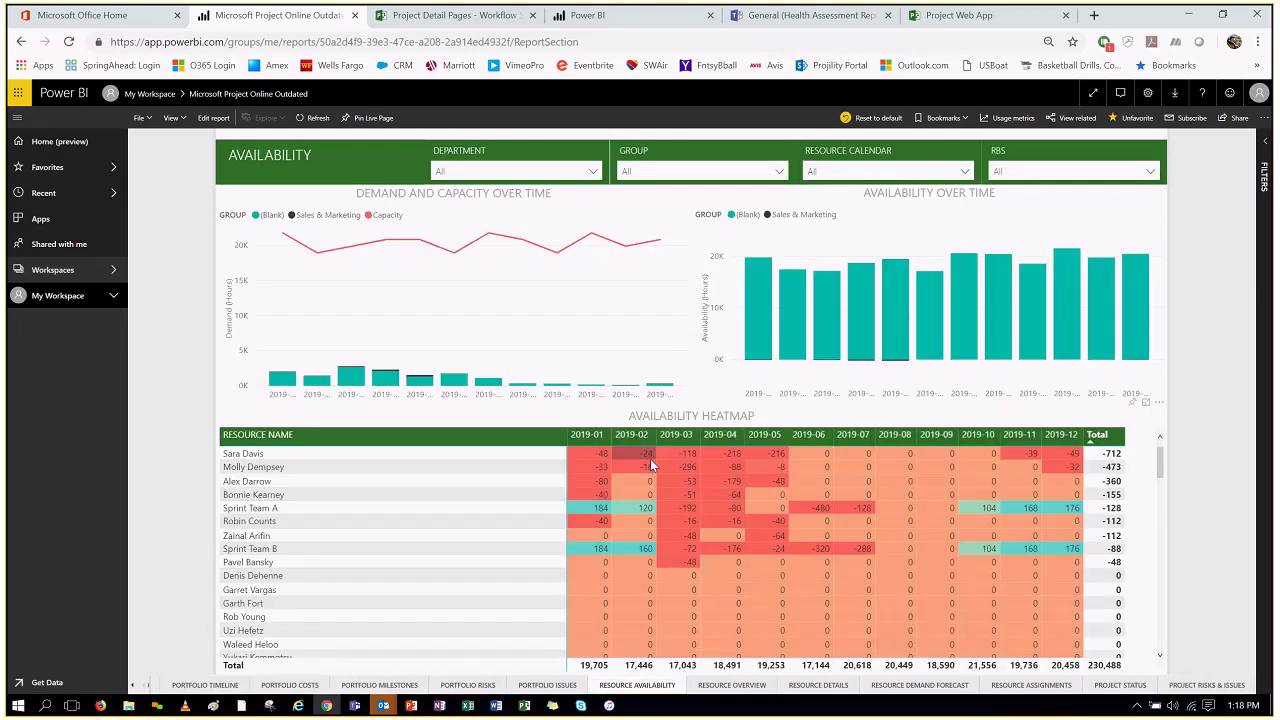
pyautogui.click(523, 455)
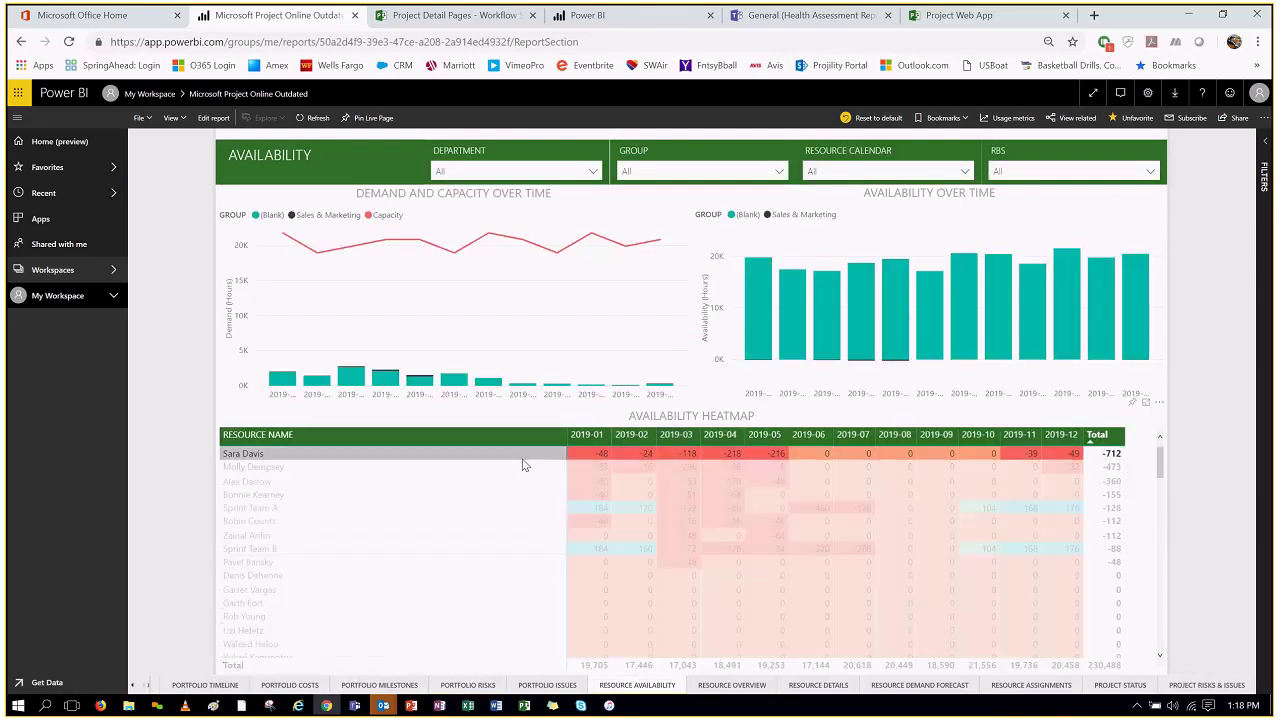
pyautogui.keyDown('ctrl'); pyautogui.click(521, 465); pyautogui.keyUp('ctrl')
pyautogui.keyDown('ctrl'); pyautogui.click(517, 482); pyautogui.keyUp('ctrl')
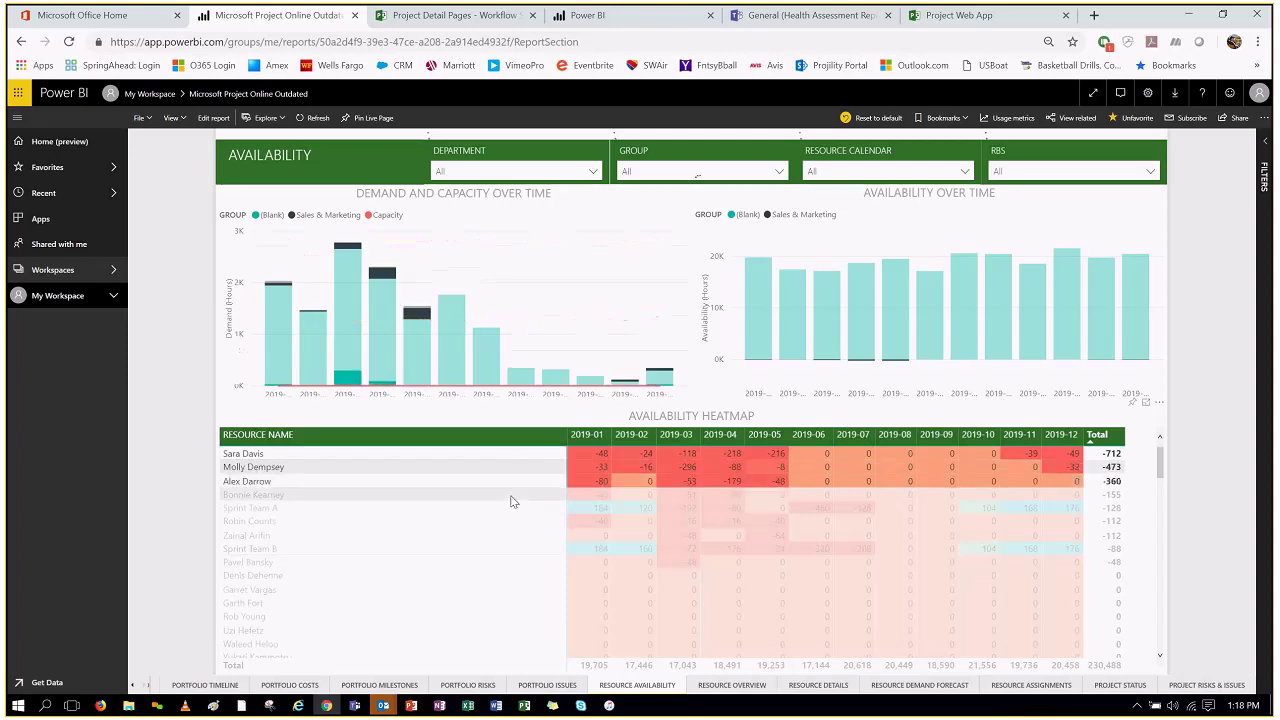
pyautogui.keyDown('ctrl'); pyautogui.click(513, 494); pyautogui.keyUp('ctrl')
pyautogui.keyDown('ctrl'); pyautogui.click(510, 523); pyautogui.keyUp('ctrl')
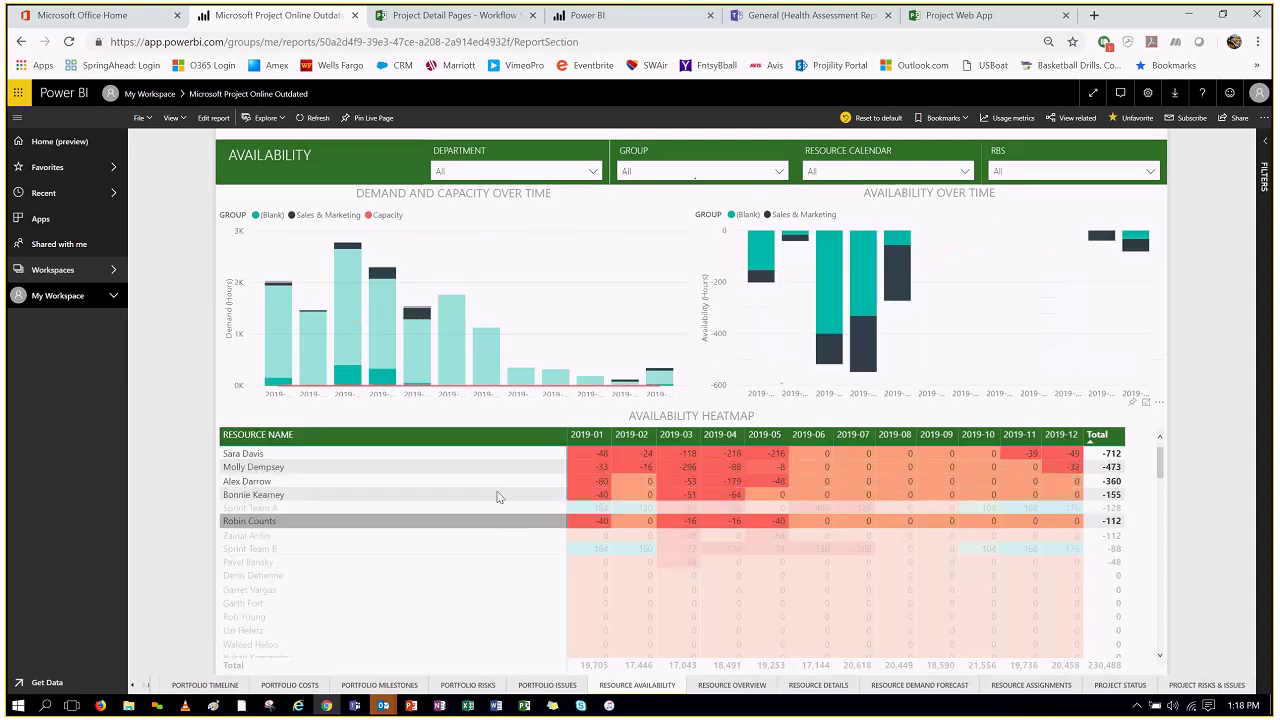
# - Show the data behind the availability heatmap for the highlighted resources and return to the report
pyautogui.rightClick(499, 484)
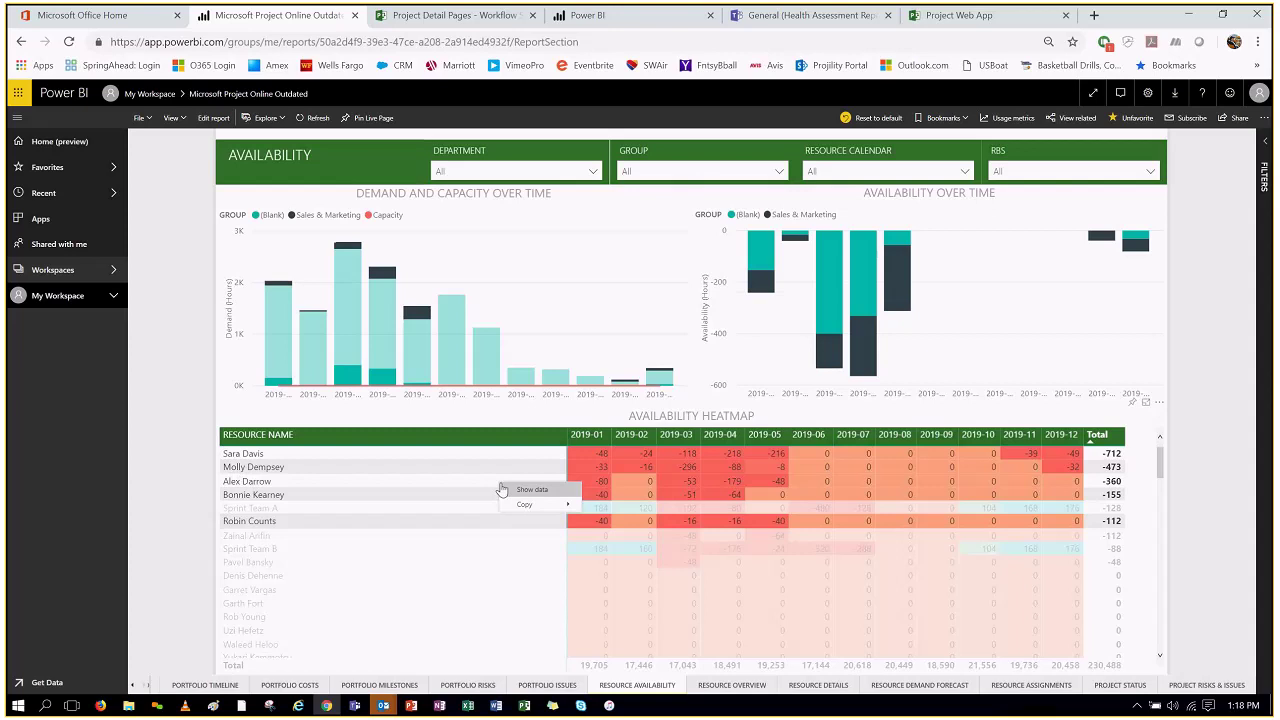
pyautogui.click(504, 489)
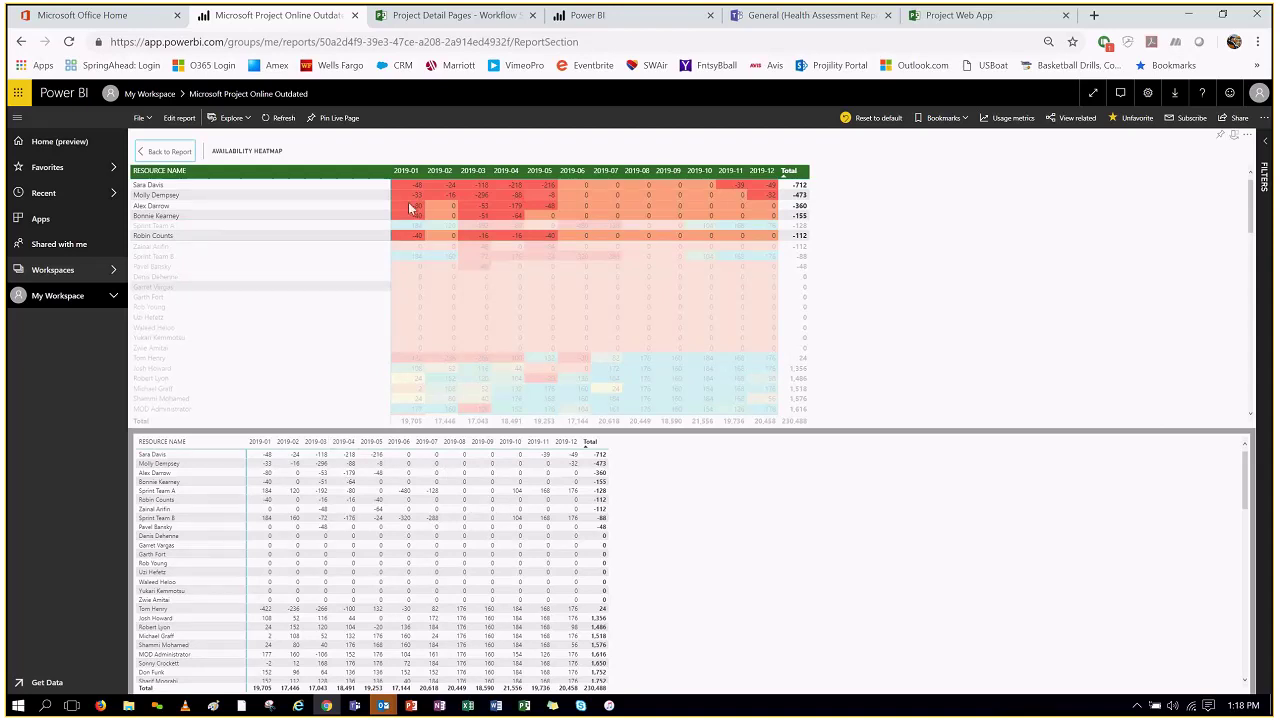
pyautogui.click(166, 152)
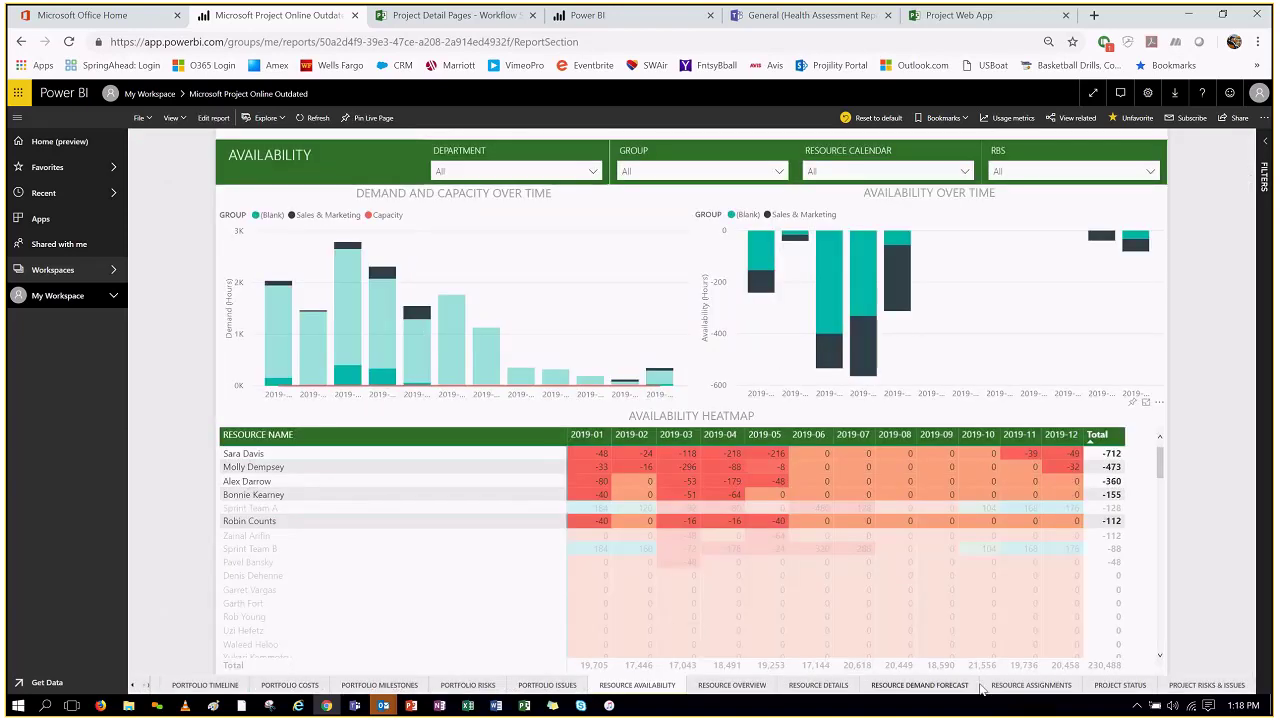
# - Open the Project Status page, look through the upcoming milestones of the Health Assessment Reporting Tool and check the project selector
pyautogui.click(1118, 685)
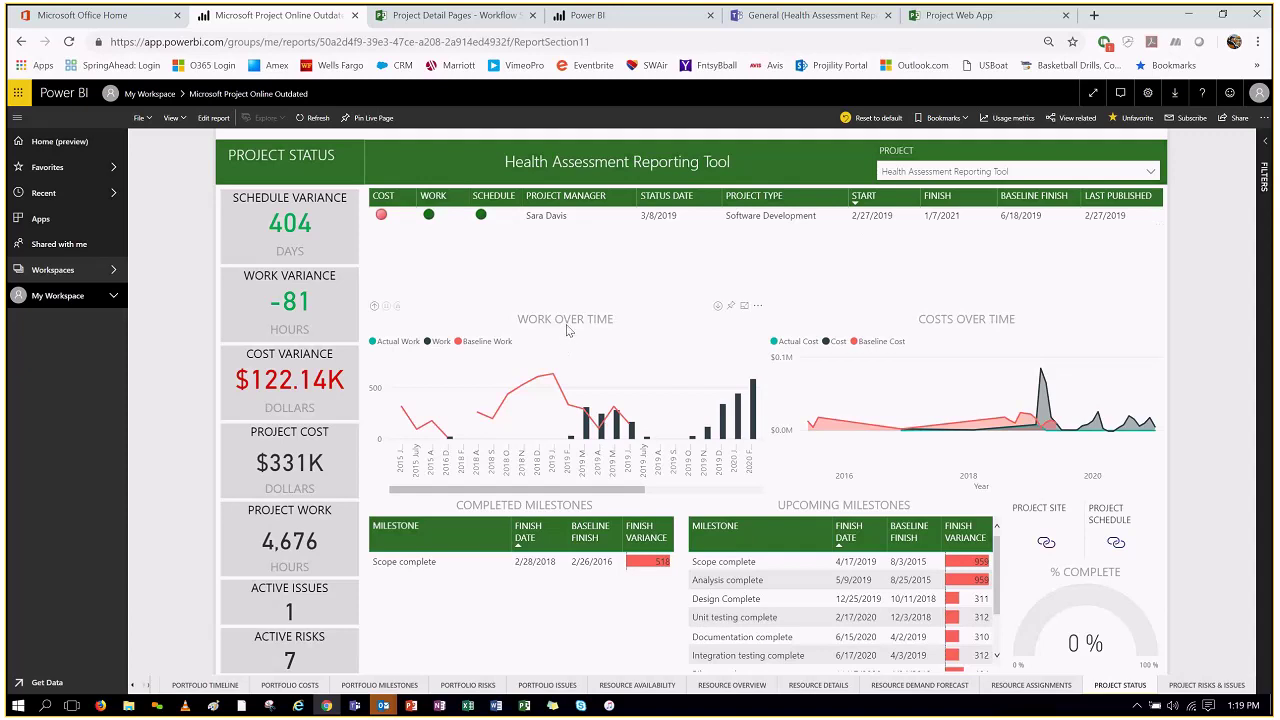
pyautogui.moveTo(996, 566); pyautogui.dragTo(975, 420)
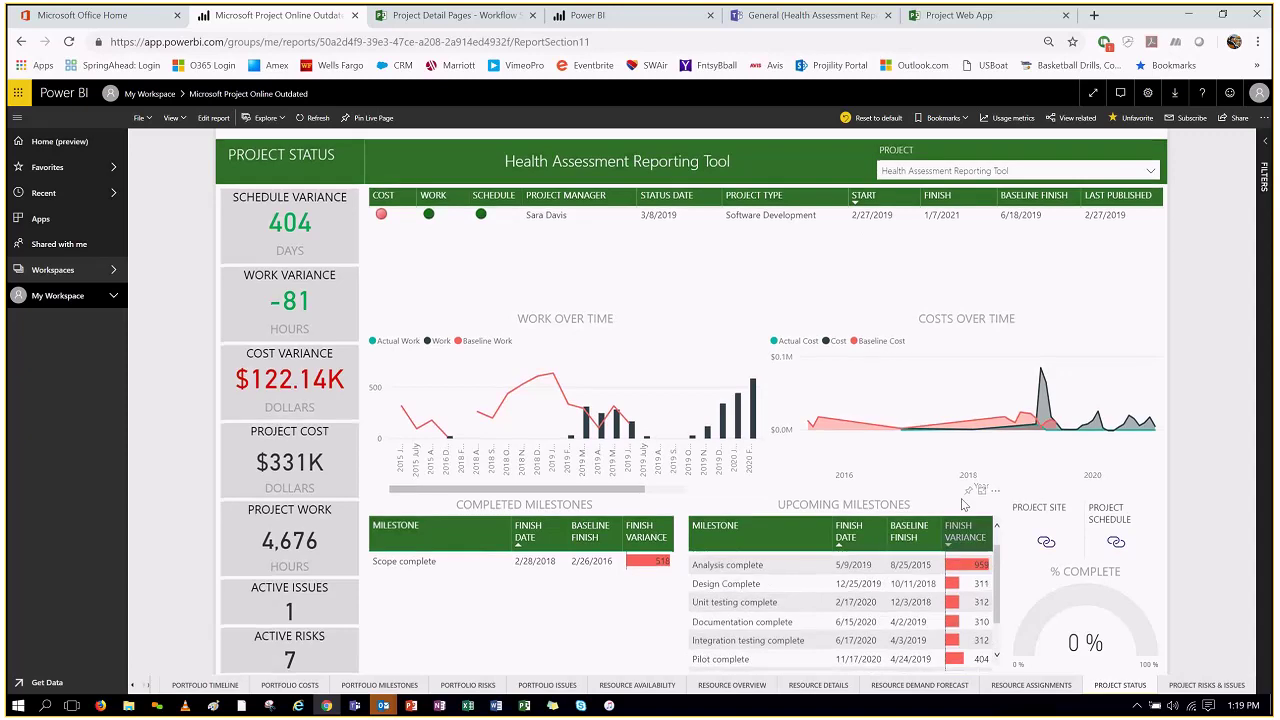
pyautogui.click(953, 172)
pyautogui.click(953, 172)
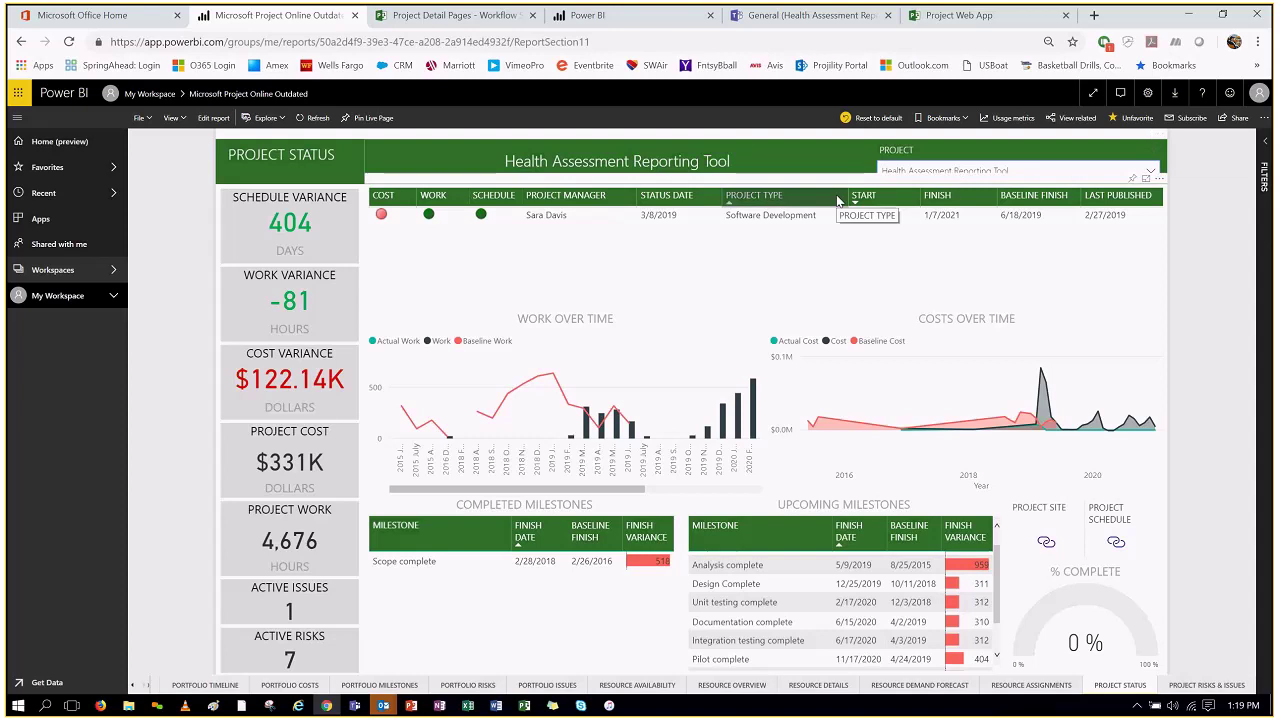
# - Open the Hammerhead BI v2 report from the home page and filter its Portfolio Summary to the CIOs Top 10 Portfolio
pyautogui.click(83, 144)
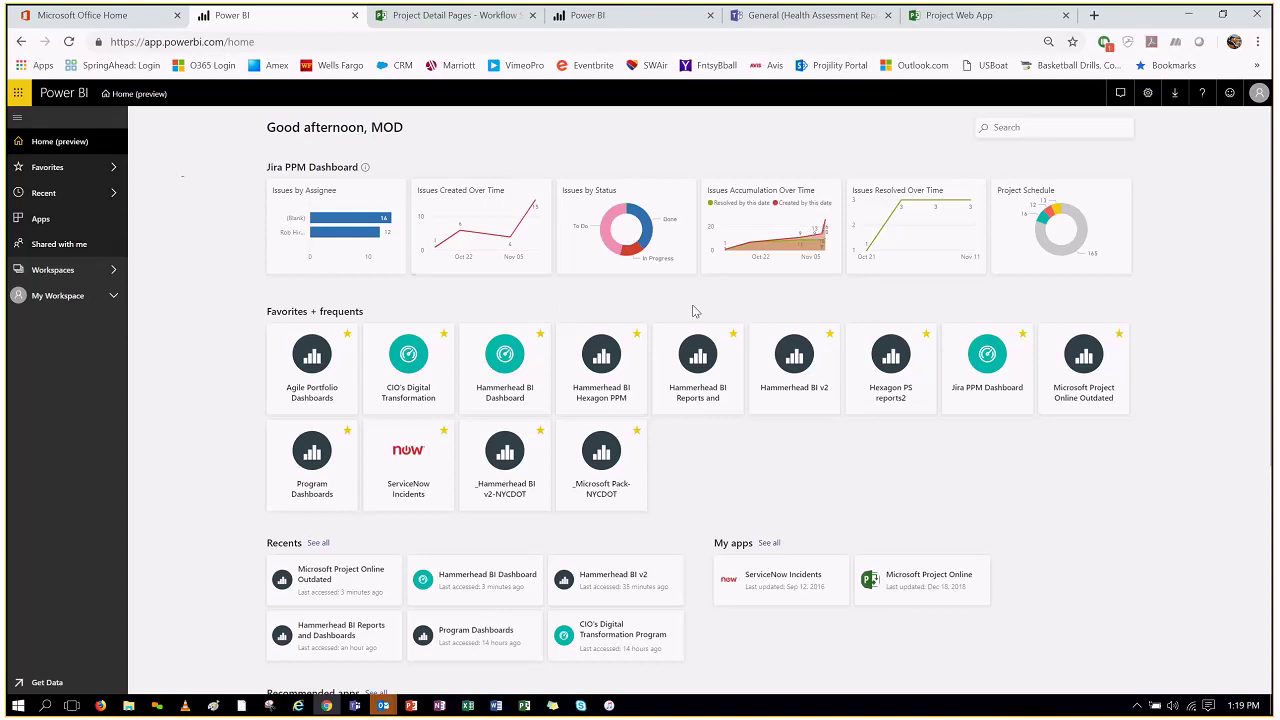
pyautogui.click(803, 356)
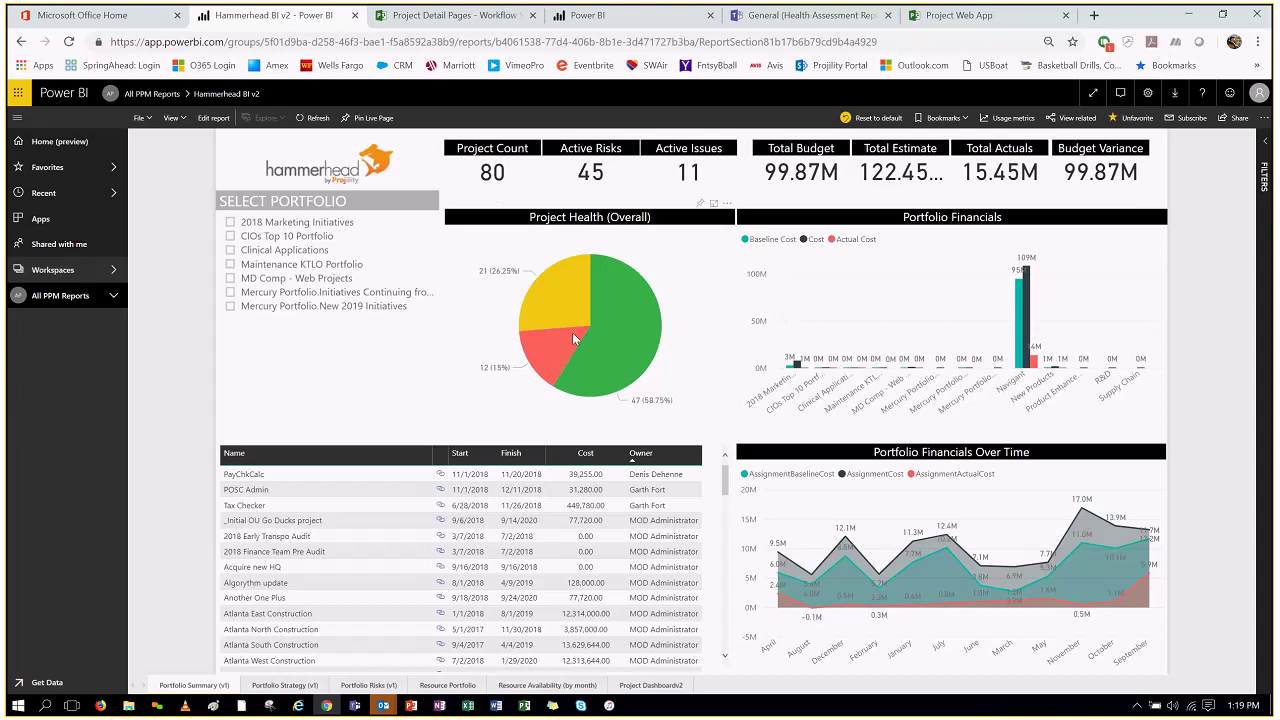
pyautogui.click(230, 237)
pyautogui.moveTo(740, 544)
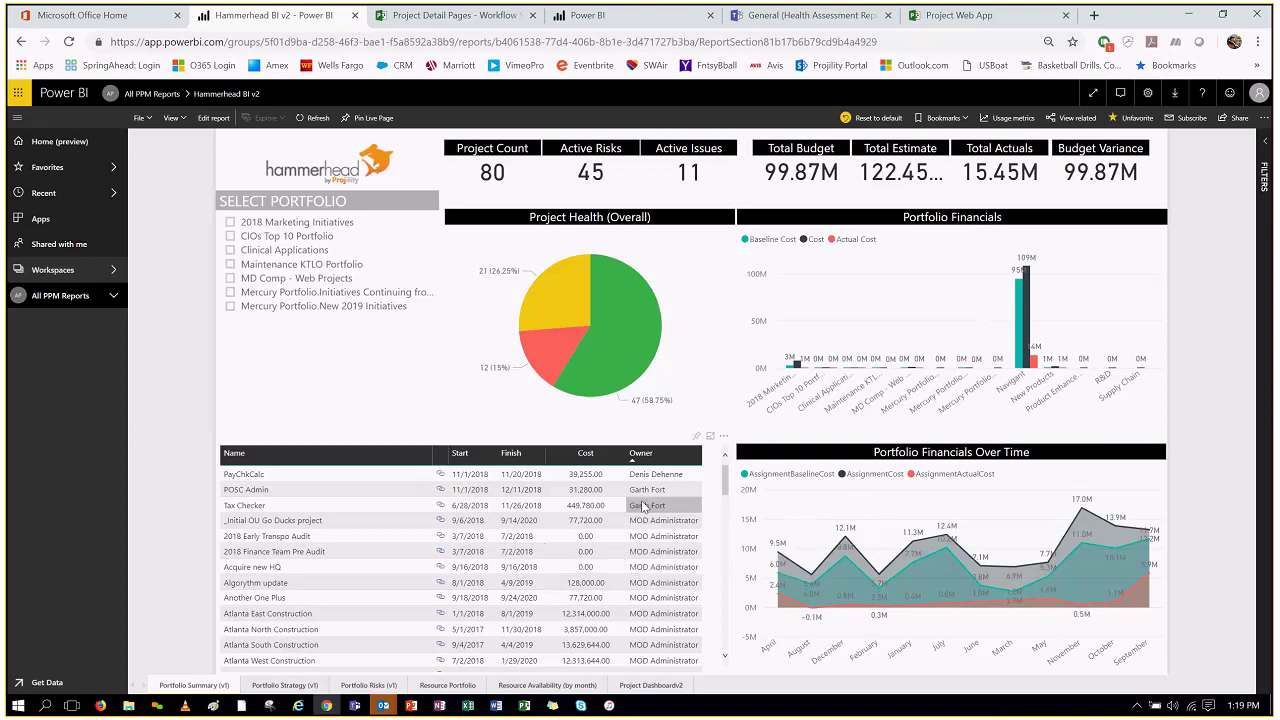
pyautogui.click(230, 238)
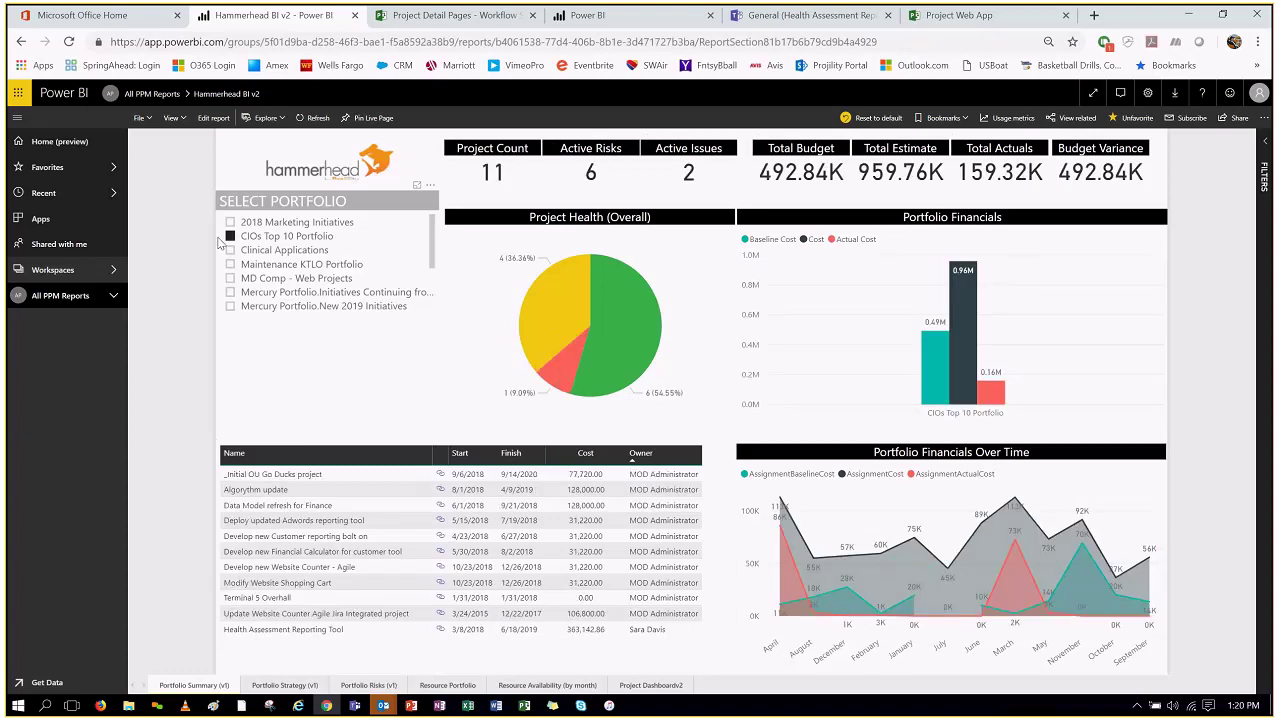
pyautogui.moveTo(562, 309)
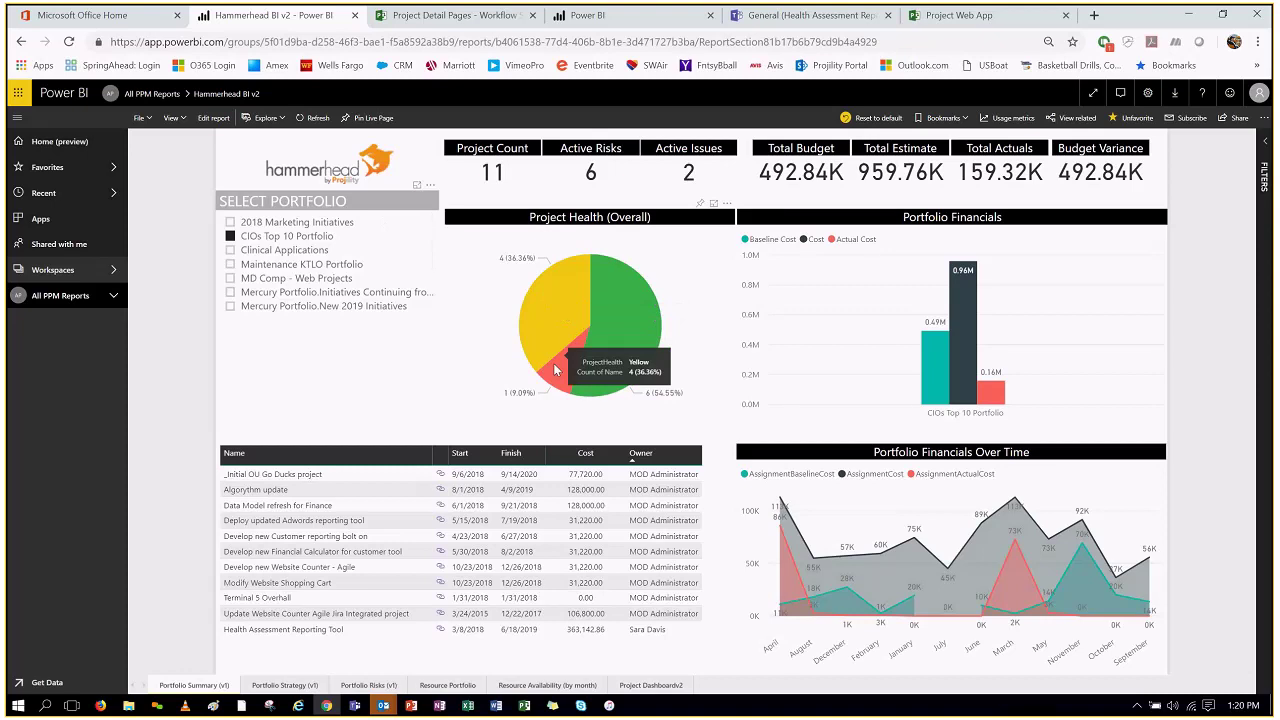
# - Show the data behind the project table for the red and yellow health slices, return to the report and clear the portfolio filter
pyautogui.click(556, 370)
pyautogui.keyDown('ctrl'); pyautogui.click(546, 308); pyautogui.keyUp('ctrl')
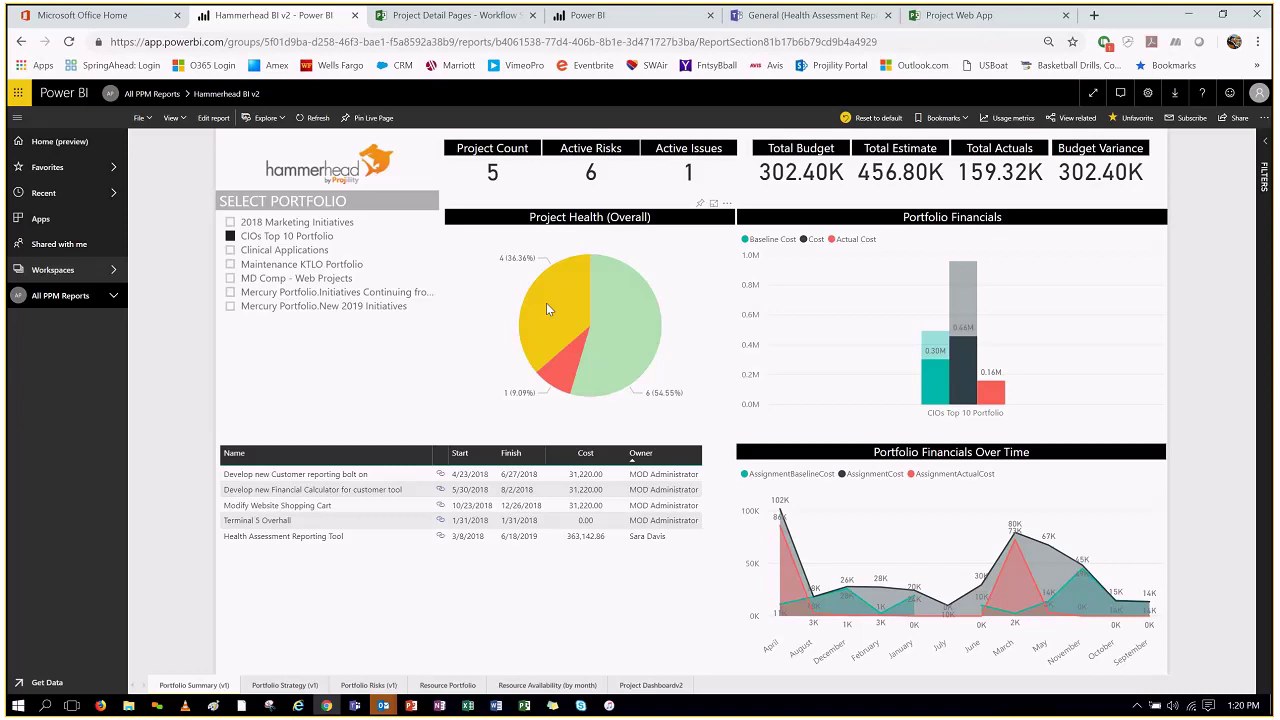
pyautogui.rightClick(393, 474)
pyautogui.click(397, 475)
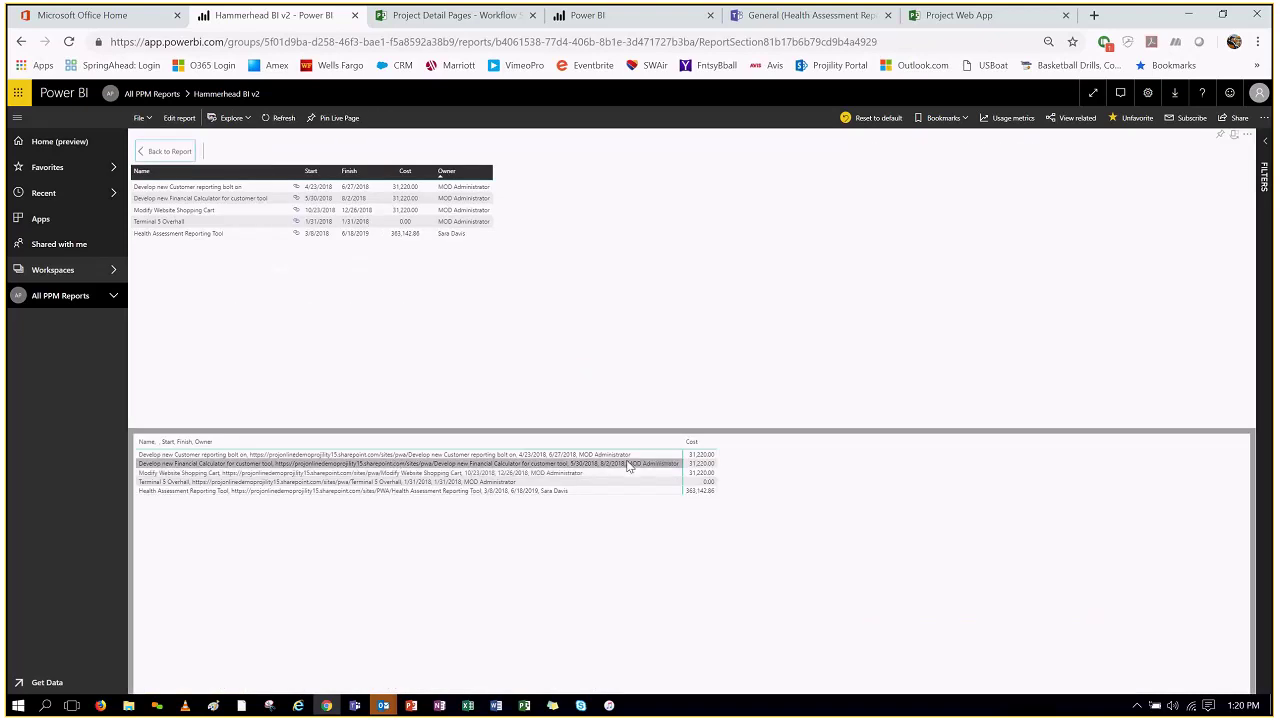
pyautogui.click(170, 152)
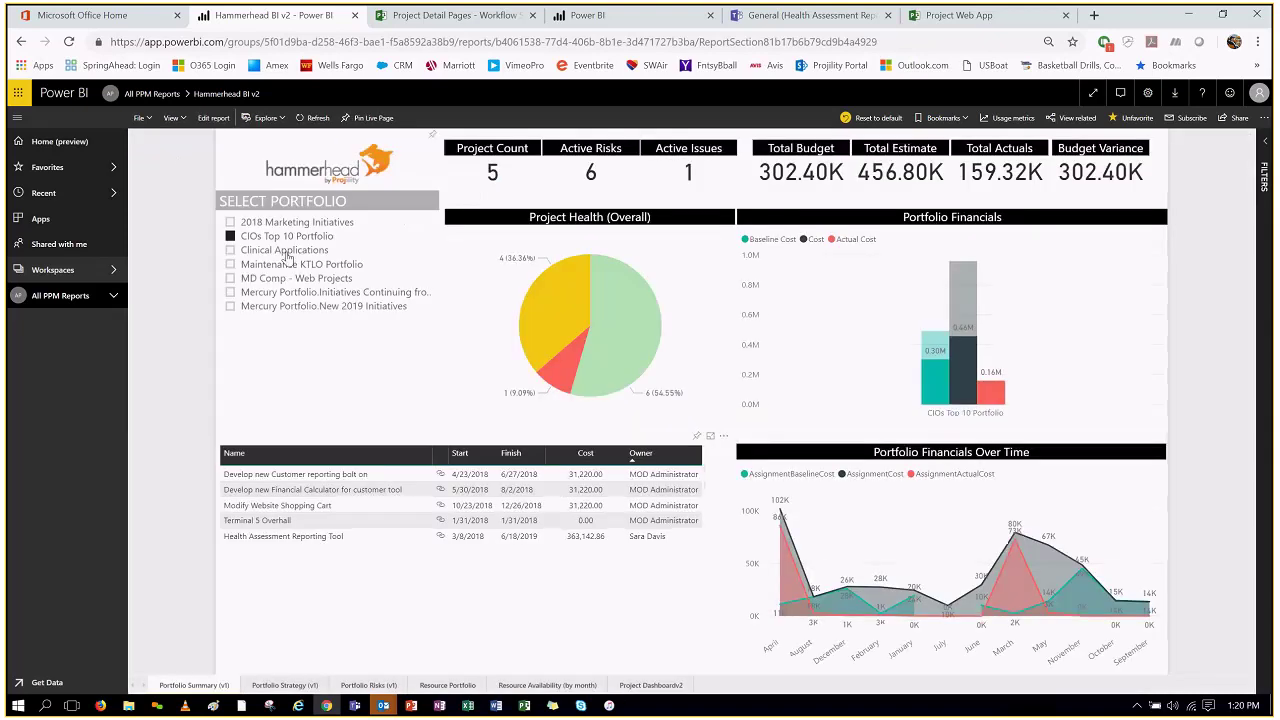
pyautogui.click(231, 236)
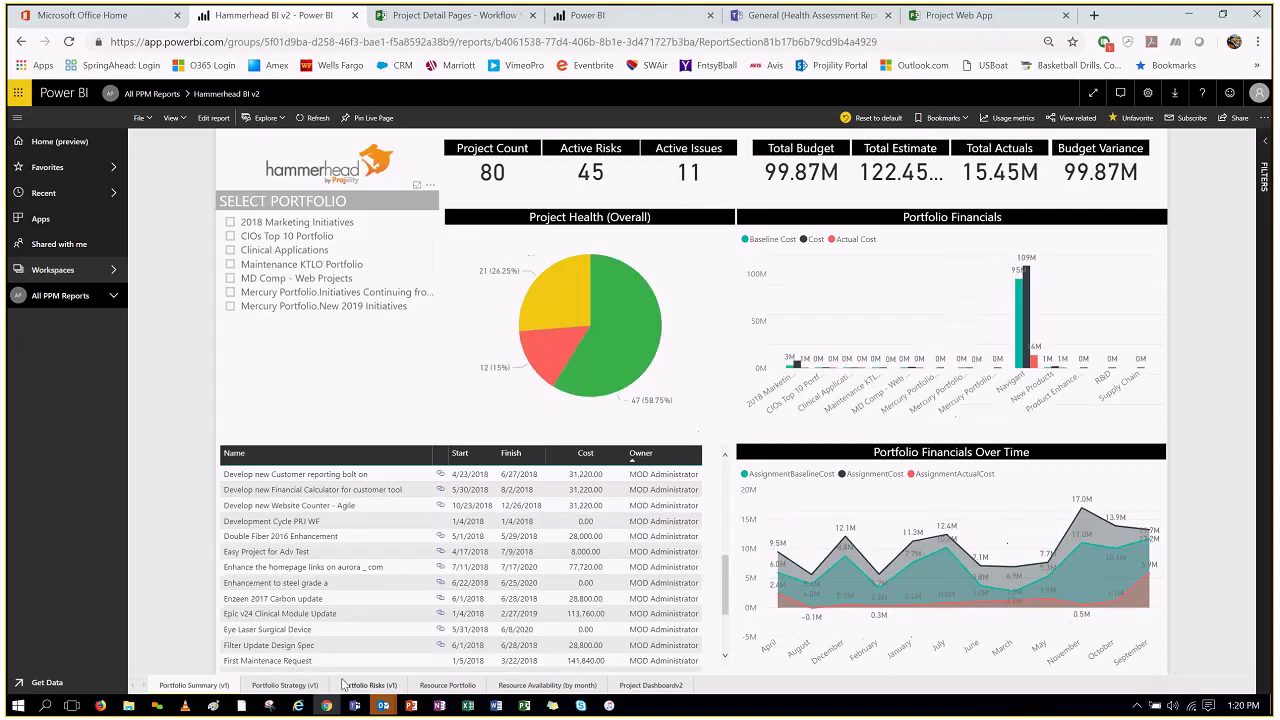
# - On the Portfolio Strategy page, filter to the CIOs Top 10 Portfolio, highlight the Health Assessment Reporting Tool bubble, and clear the filter
pyautogui.click(285, 685)
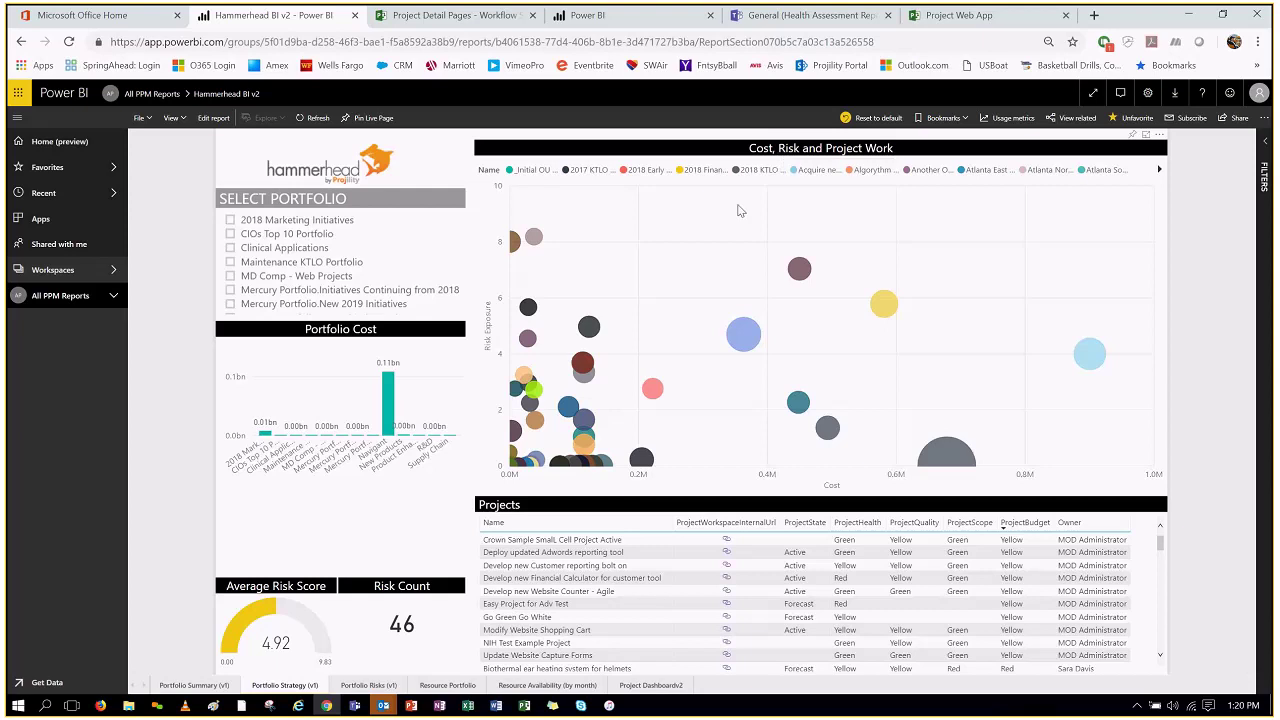
pyautogui.click(230, 233)
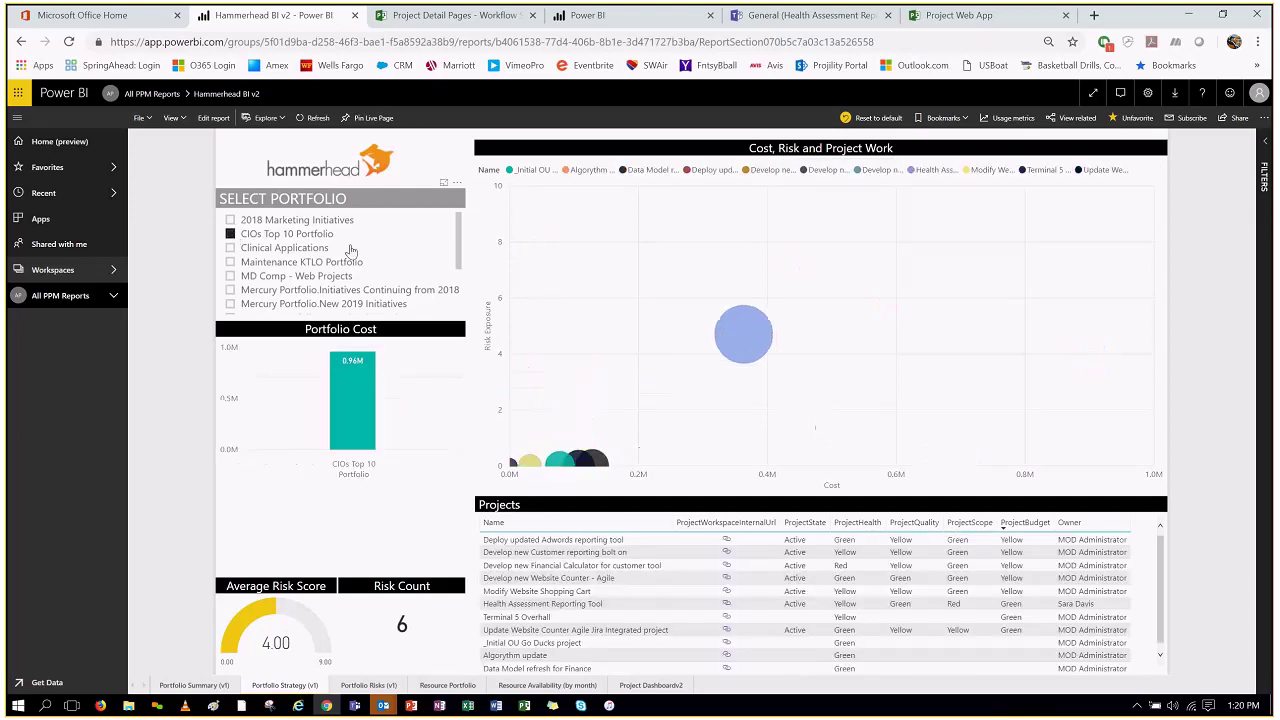
pyautogui.click(750, 328)
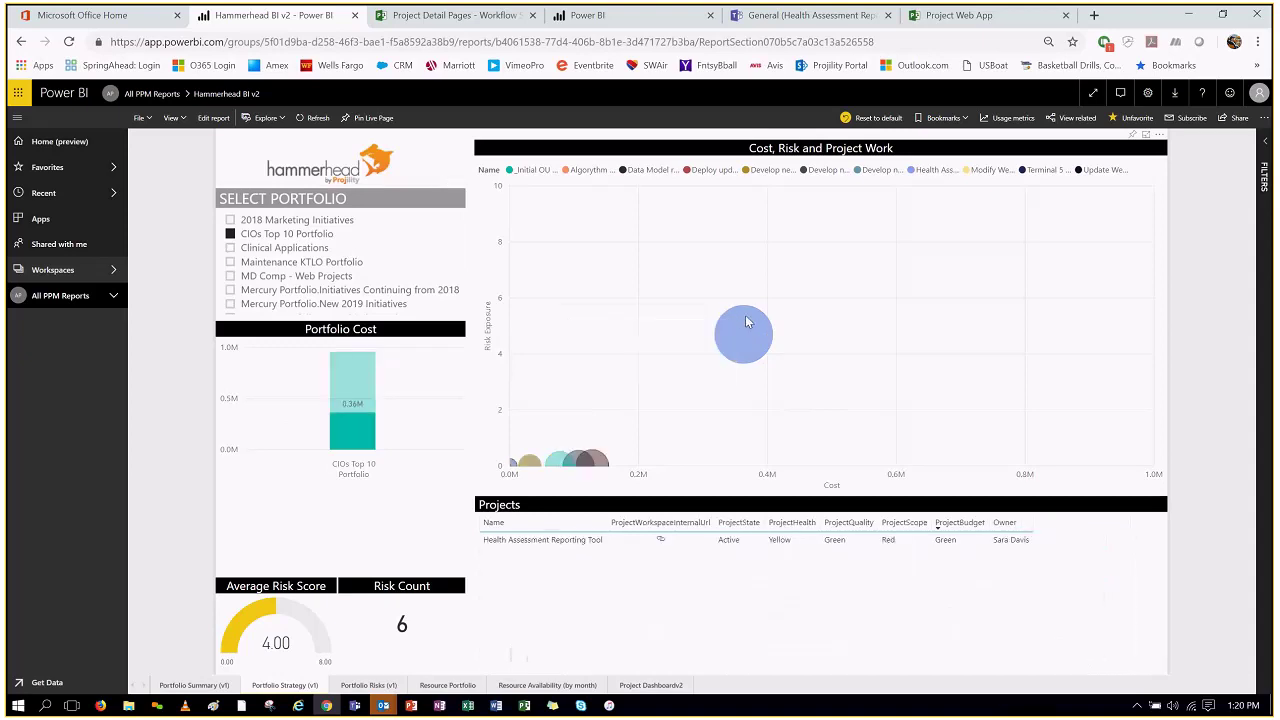
pyautogui.moveTo(692, 375)
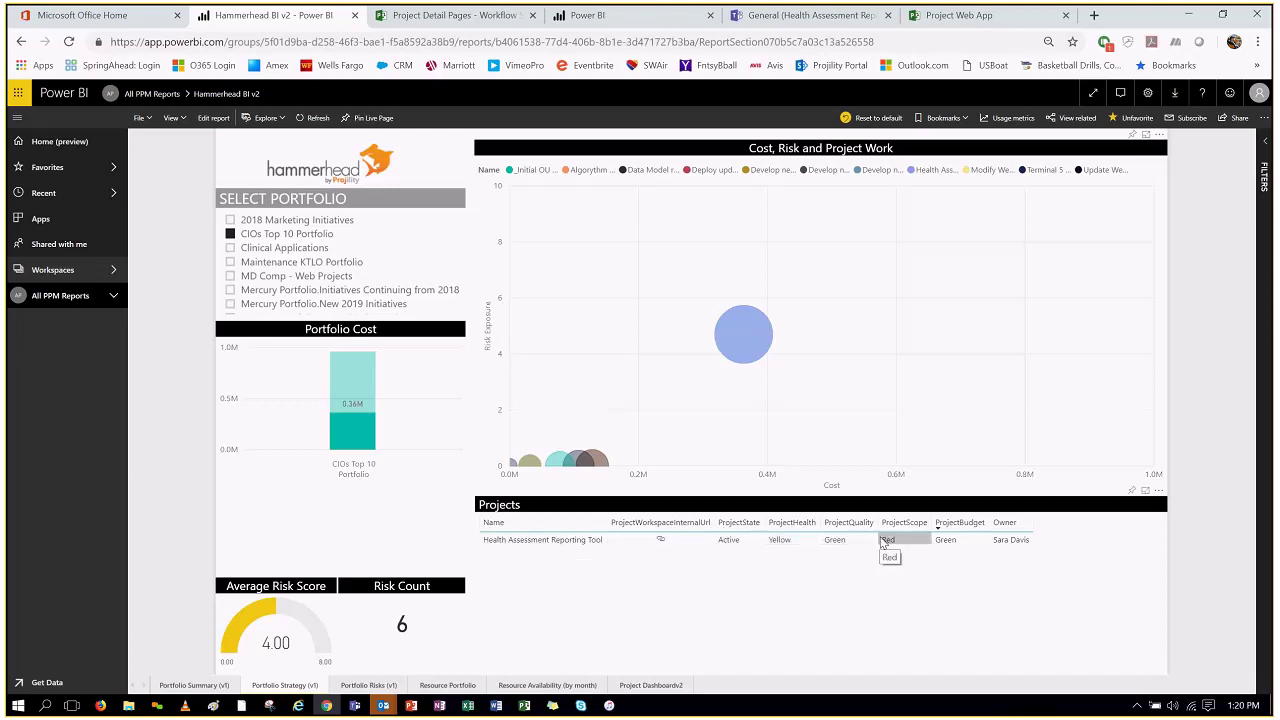
pyautogui.click(230, 234)
# - Filter the Portfolio Strategy page to the Maintenance KTLO Portfolio and to Clinical Applications in turn, clearing each selection
pyautogui.click(231, 262)
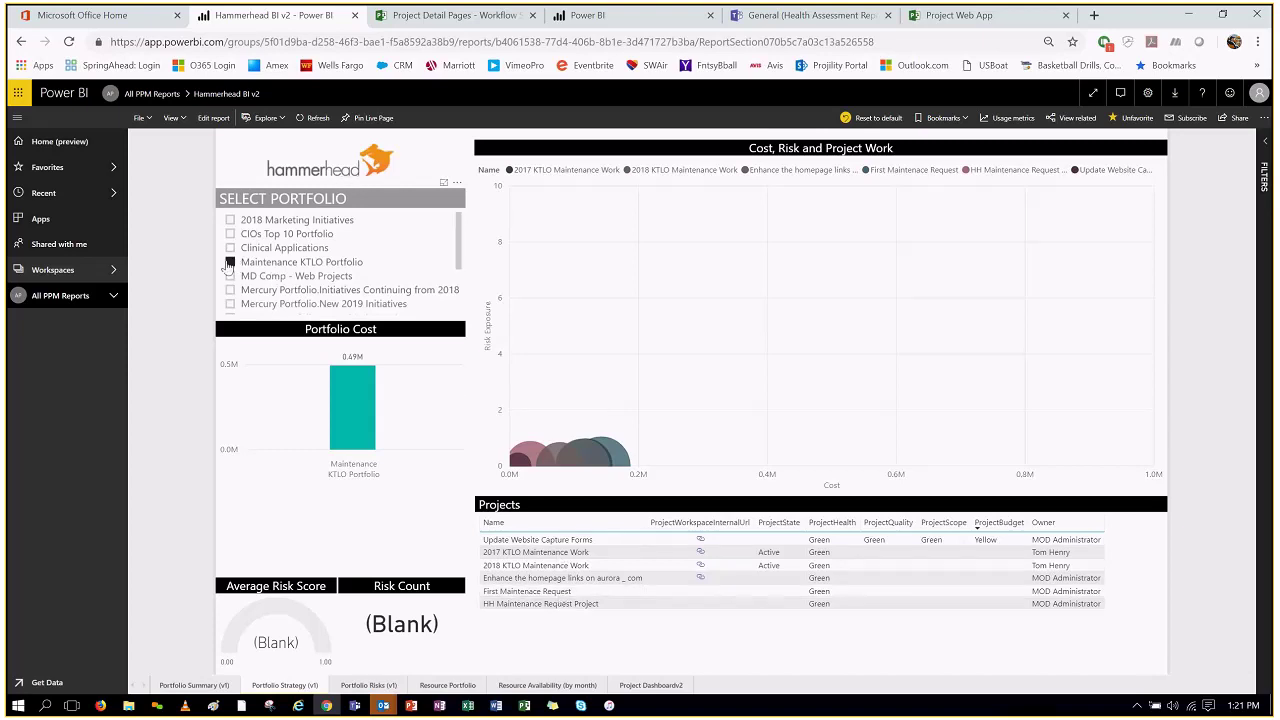
pyautogui.click(231, 260)
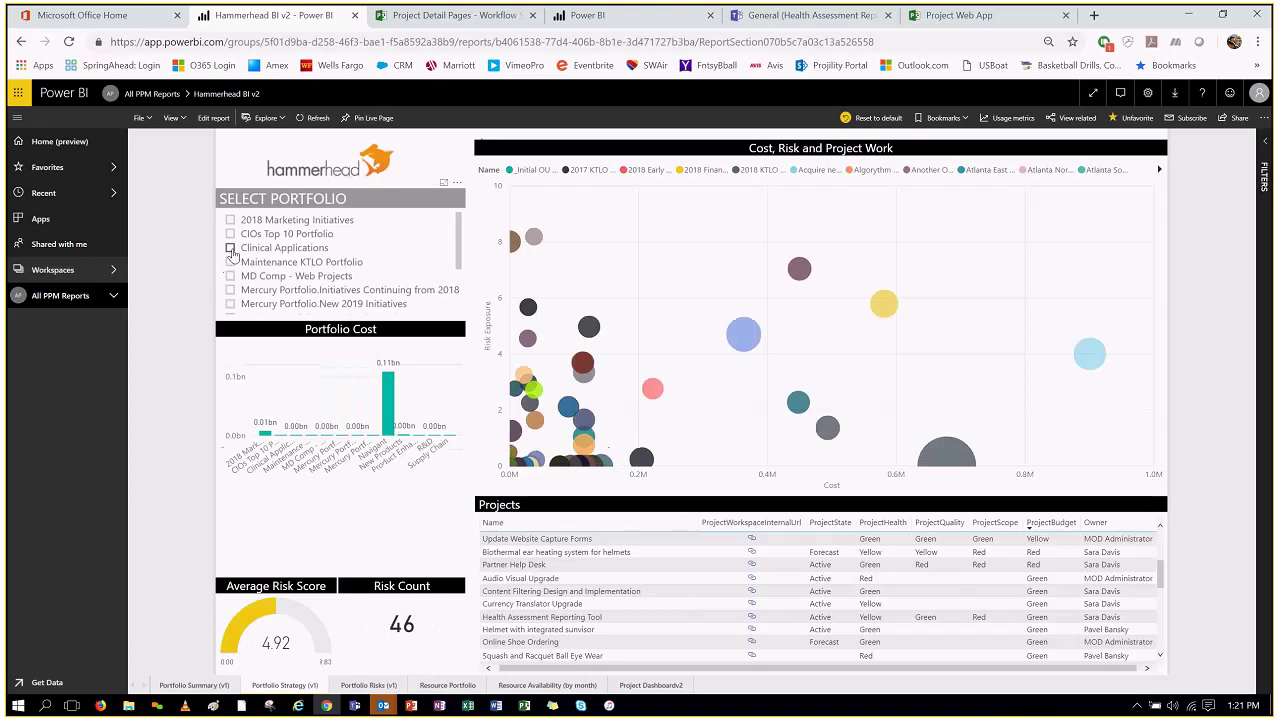
pyautogui.click(231, 250)
pyautogui.click(231, 250)
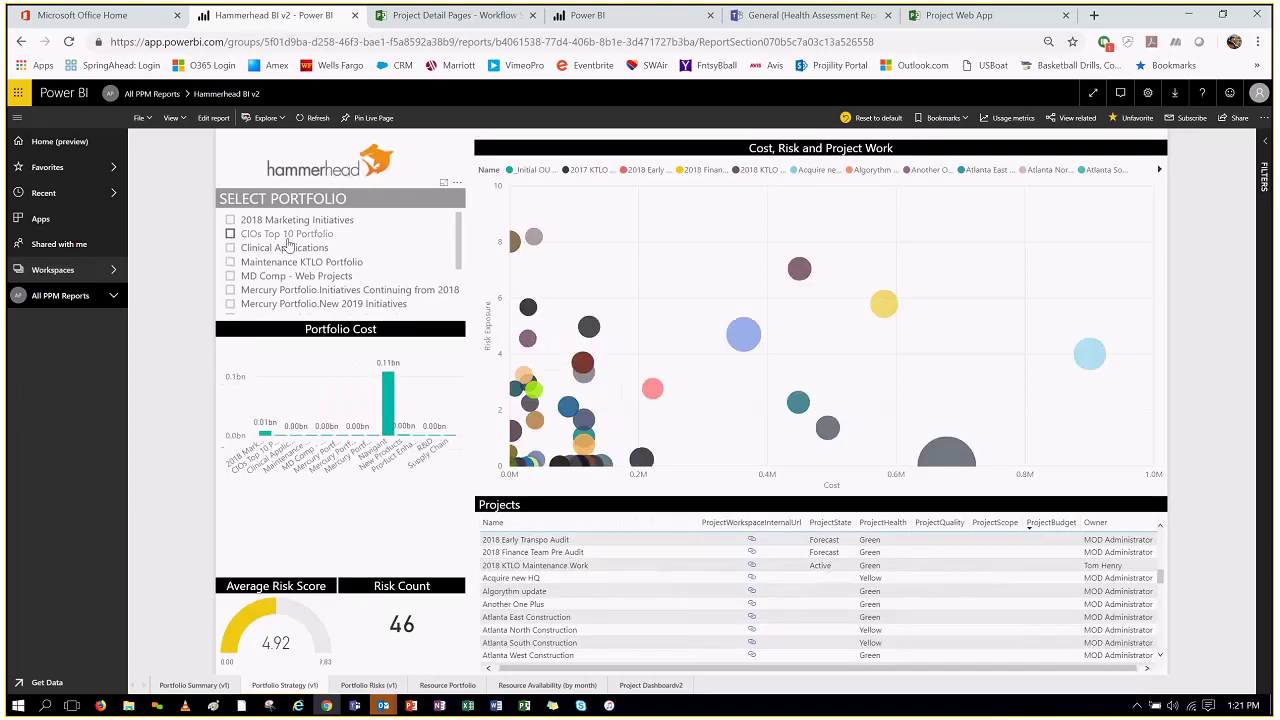
# - Filter the Portfolio Risks page to the CIOs Top 10 Portfolio and briefly highlight the risk "Funding source at risk due to end of year"
pyautogui.click(377, 685)
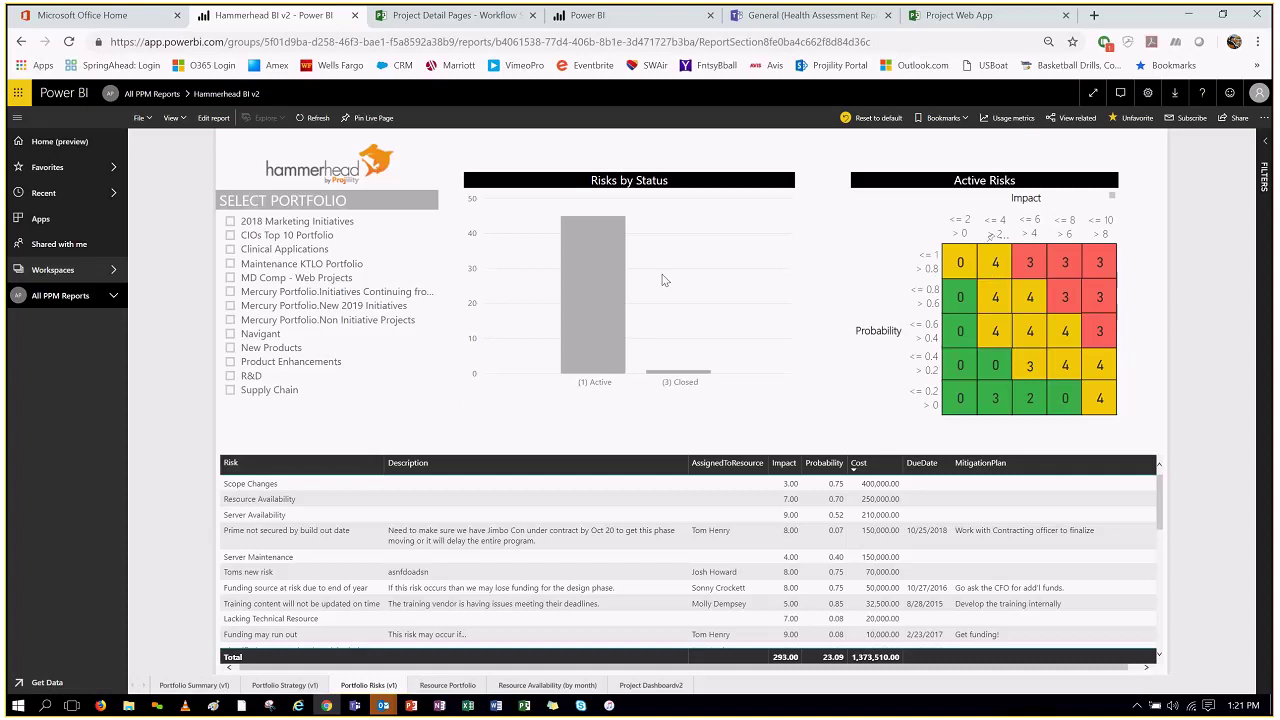
pyautogui.click(231, 238)
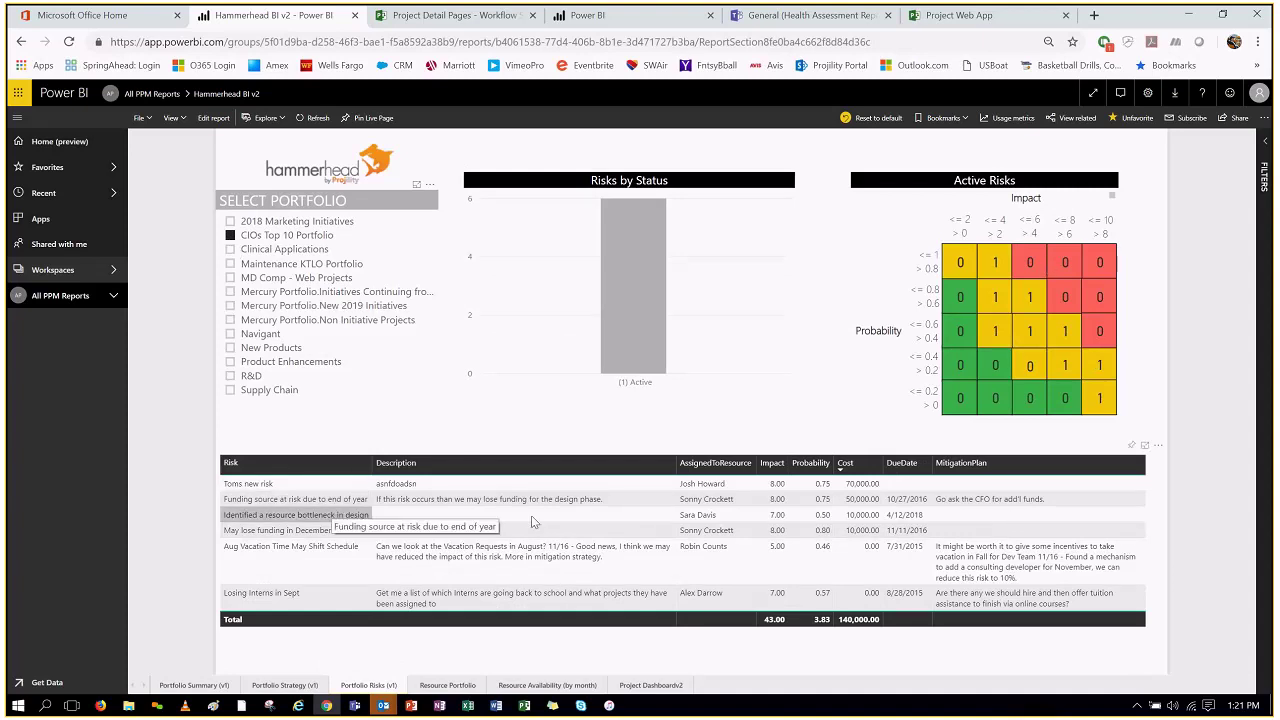
pyautogui.click(340, 499)
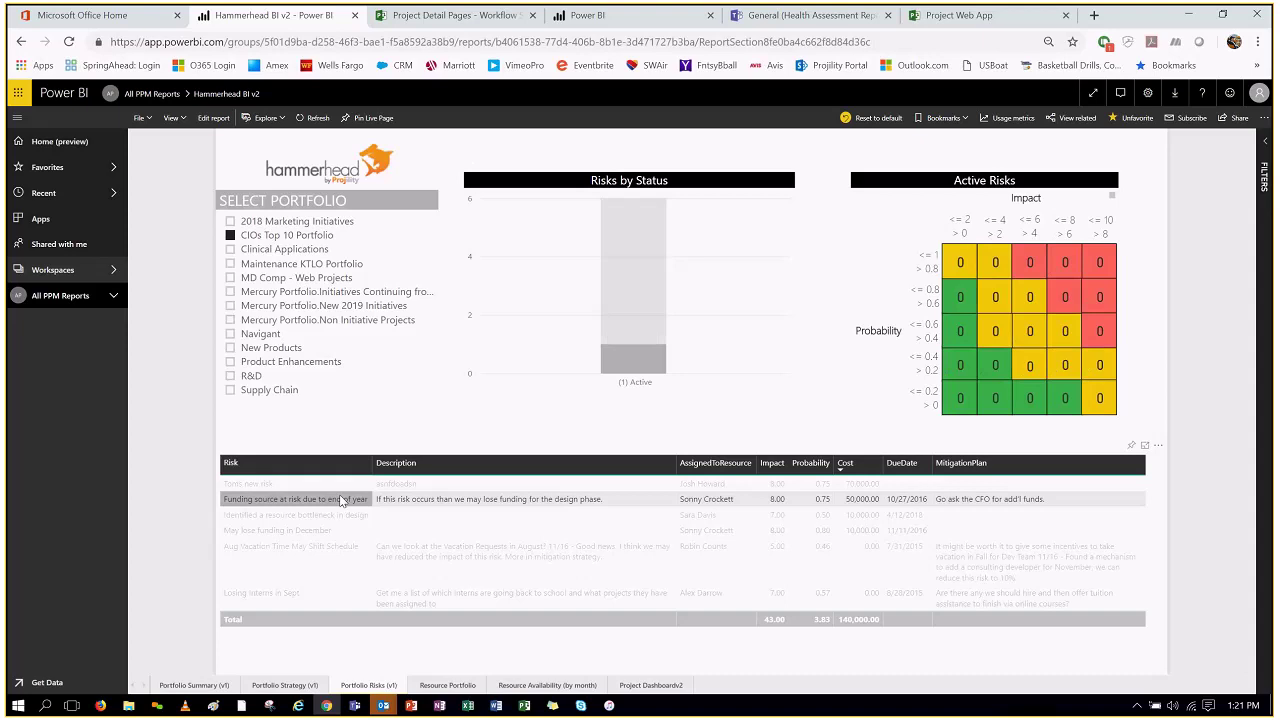
pyautogui.click(340, 499)
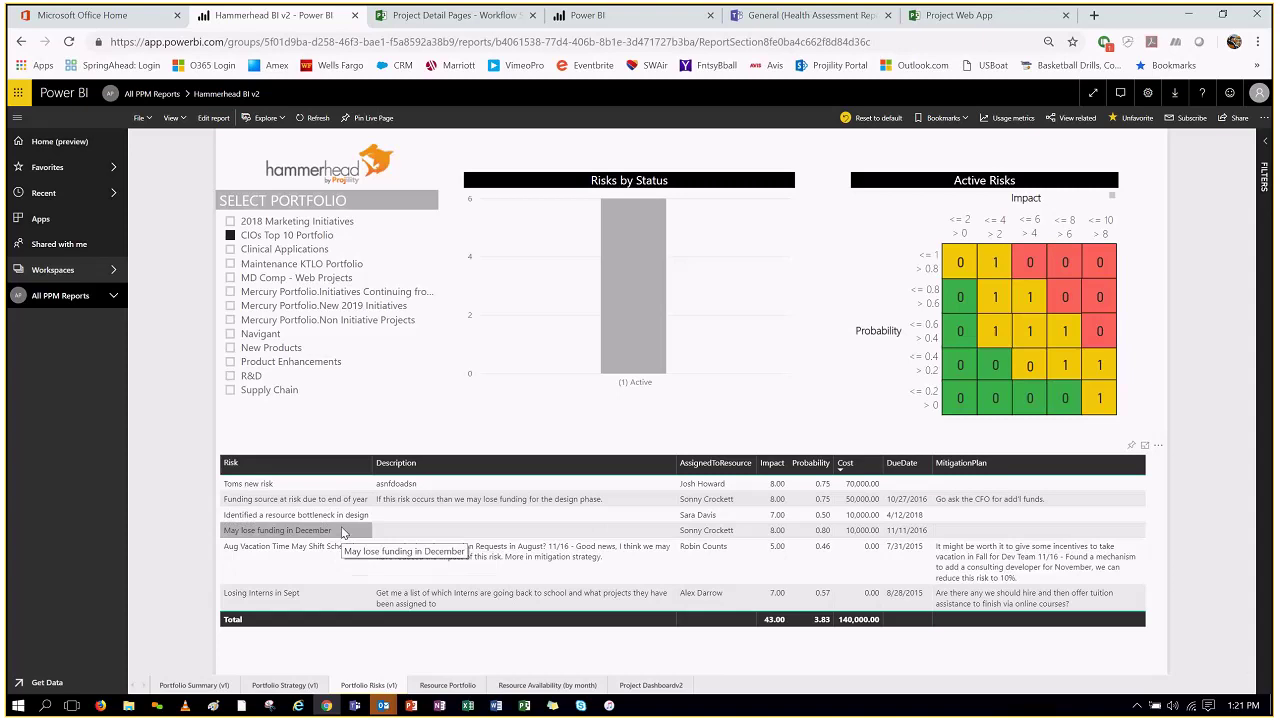
pyautogui.click(339, 500)
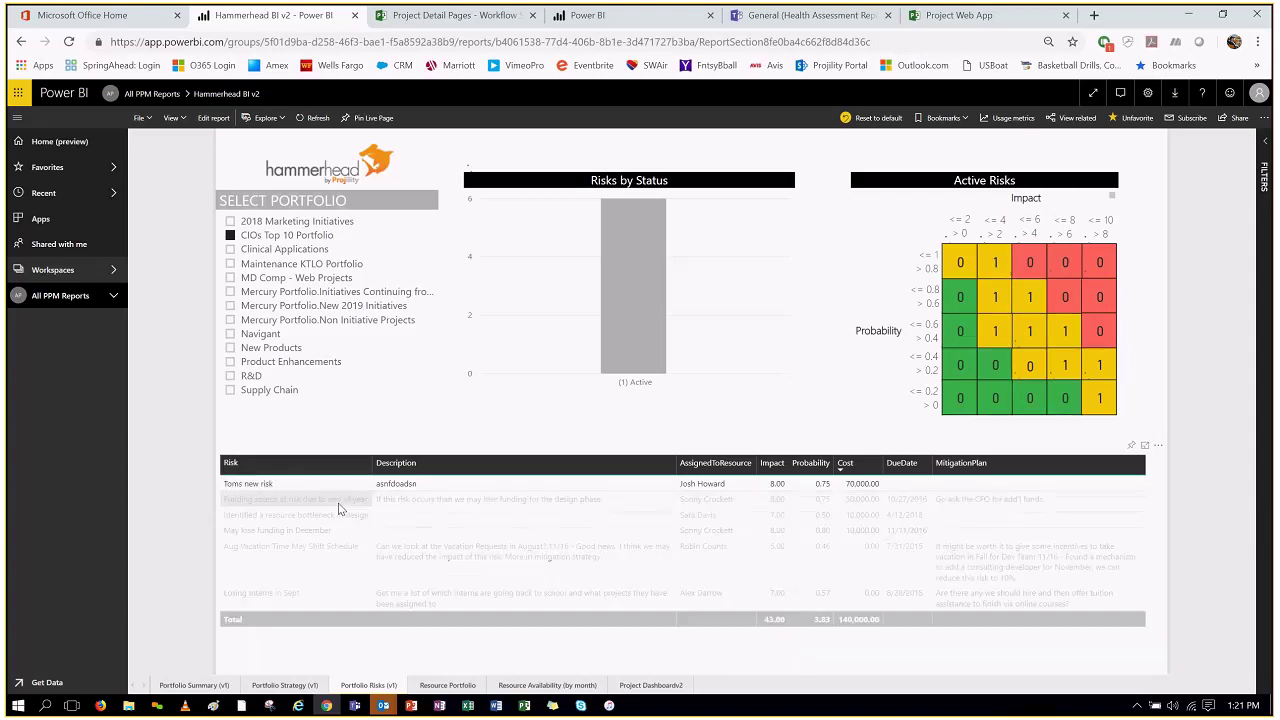
pyautogui.press('super')
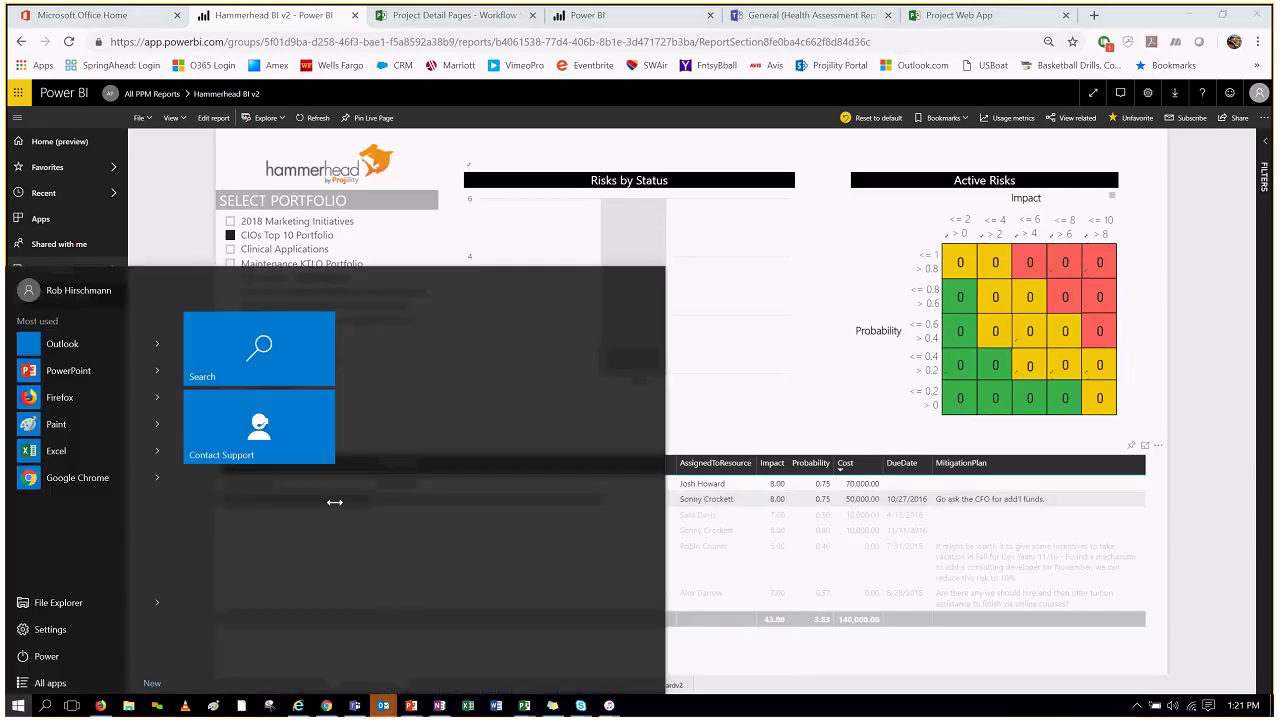
pyautogui.click(771, 406)
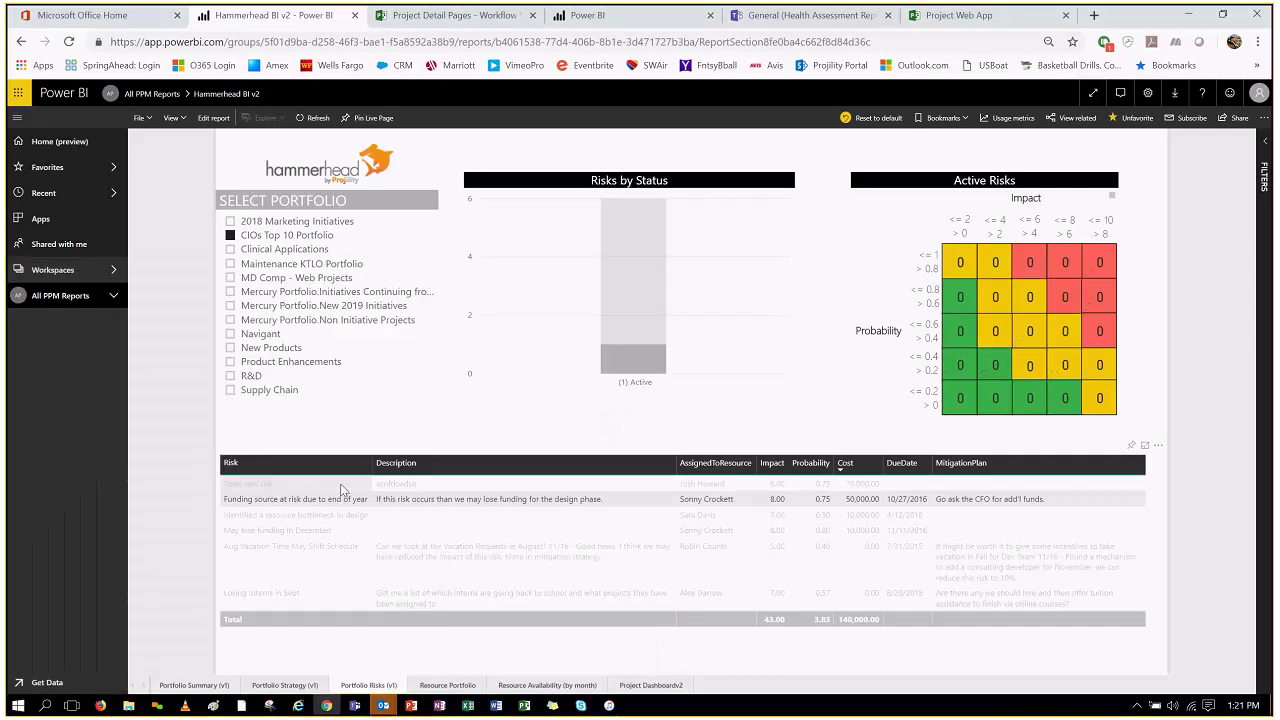
pyautogui.press('super')
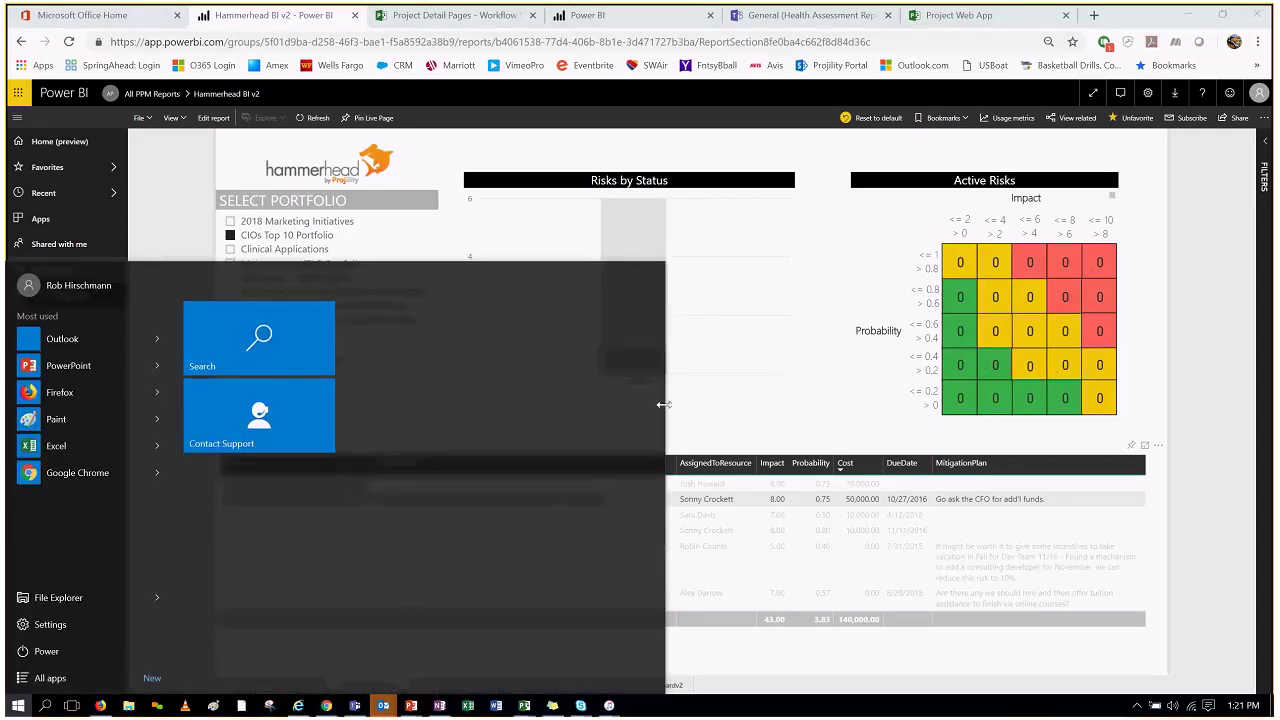
pyautogui.click(696, 384)
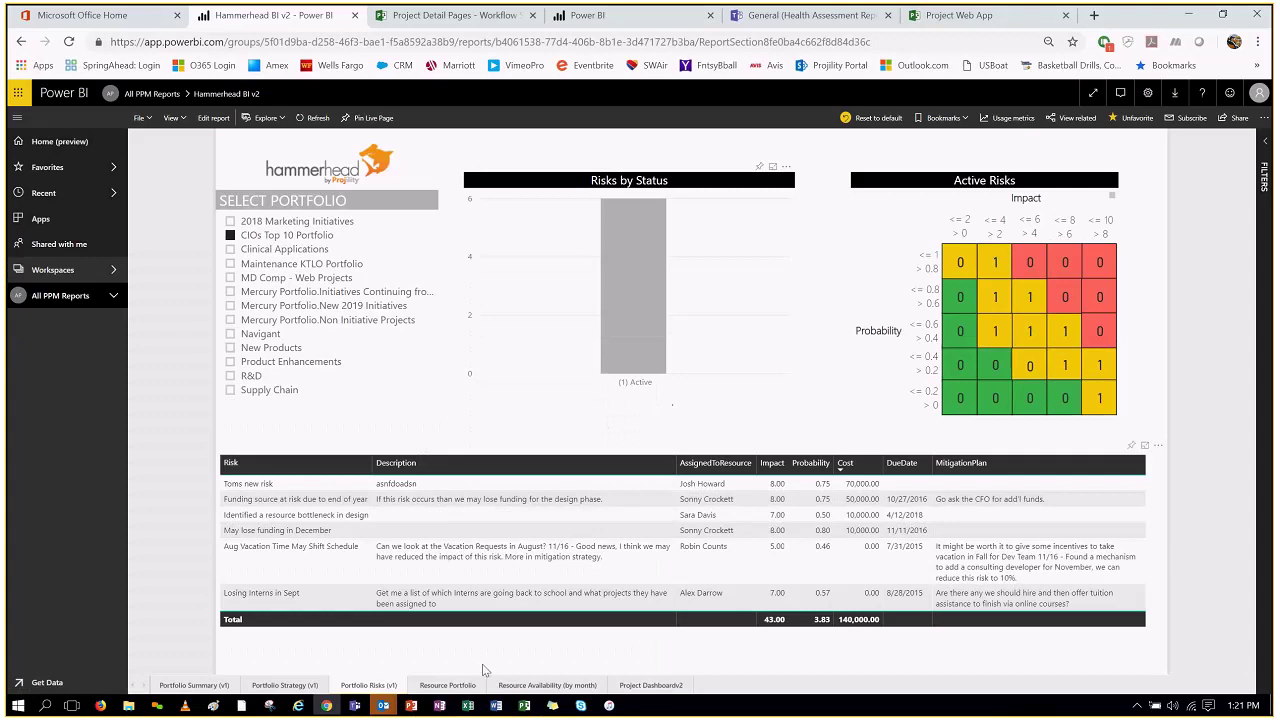
# - Open the Resource Portfolio page and remove the PMO, Personal Relation and Vendor roles from the role selection
pyautogui.click(447, 685)
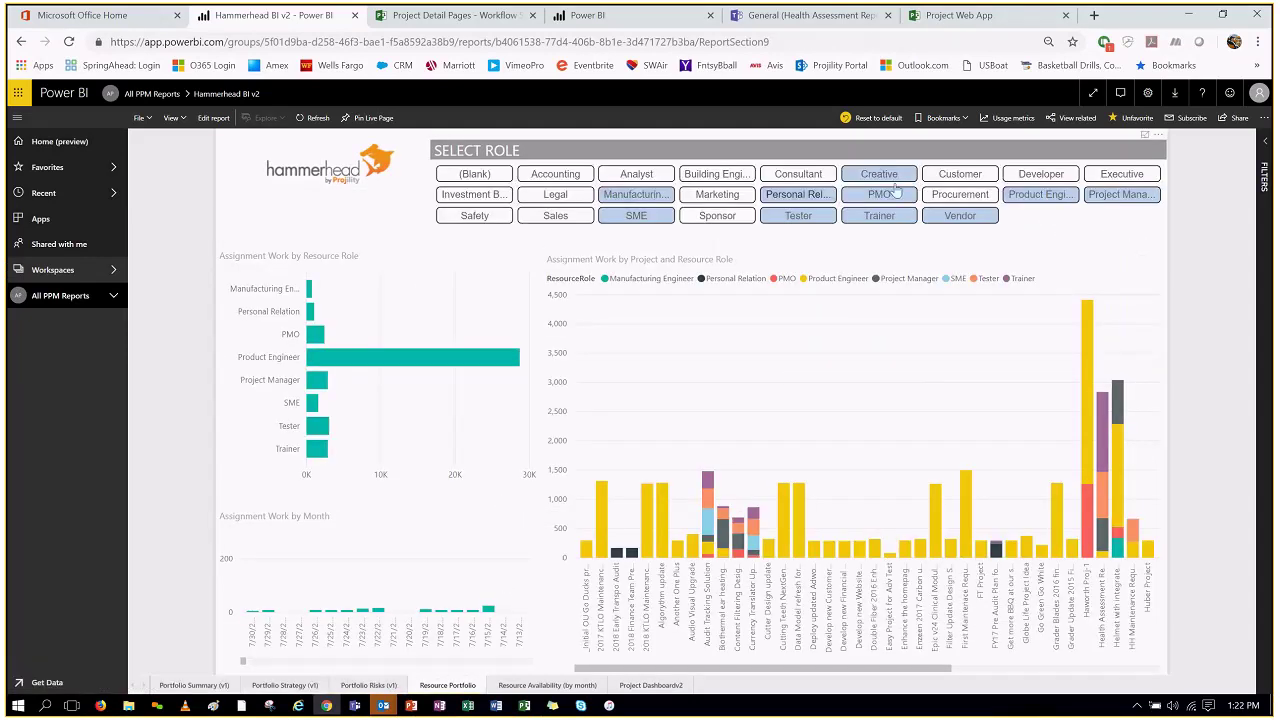
pyautogui.click(893, 192)
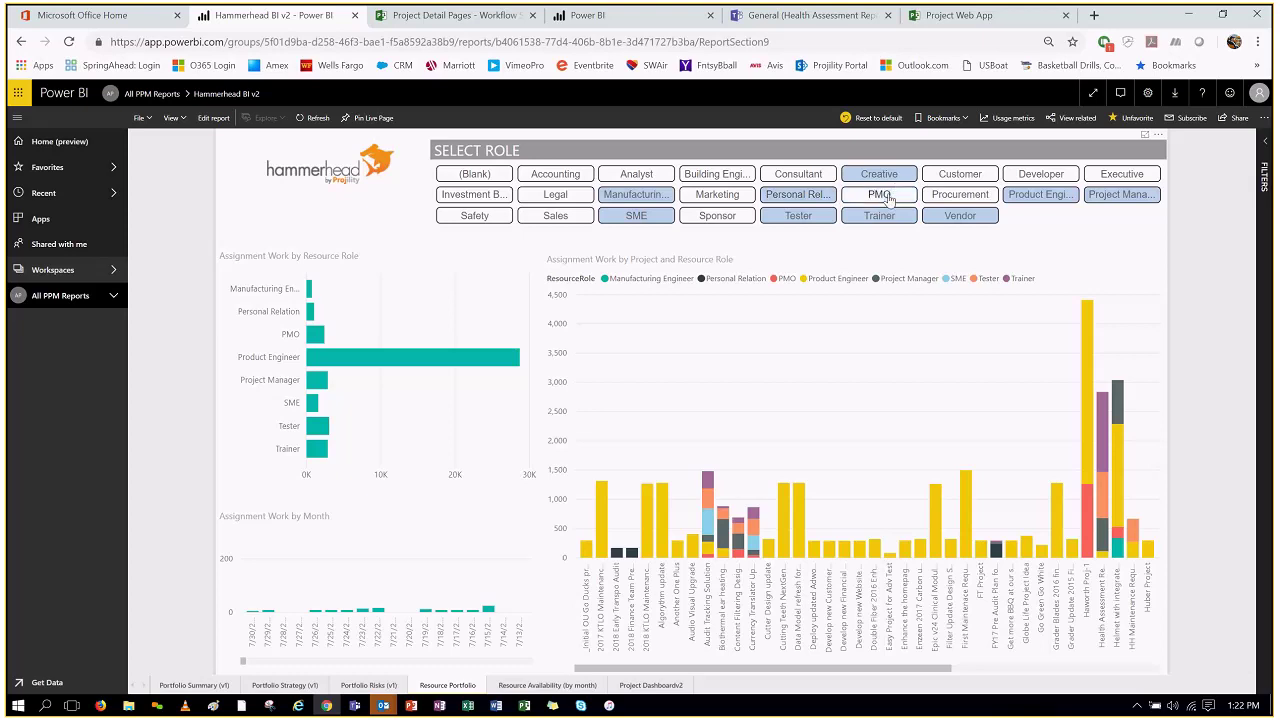
pyautogui.click(816, 197)
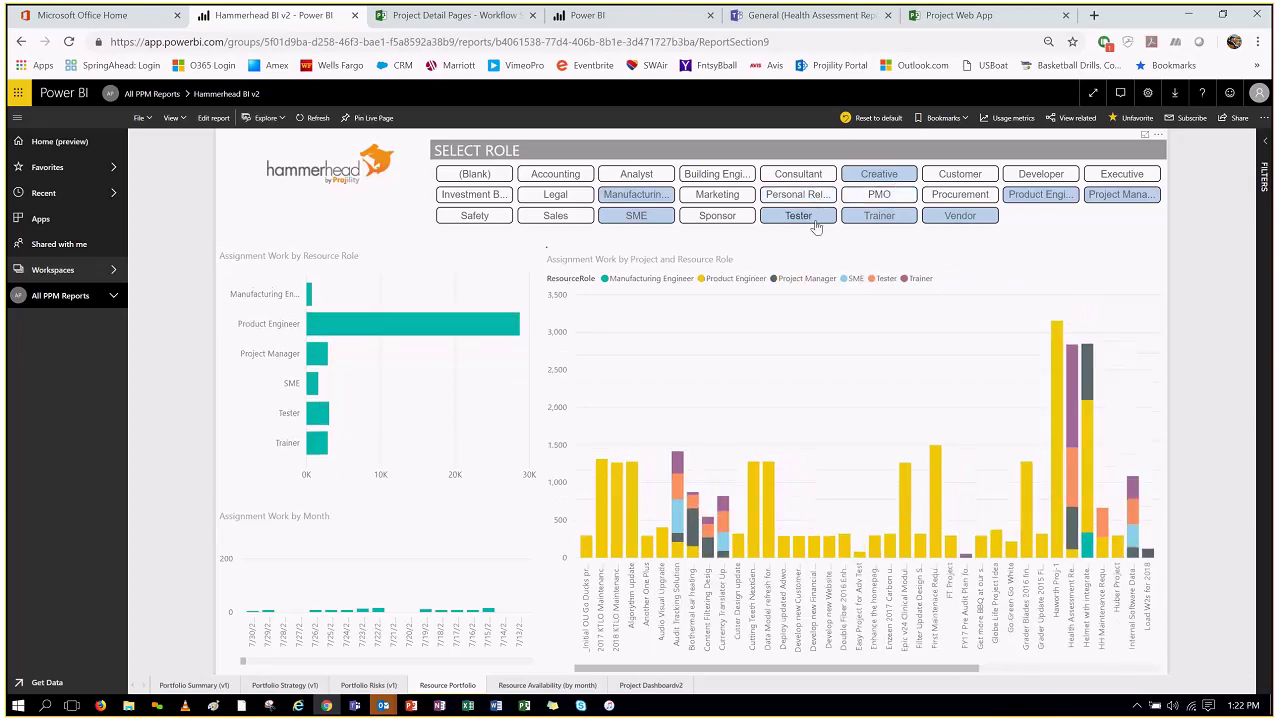
pyautogui.click(957, 219)
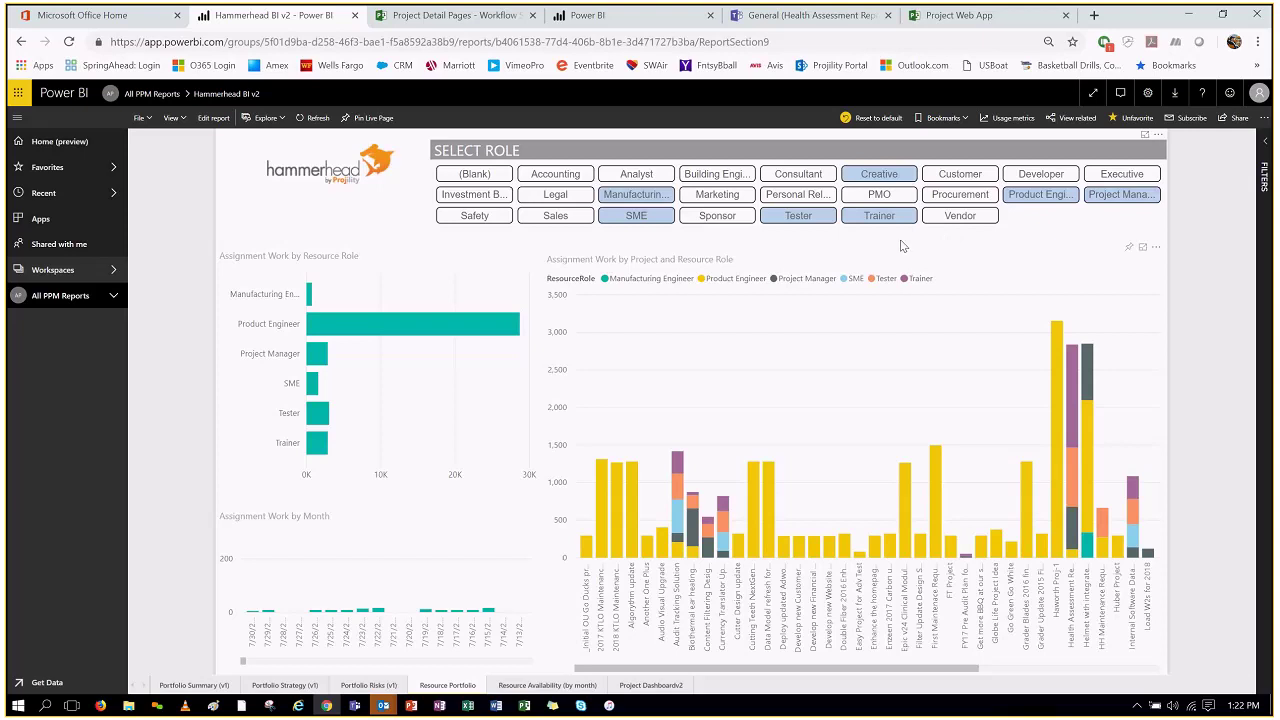
# - Highlight the Trainer segment of the Health Assessment Reporting Tool in the work by project chart and check its assignment work
pyautogui.moveTo(1070, 404)
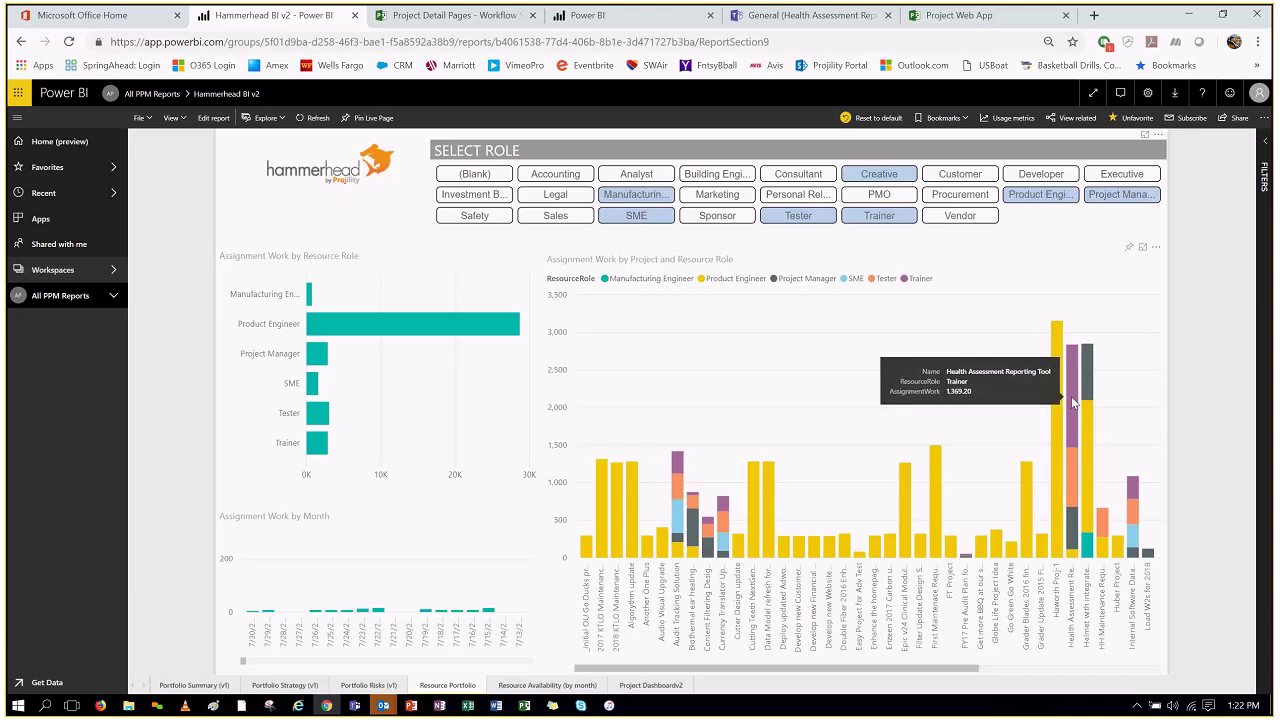
pyautogui.click(1073, 403)
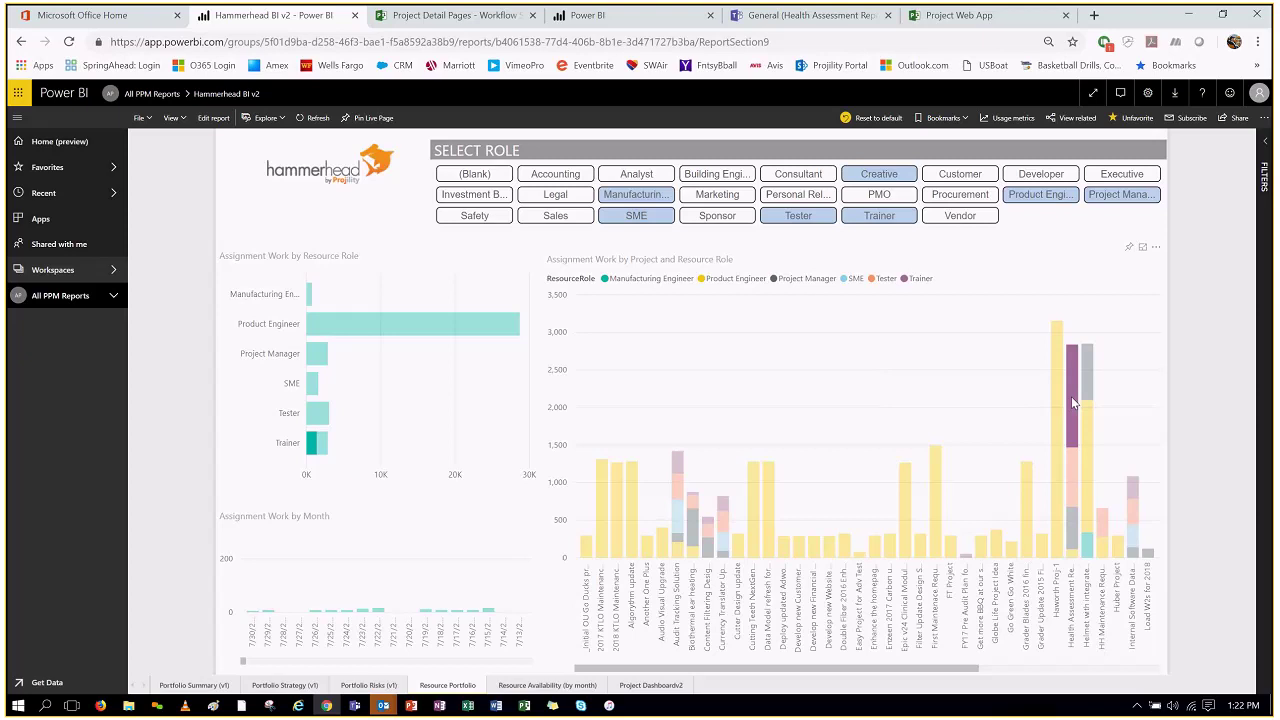
pyautogui.moveTo(1072, 404)
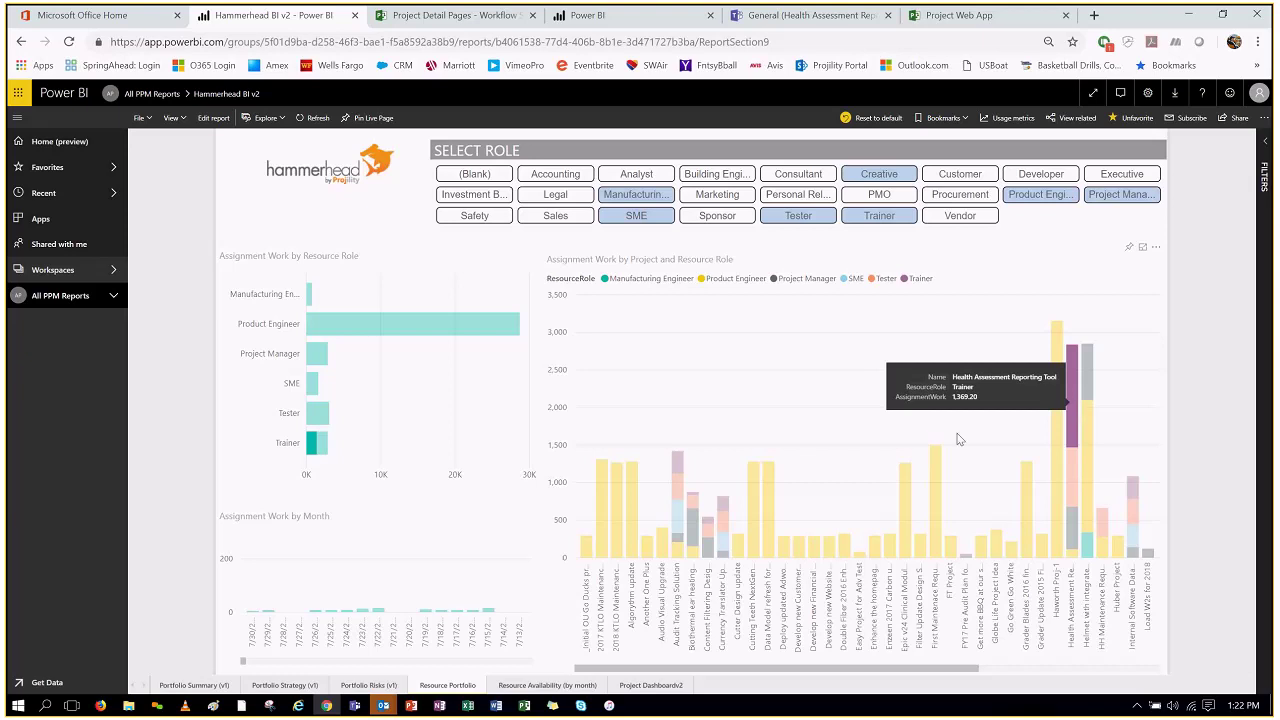
# - Open the Resource Availability (by month) page, try the Next 3 months period, clear it and set the allocation filter to Over
pyautogui.click(547, 685)
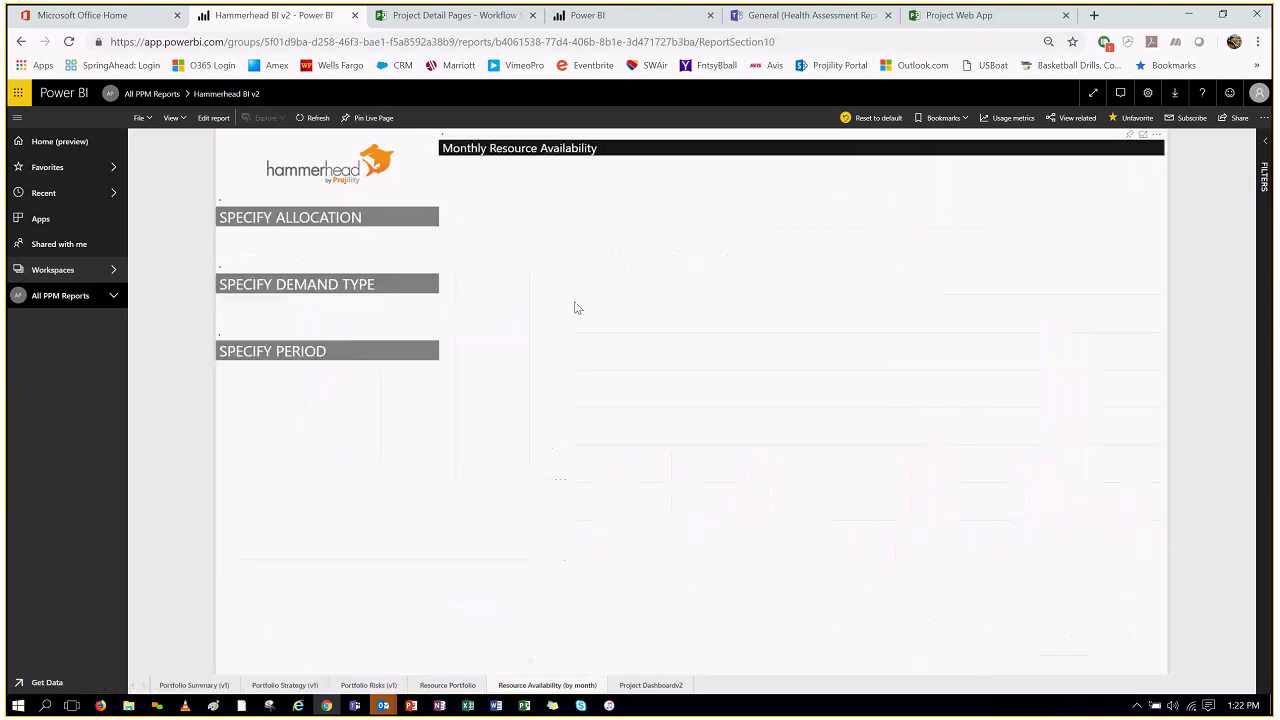
pyautogui.click(233, 318)
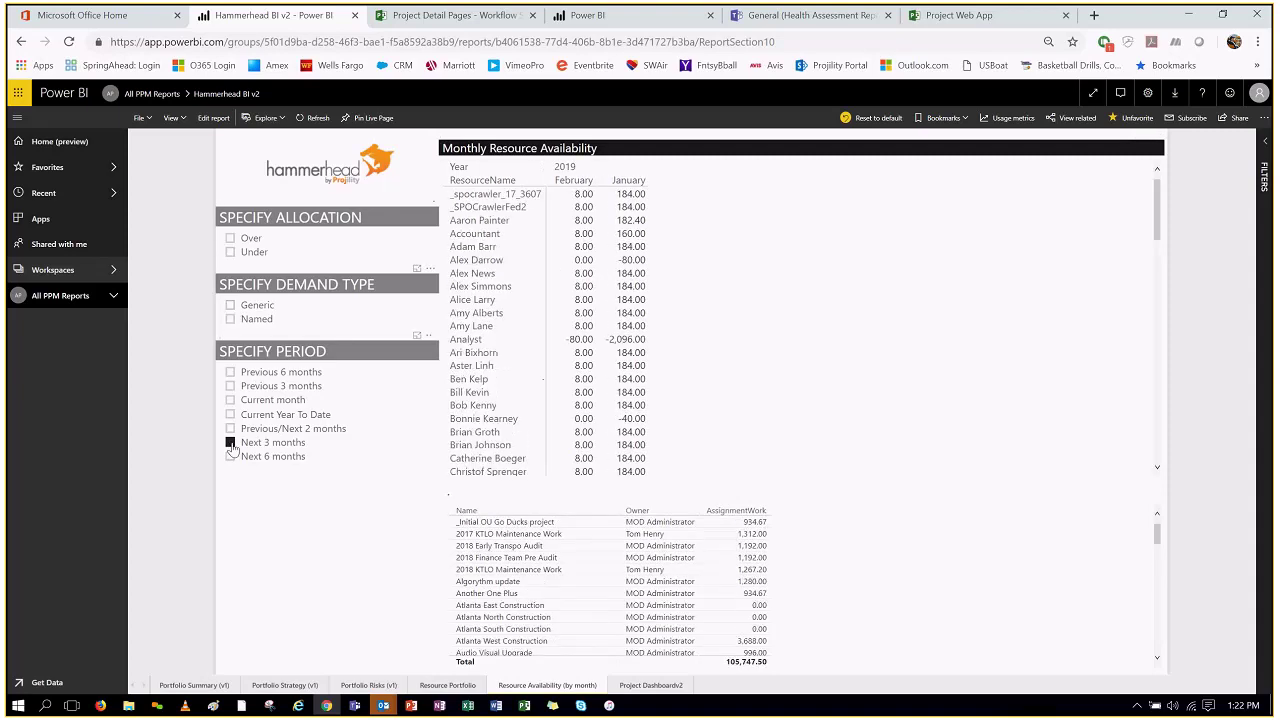
pyautogui.click(230, 238)
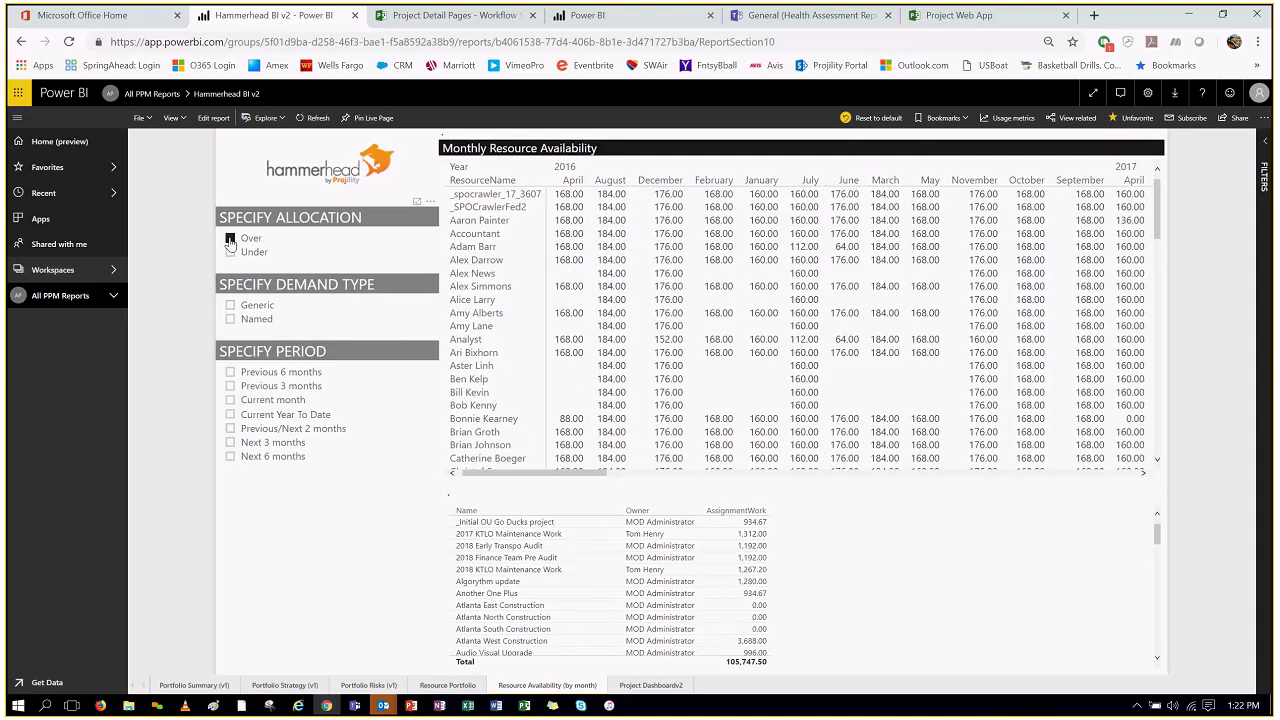
# - Limit the over-allocated resource availability to Named demand in the Next 6 months period
pyautogui.click(231, 320)
pyautogui.click(231, 457)
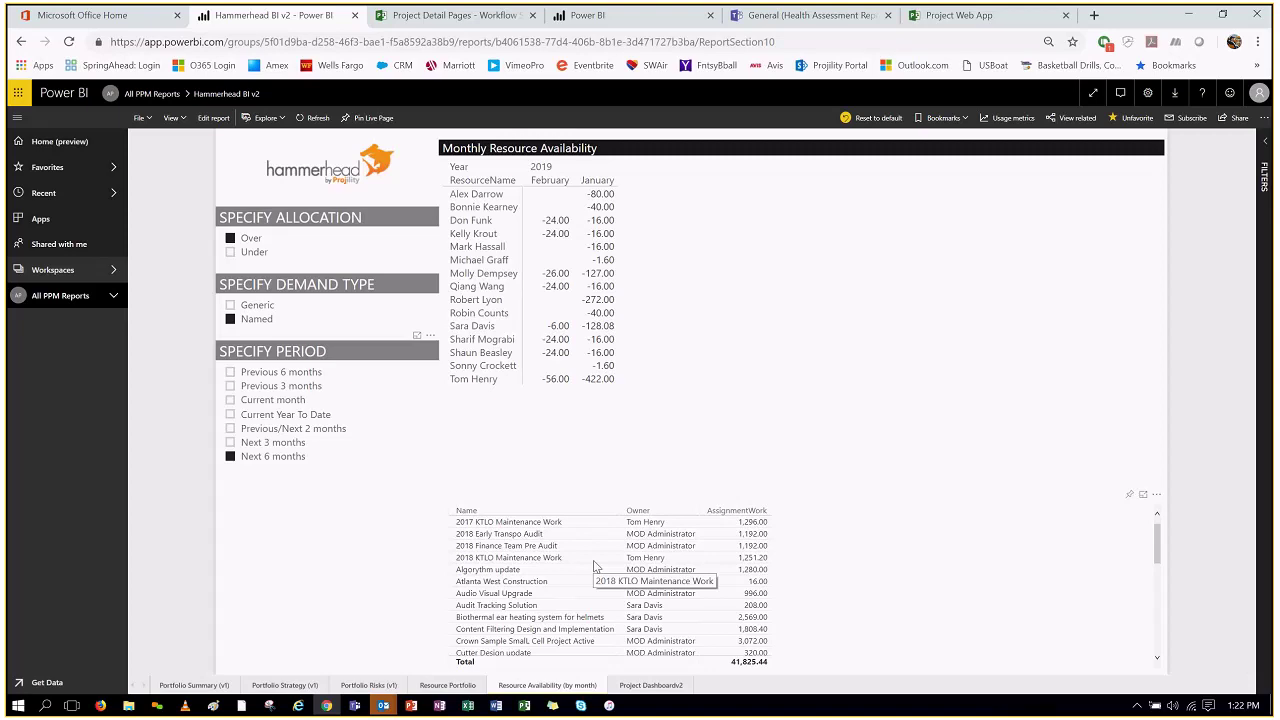
# - Open the favourite report Hammerhead BI Reports and Dashboards and show its Project Status Report page
pyautogui.click(38, 144)
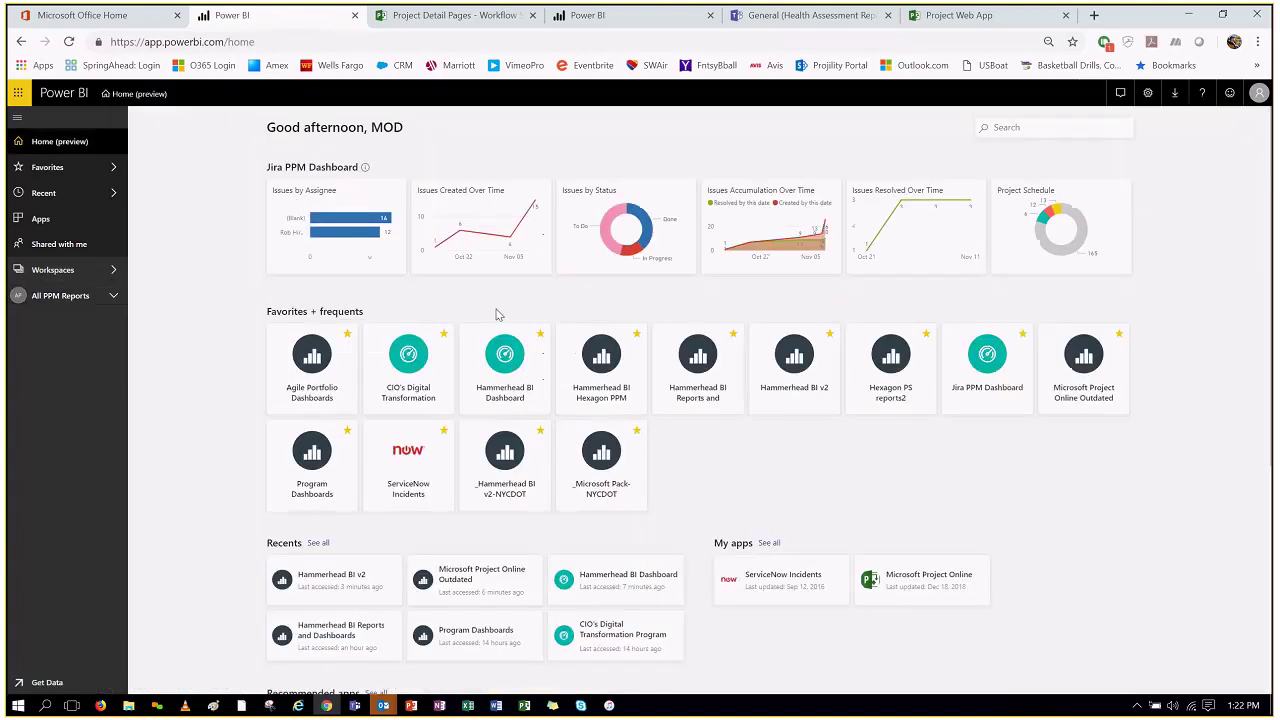
pyautogui.click(705, 380)
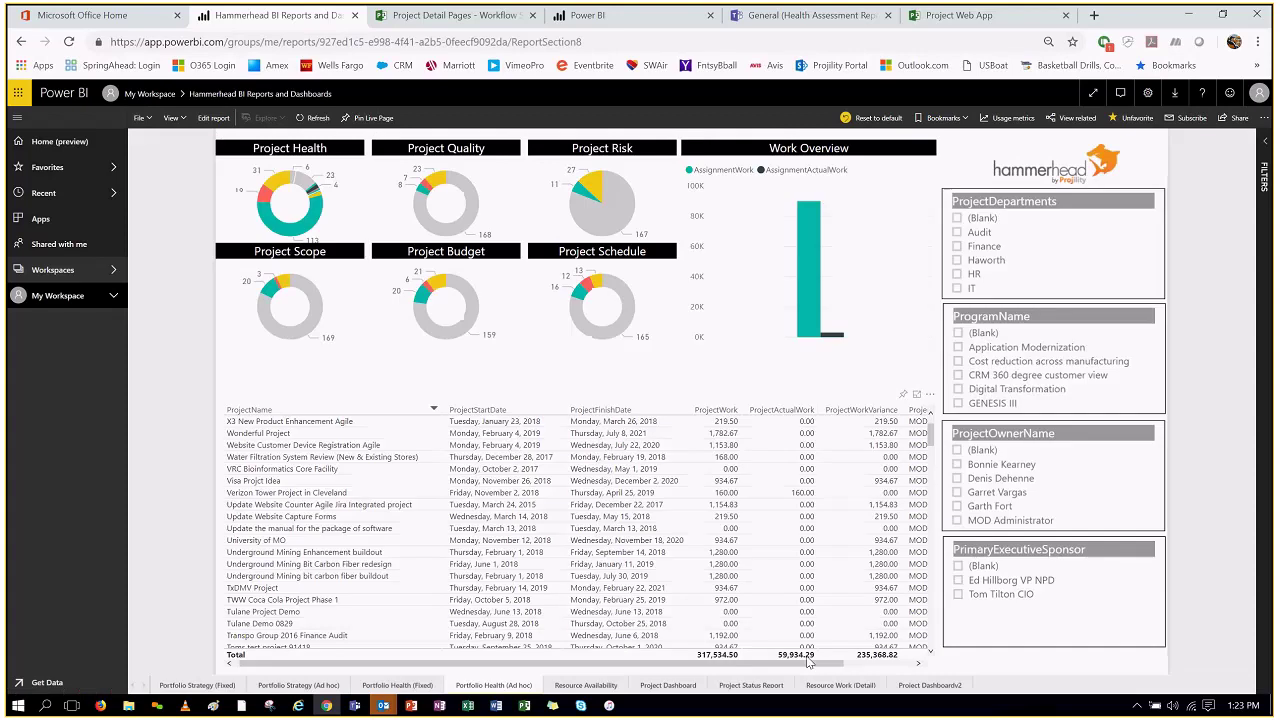
pyautogui.click(751, 685)
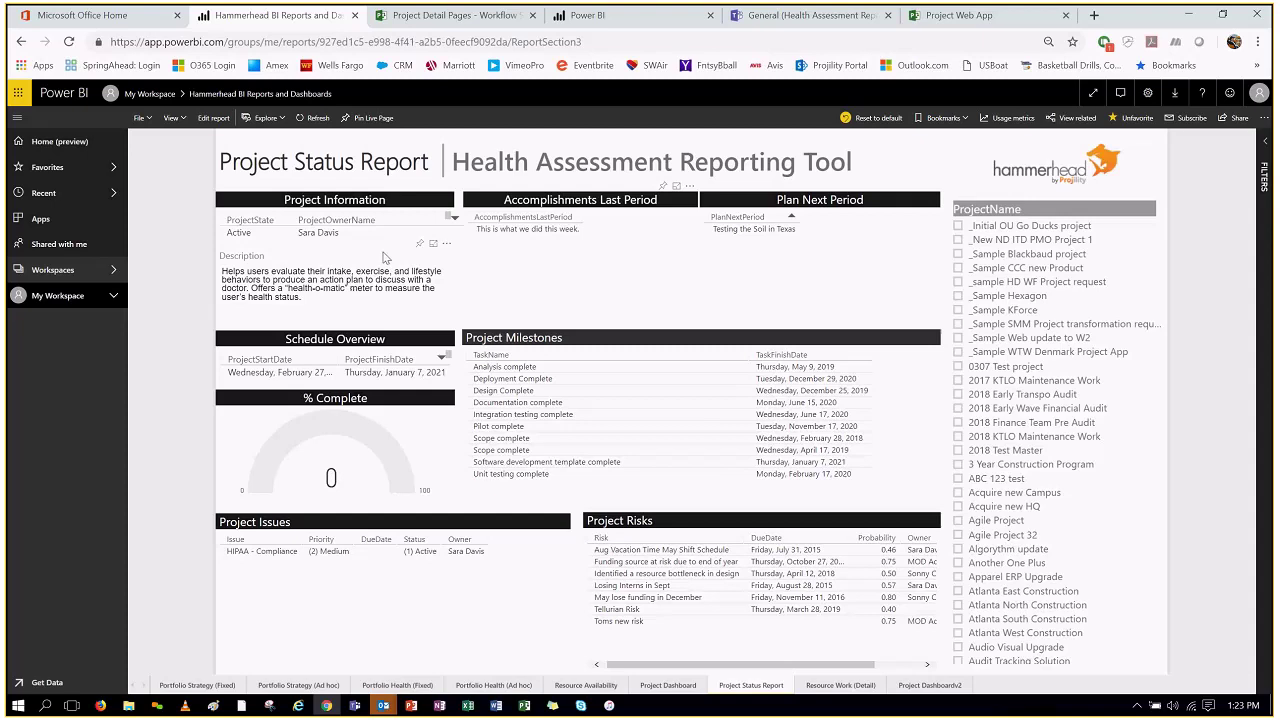
# - Share the report with a colleague, including the message "Here's our weekly status report."
pyautogui.click(1237, 118)
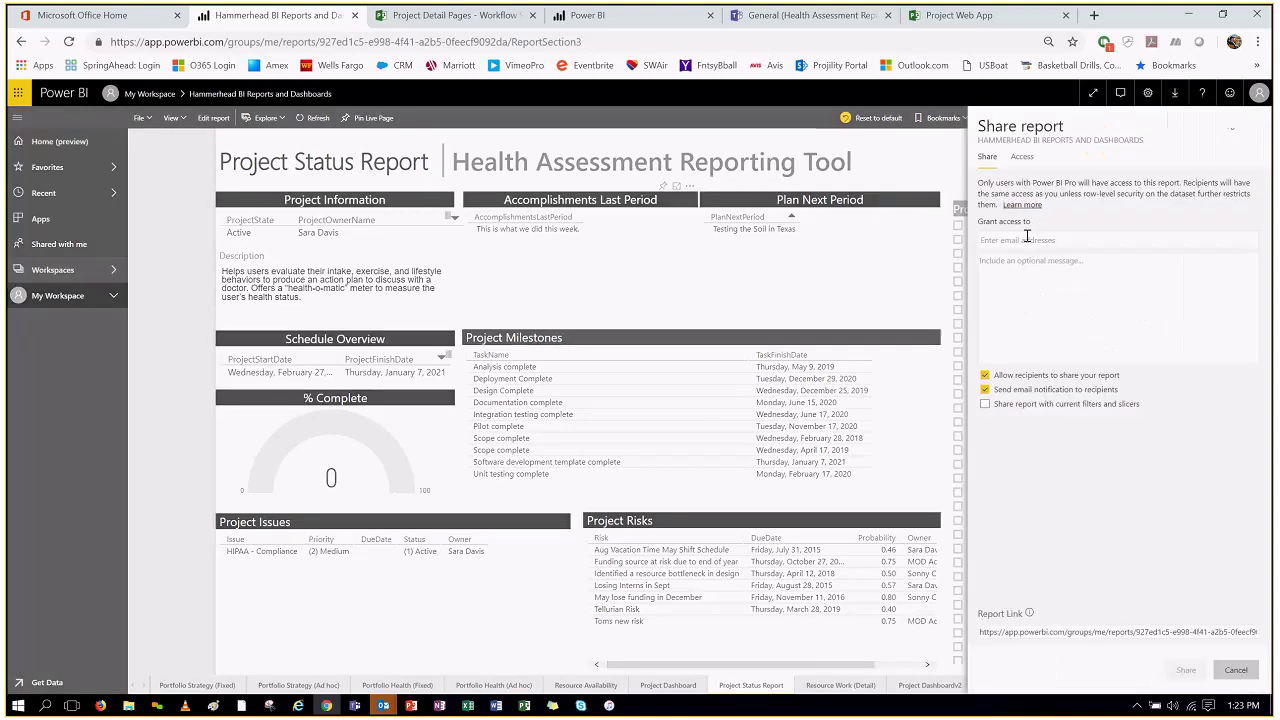
pyautogui.write('sonny')
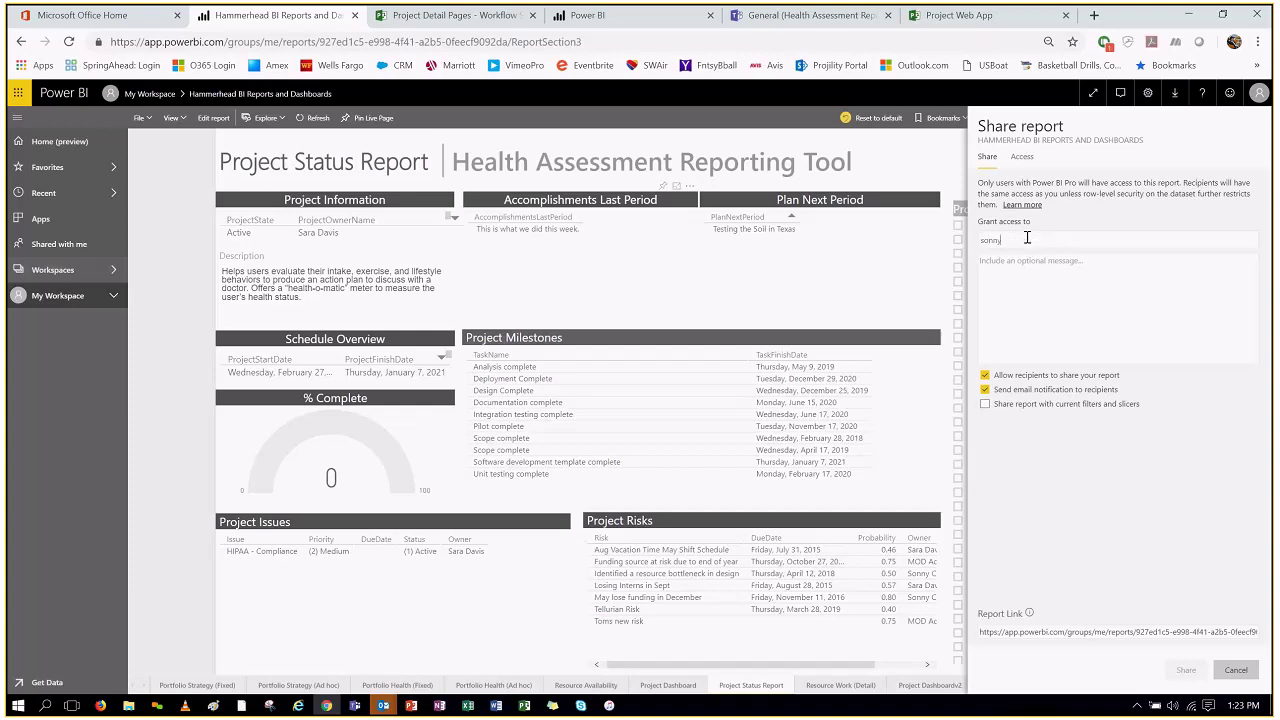
pyautogui.click(1028, 263)
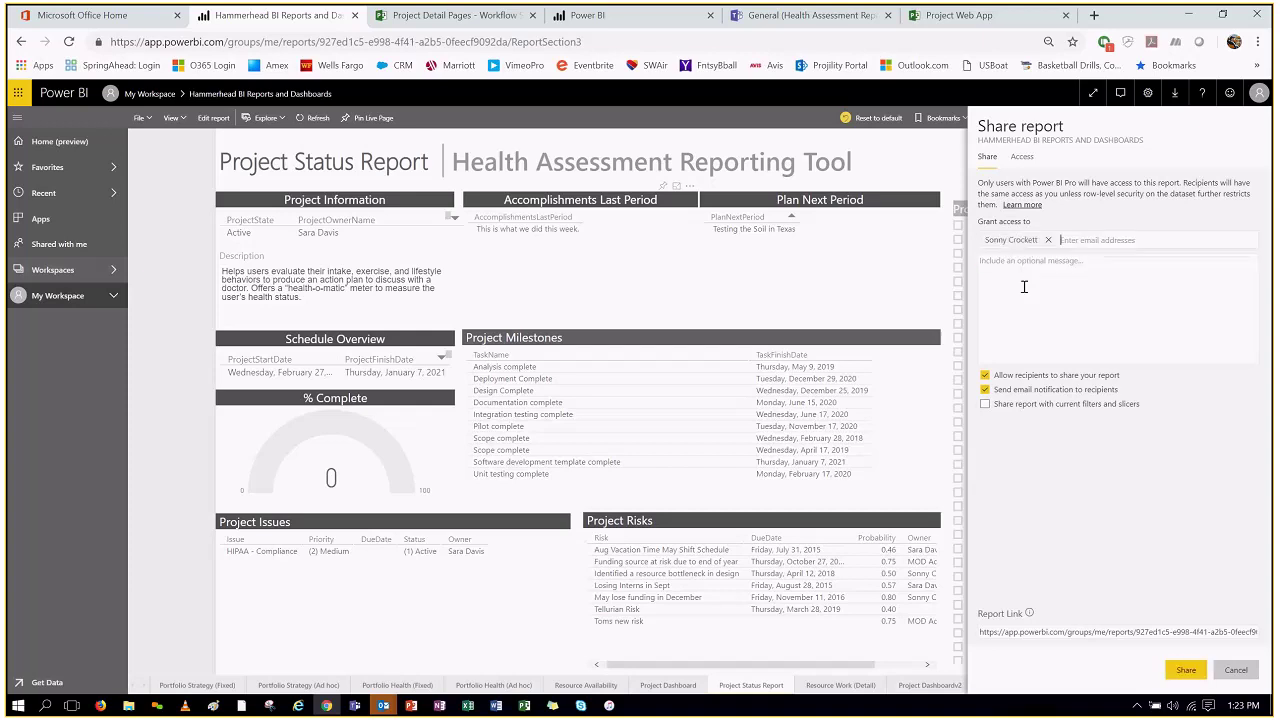
pyautogui.write("Here's our wwekly satus reor")
pyautogui.press('BackSpace')
pyautogui.press('BackSpace')
pyautogui.write('port.')
pyautogui.click(1186, 670)
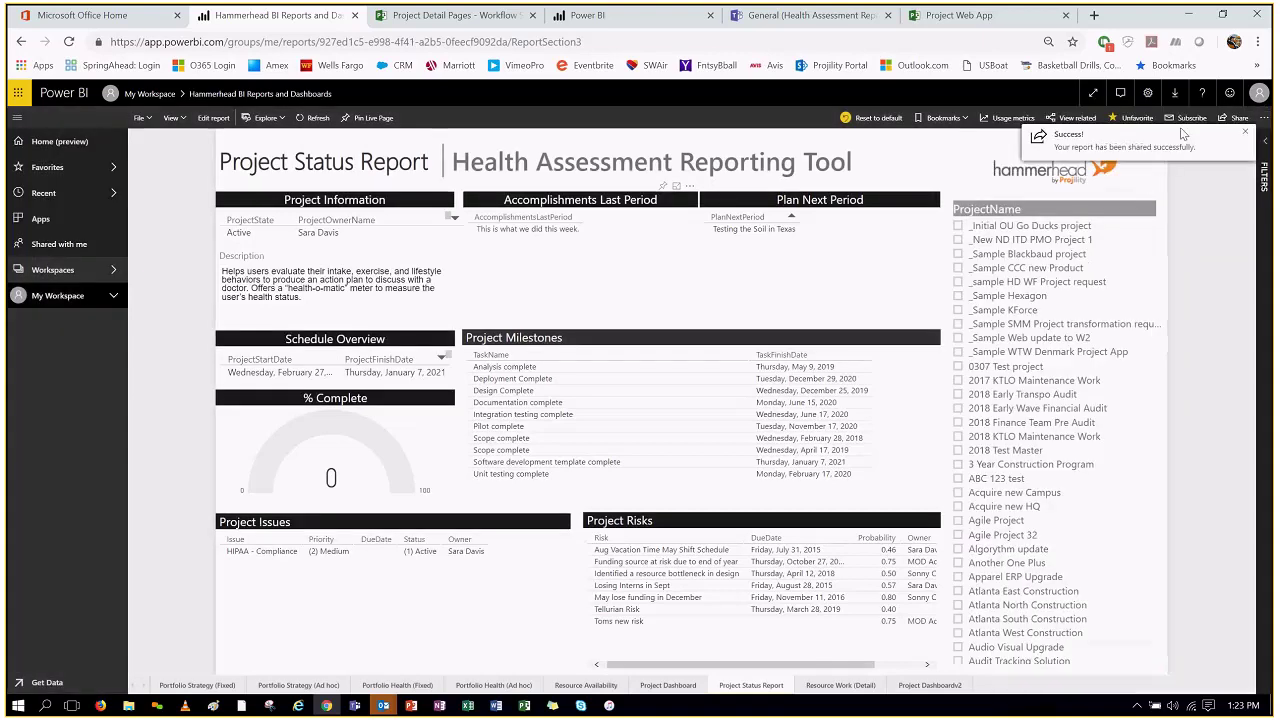
# - Try adding a colleague as a recipient of the Project Status Report email subscription and discard the change
pyautogui.click(1193, 119)
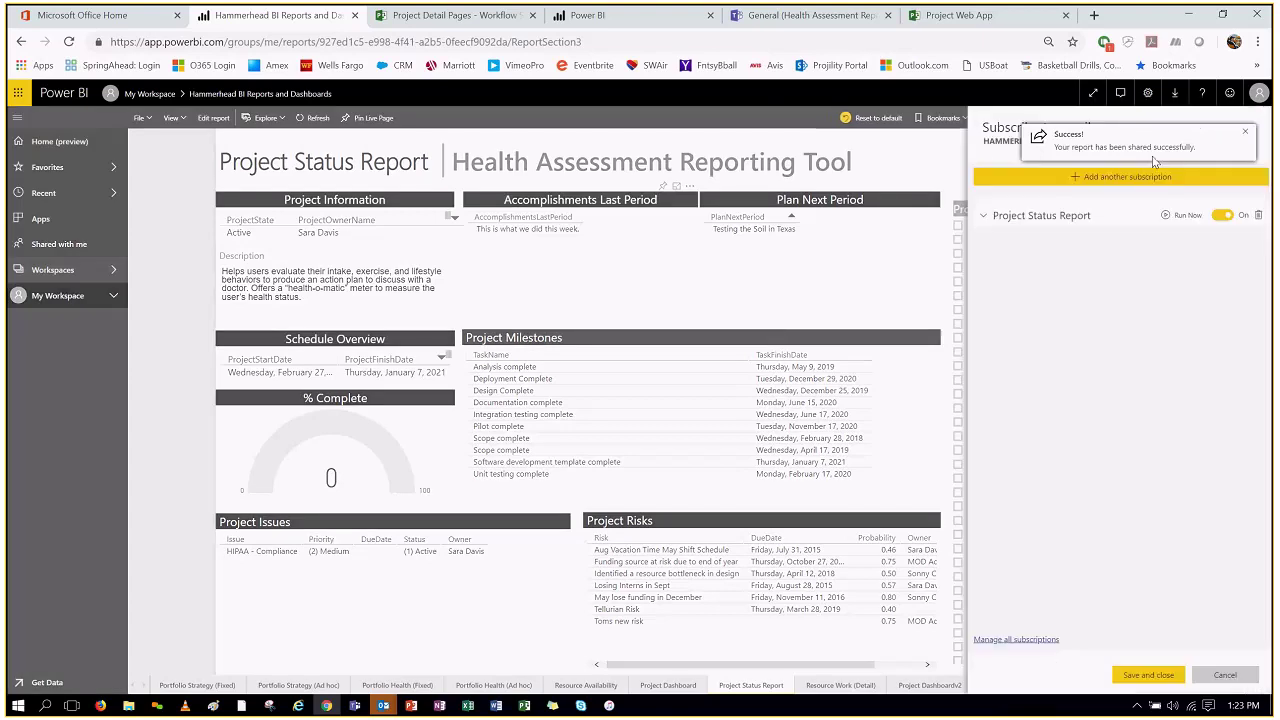
pyautogui.click(1247, 133)
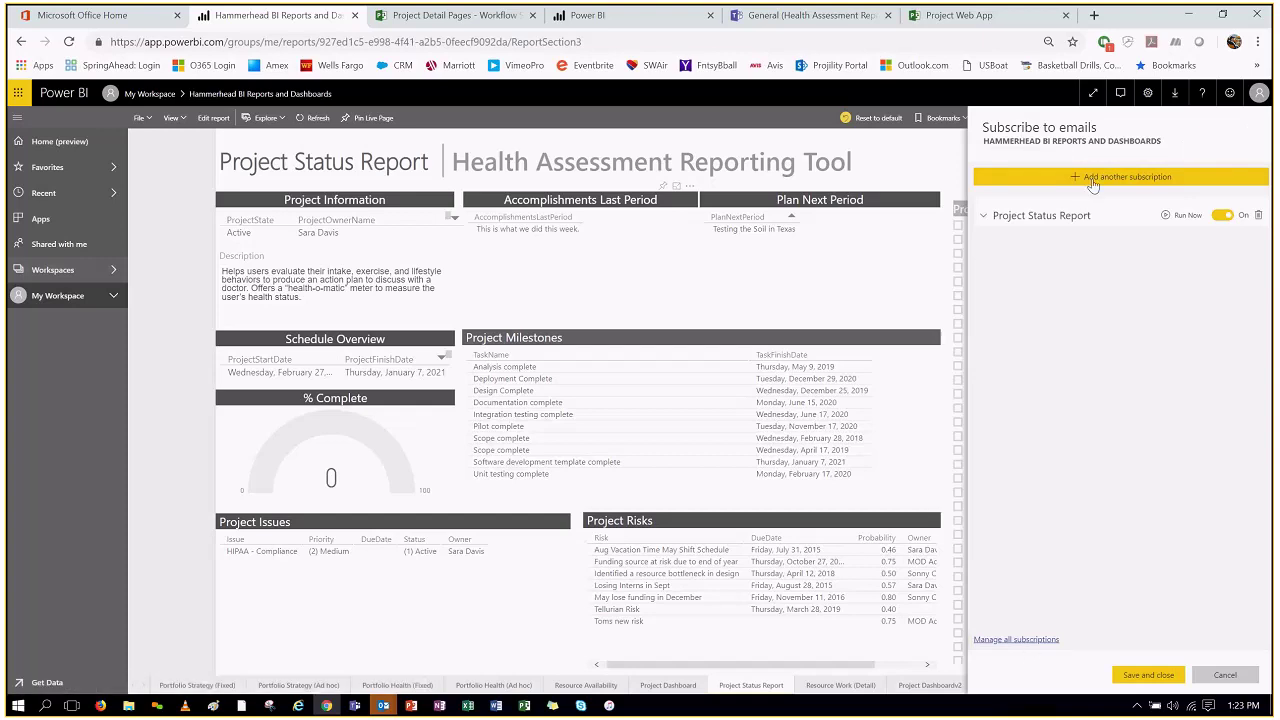
pyautogui.click(983, 217)
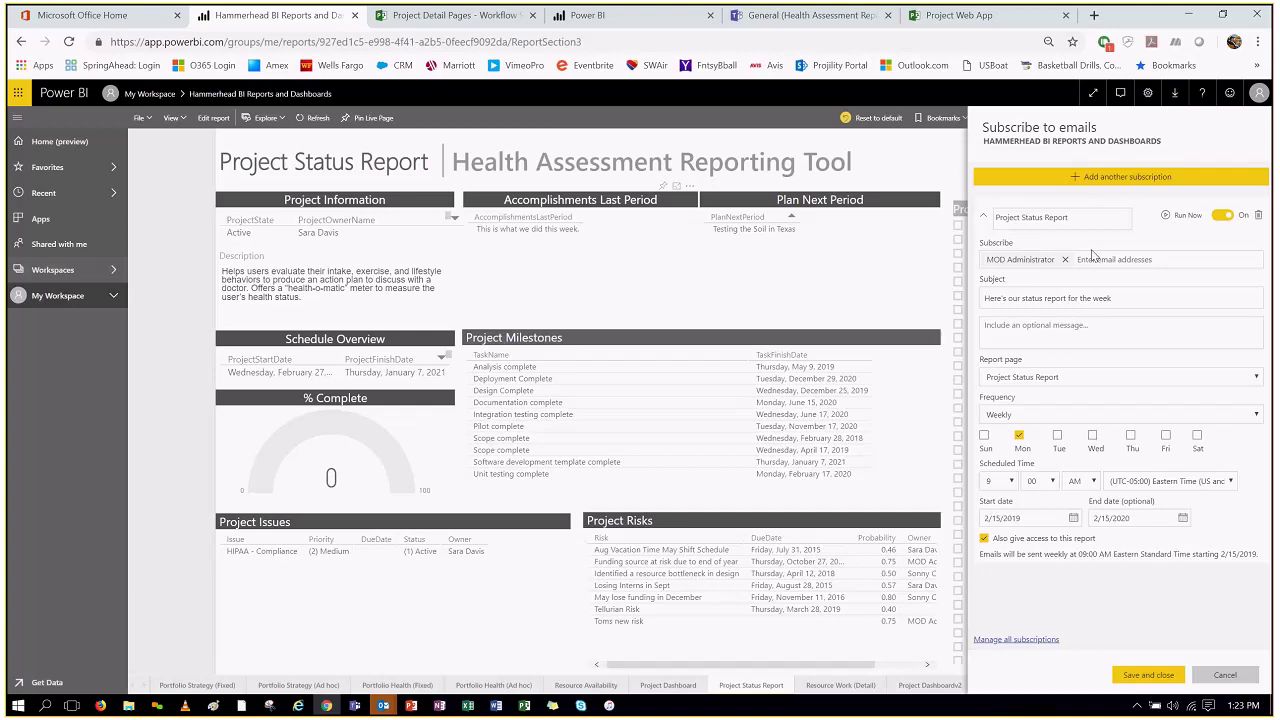
pyautogui.click(1123, 257)
pyautogui.write('sonny')
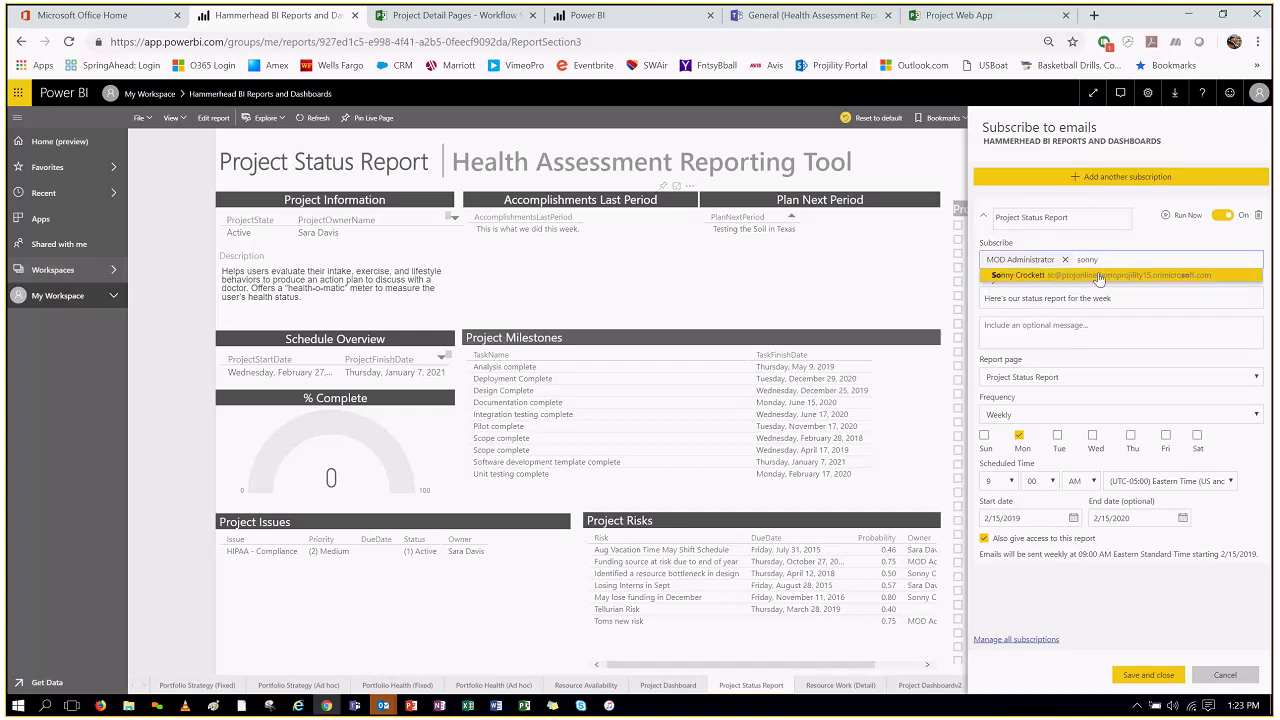
pyautogui.click(1100, 276)
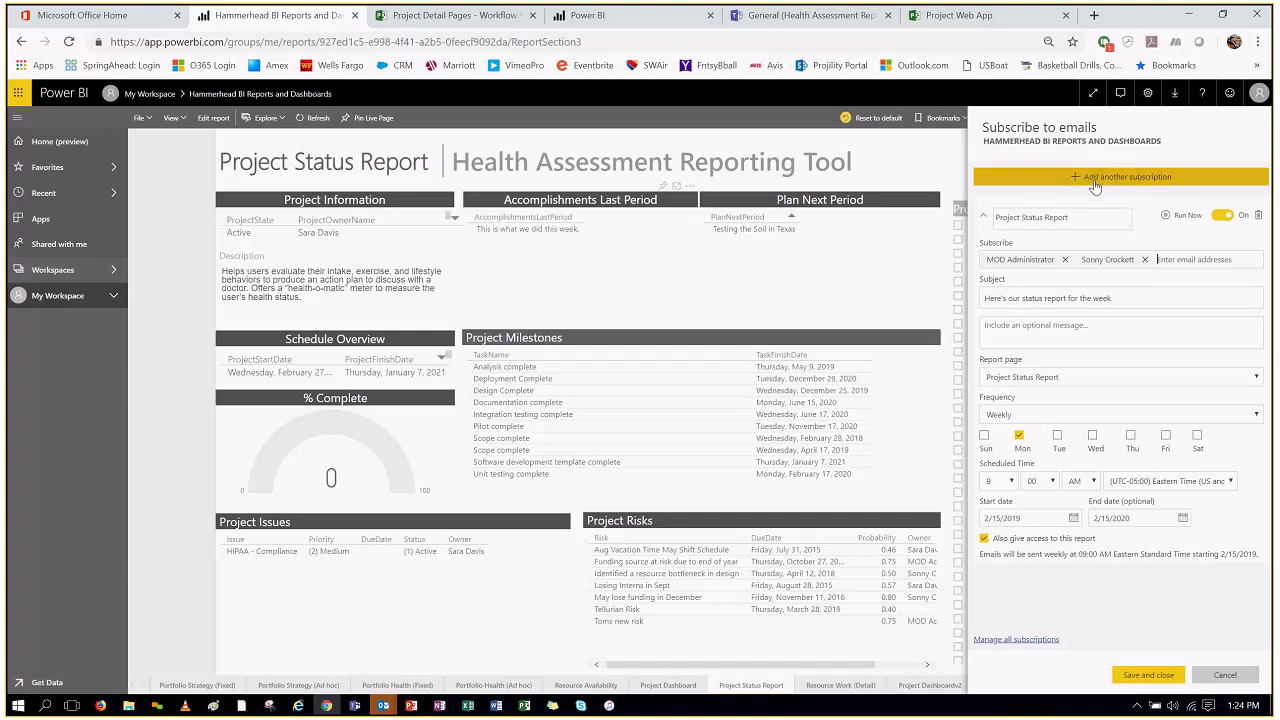
pyautogui.click(1225, 675)
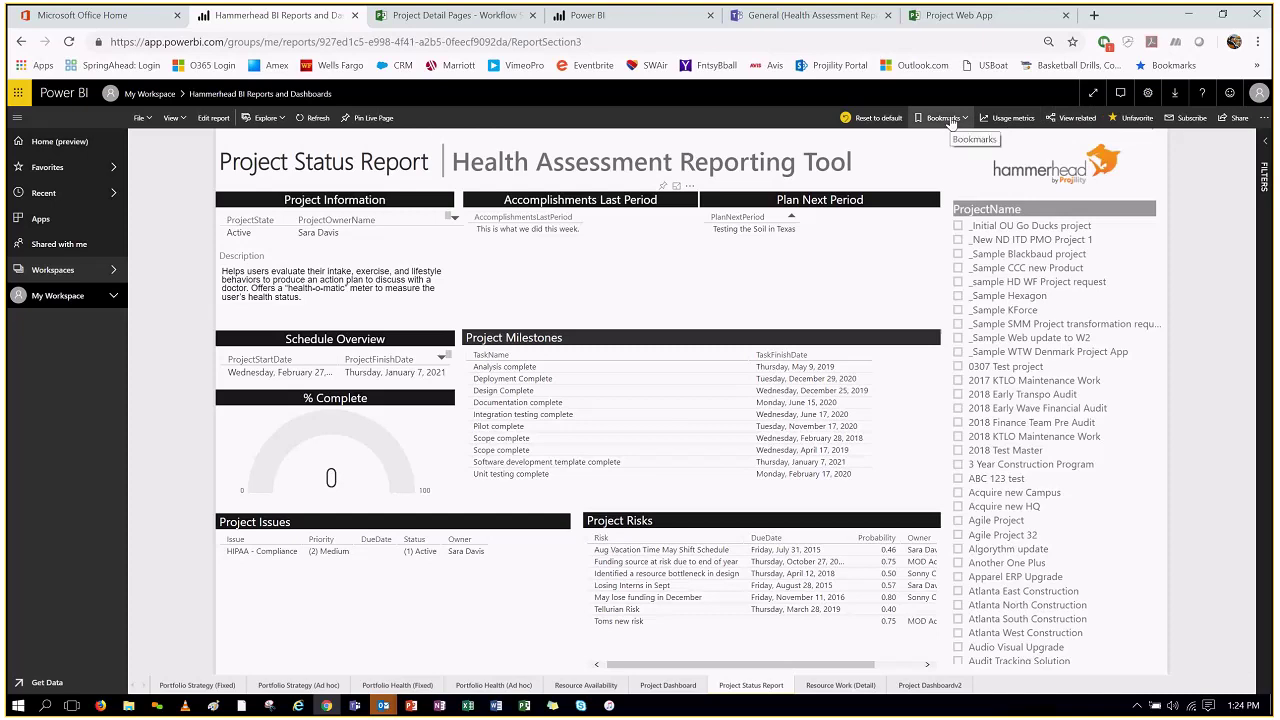
pyautogui.click(141, 117)
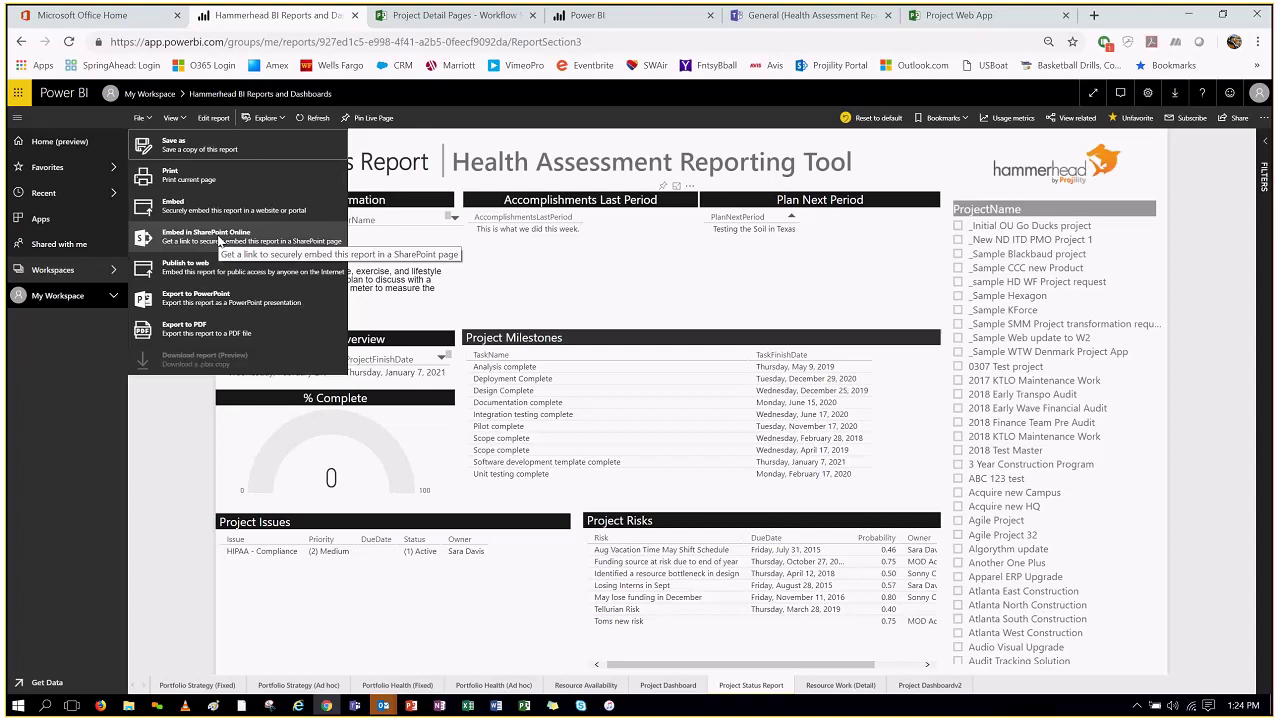
pyautogui.click(144, 233)
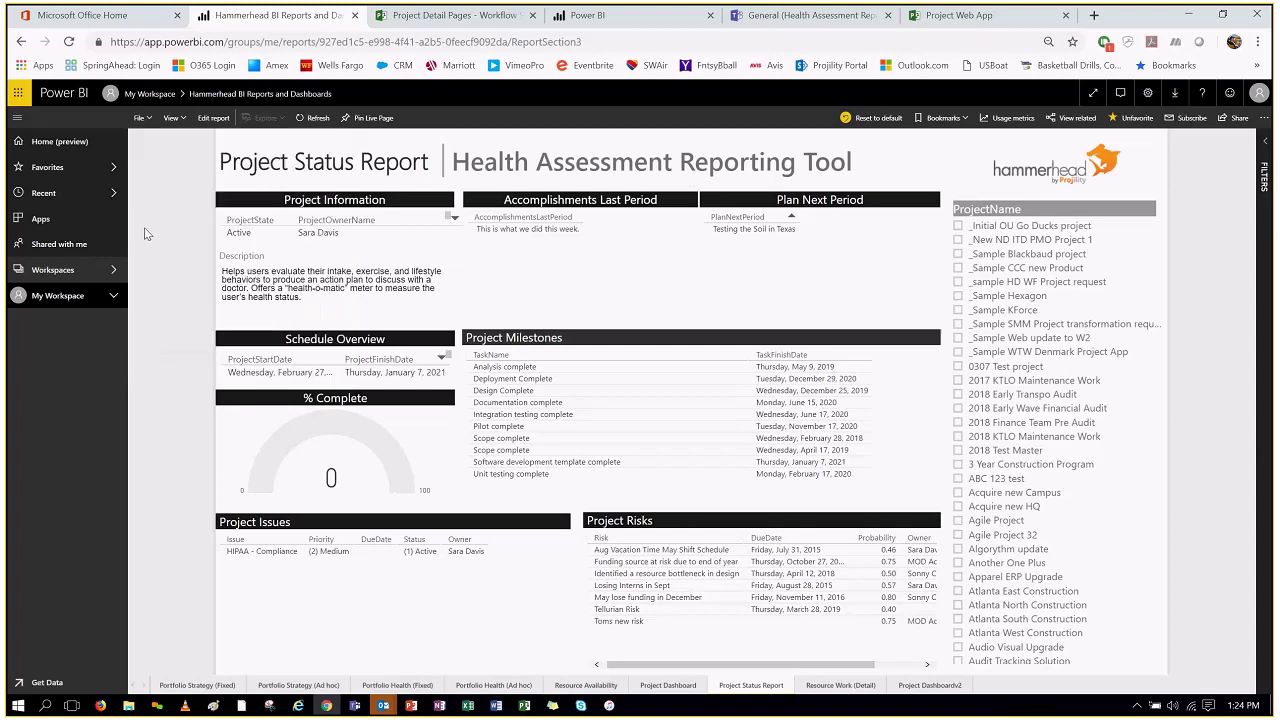
# - Open the report behind the Portfolio Financials Over Time tile of the CIO's Digital Transformation dashboard and filter it to the Digital Transformation program
pyautogui.click(87, 142)
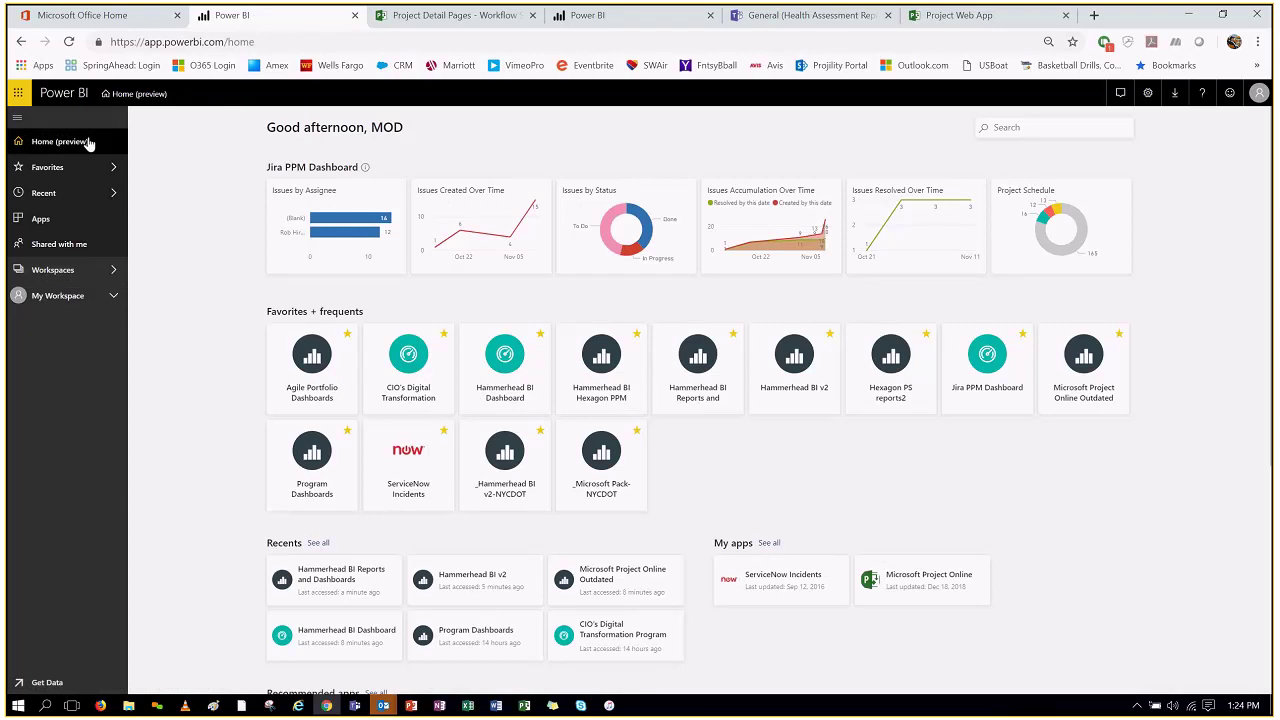
pyautogui.click(409, 360)
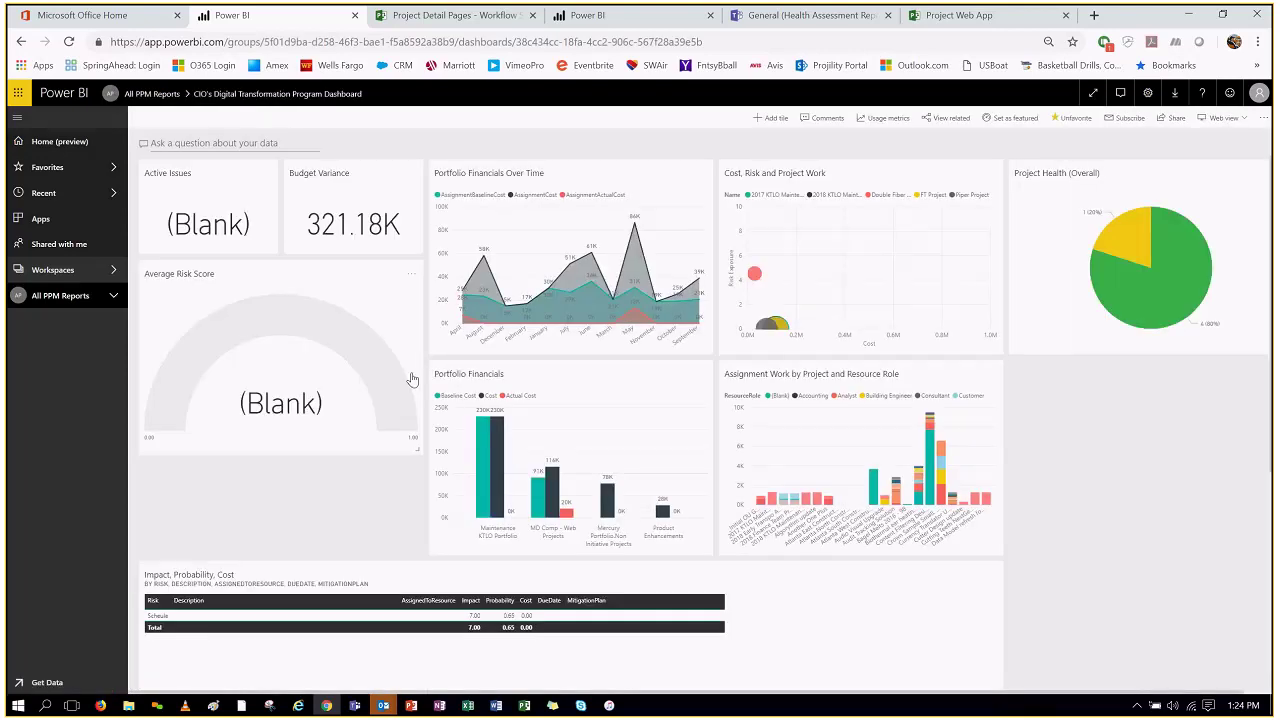
pyautogui.click(490, 187)
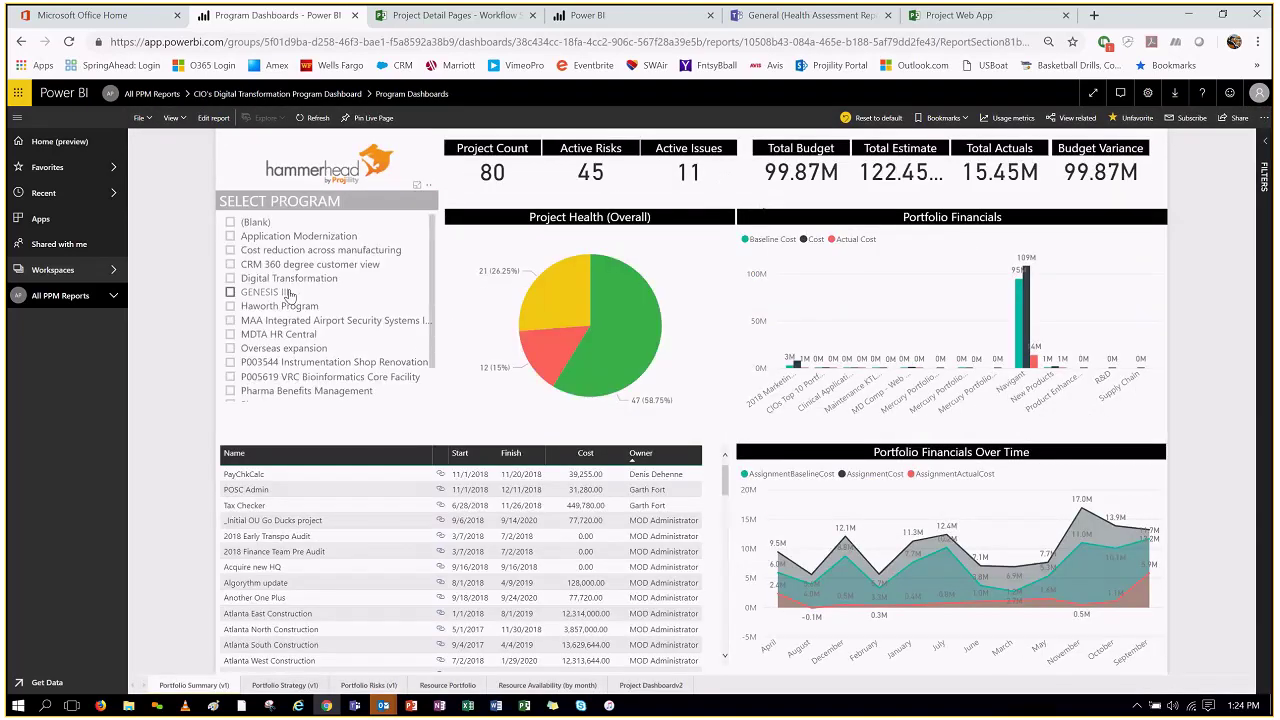
pyautogui.click(230, 278)
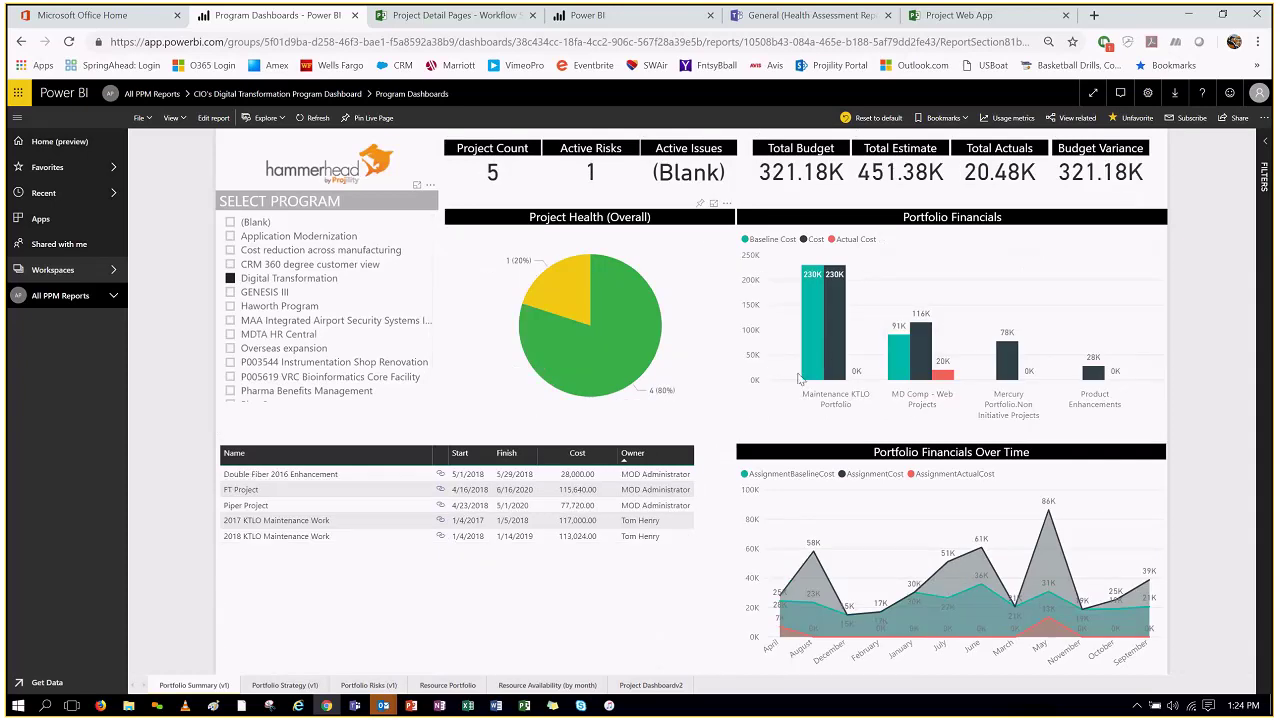
pyautogui.moveTo(834, 354)
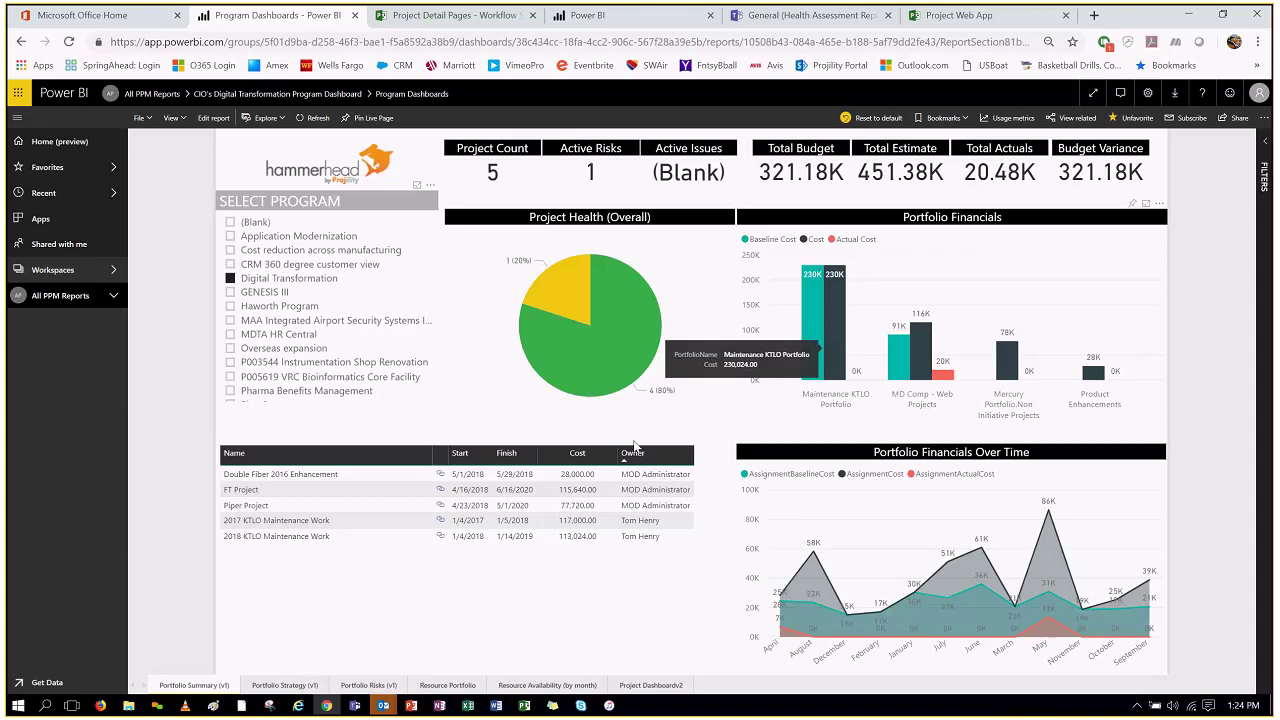
# - Review the Portfolio Risks, Portfolio Strategy and Resource Portfolio pages of the Program Dashboards report
pyautogui.click(349, 686)
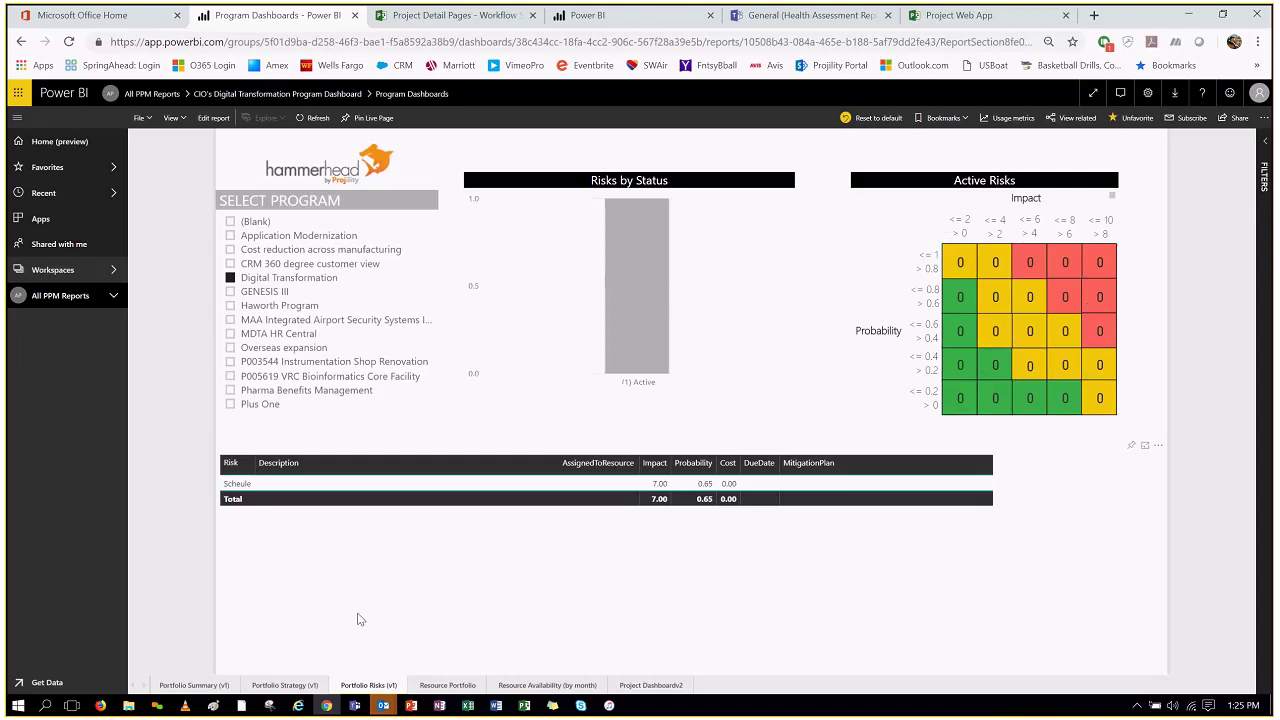
pyautogui.click(285, 686)
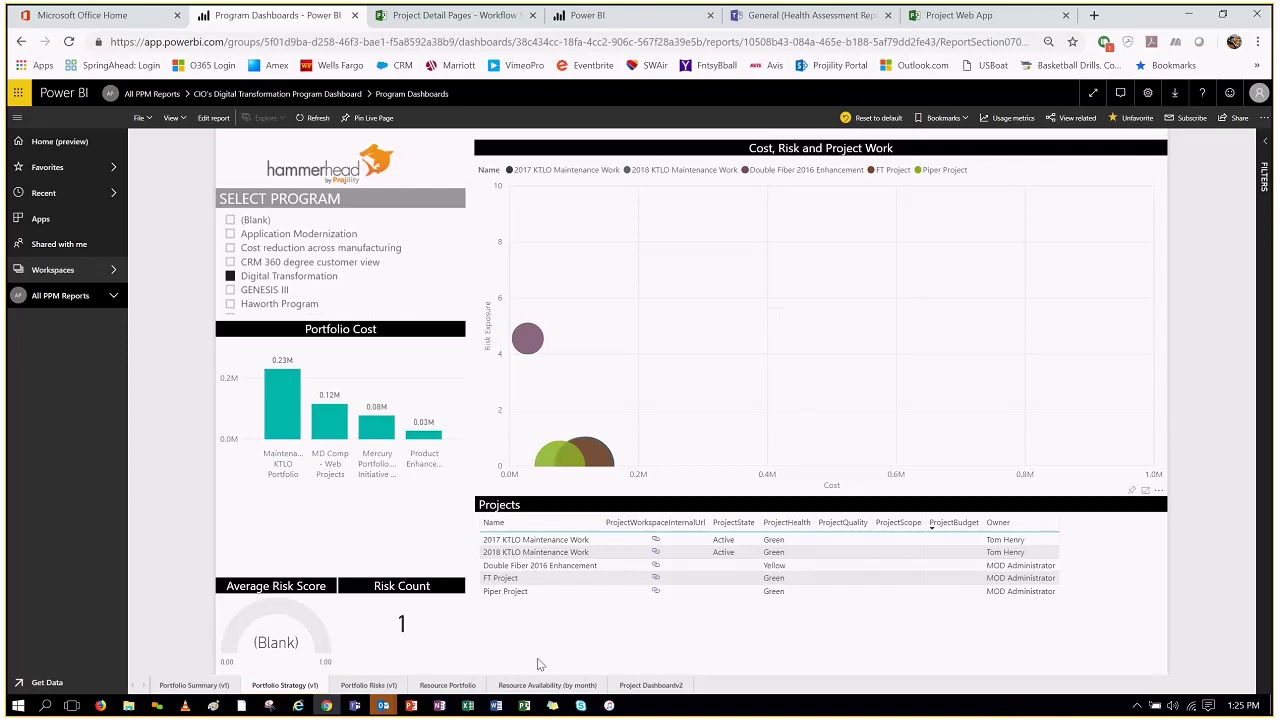
pyautogui.click(458, 688)
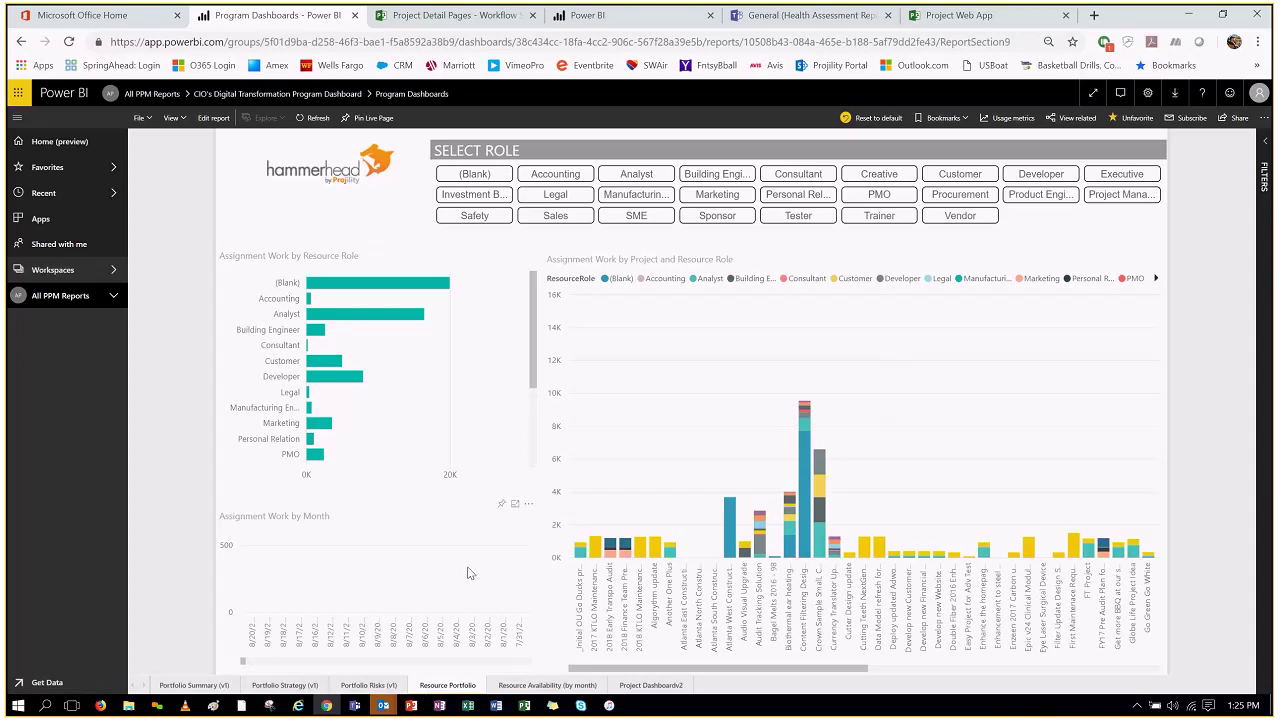
# - Open the Agile Portfolio Dashboards report from the favorites list
pyautogui.click(90, 143)
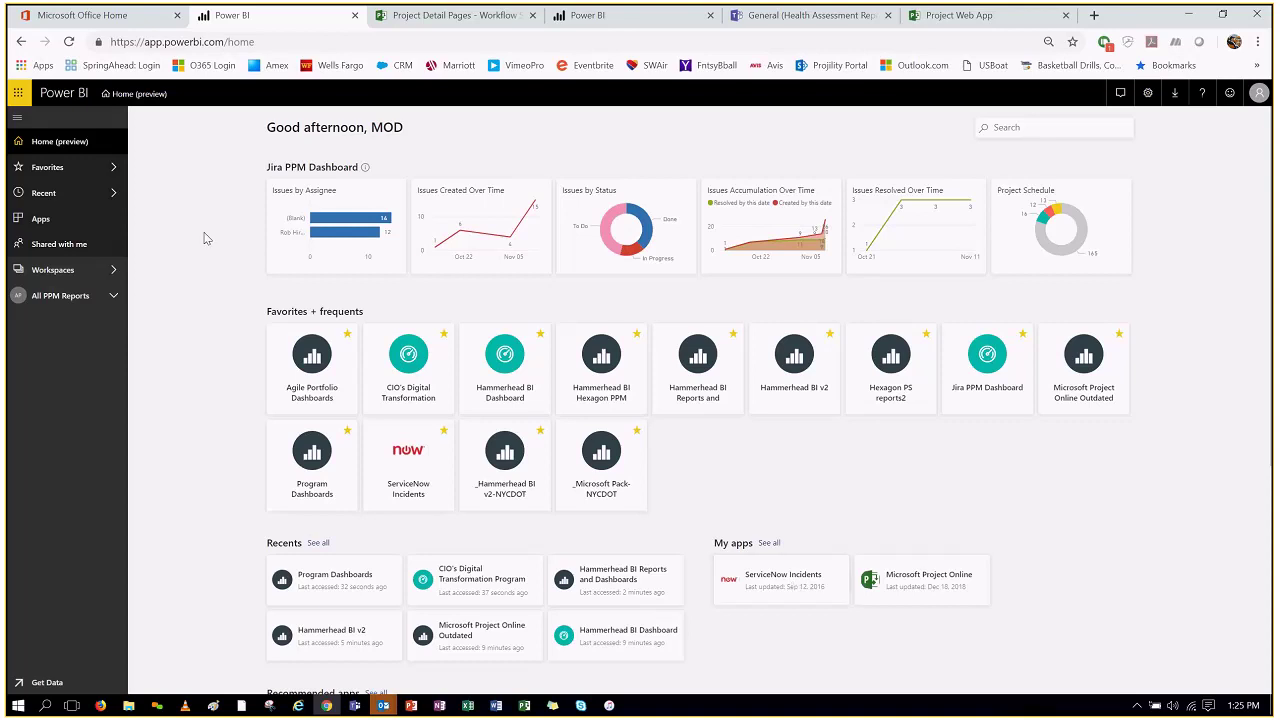
pyautogui.click(50, 170)
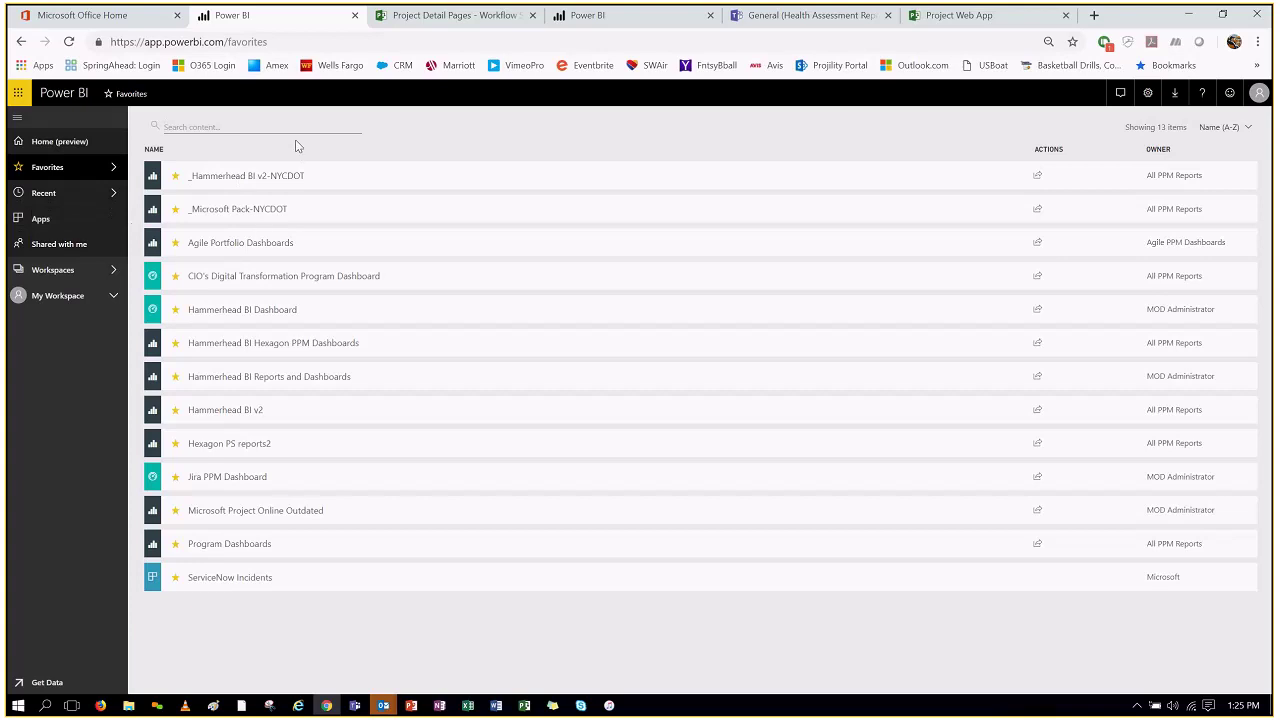
pyautogui.click(255, 243)
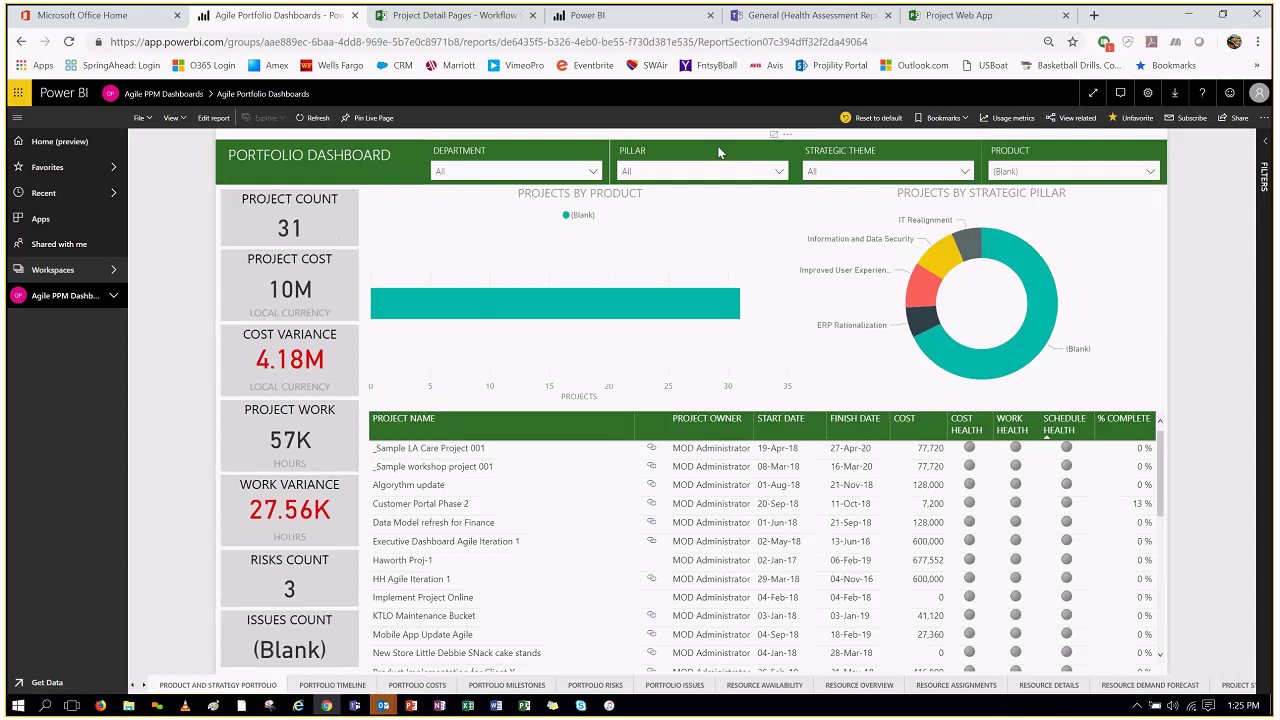
# - Try filtering to the Improved User Experience and Information and Data Security pillars and check the available strategic themes
pyautogui.click(781, 172)
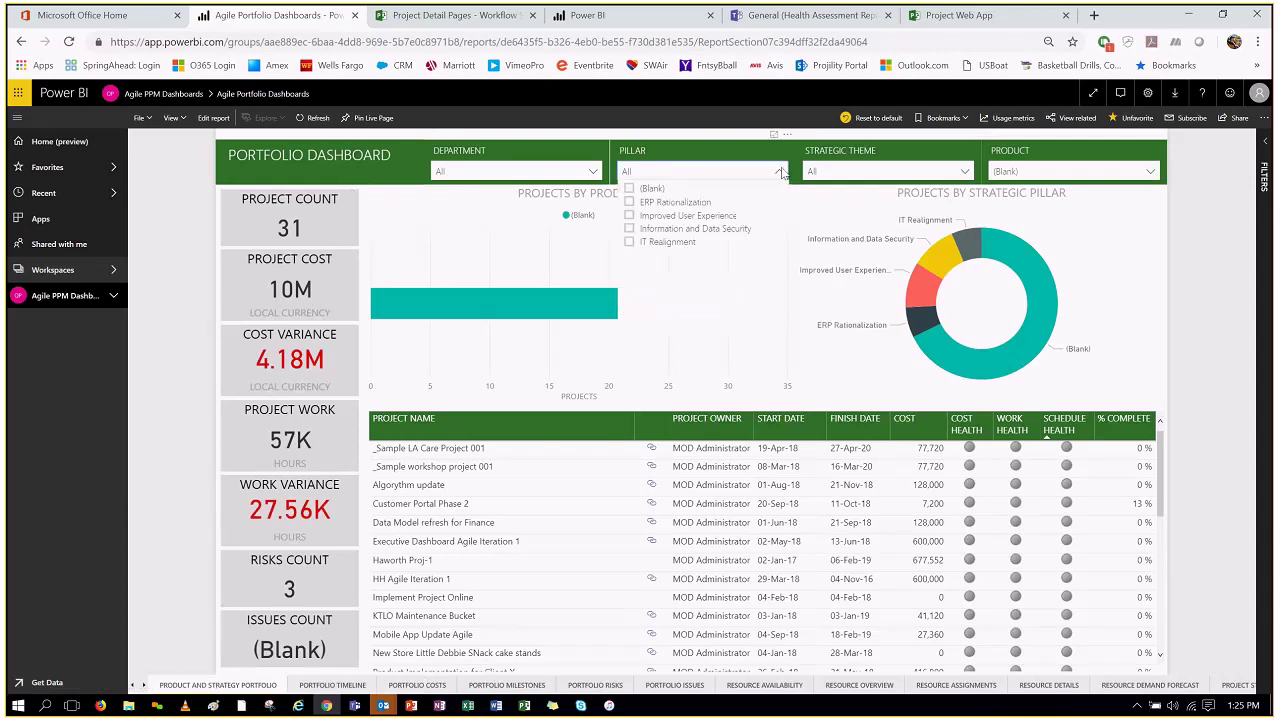
pyautogui.click(629, 216)
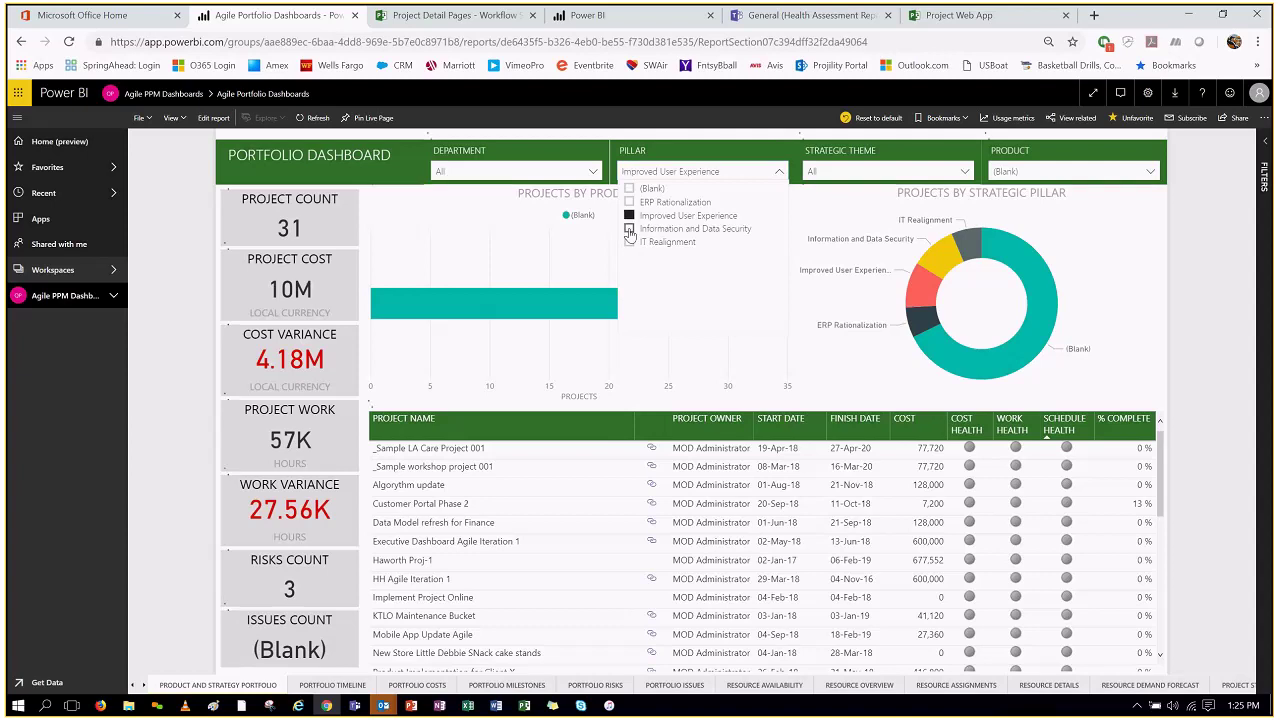
pyautogui.click(629, 229)
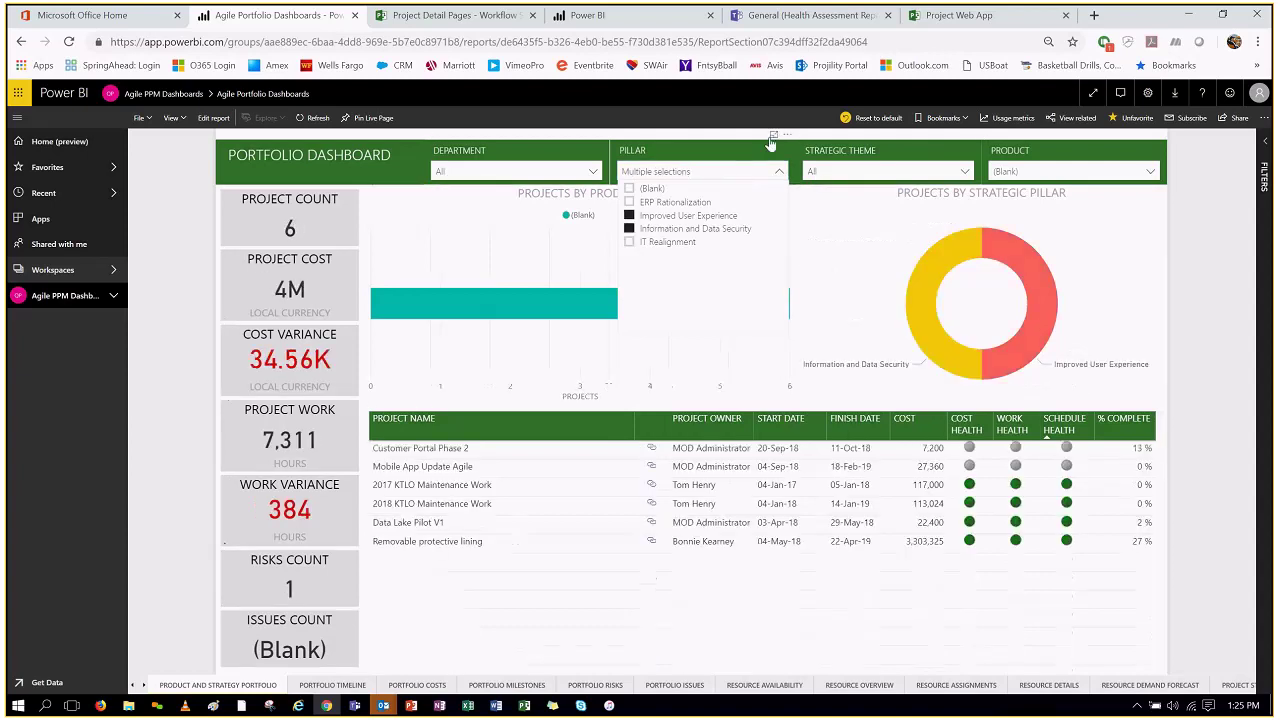
pyautogui.click(773, 136)
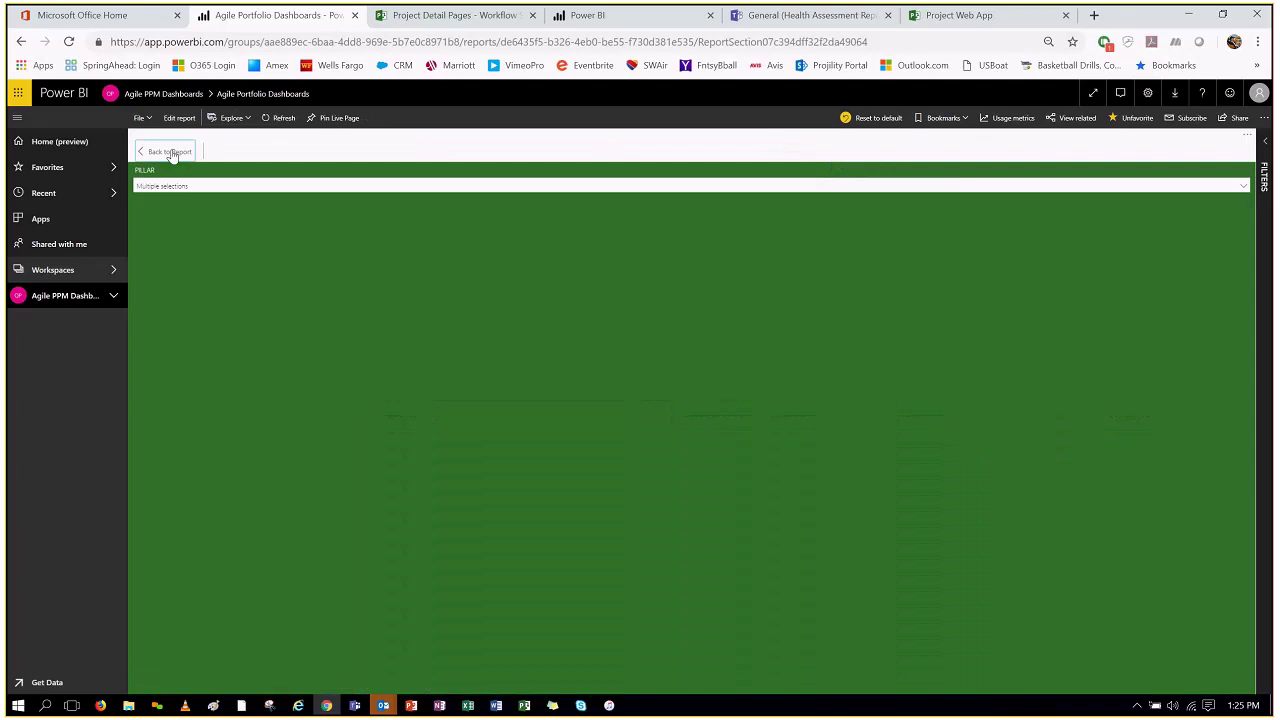
pyautogui.click(170, 152)
pyautogui.click(866, 173)
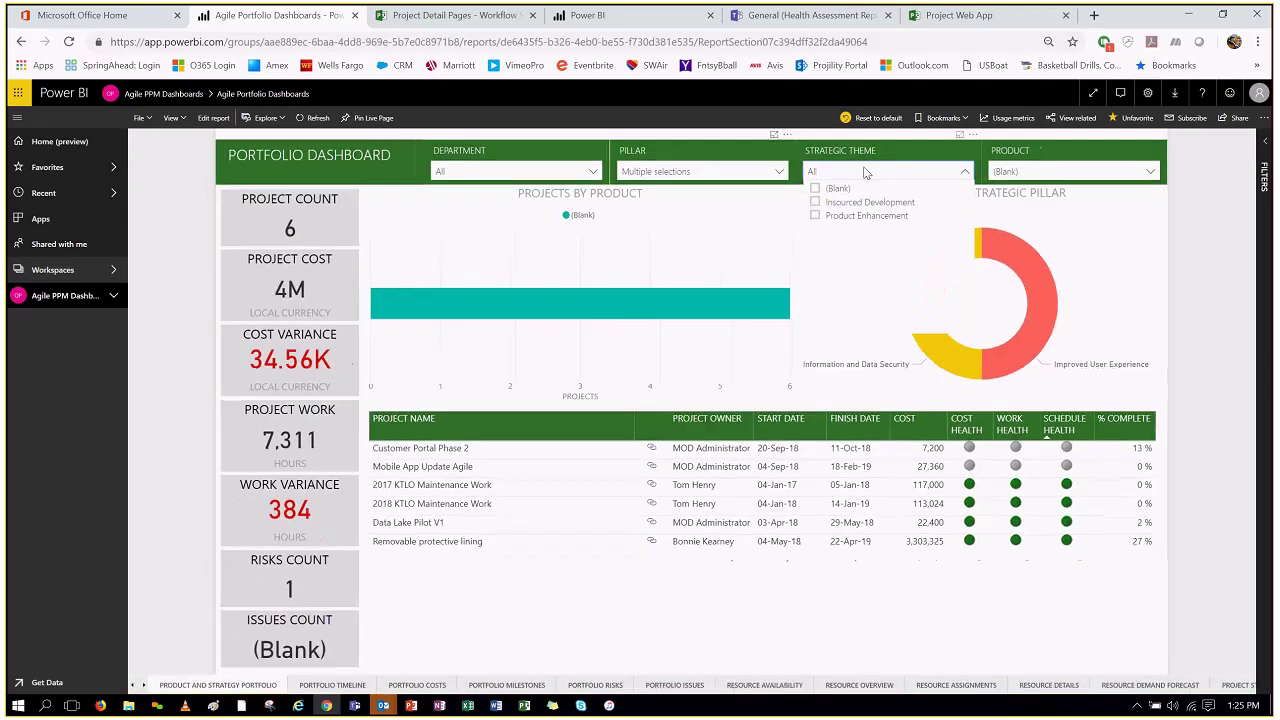
pyautogui.click(964, 172)
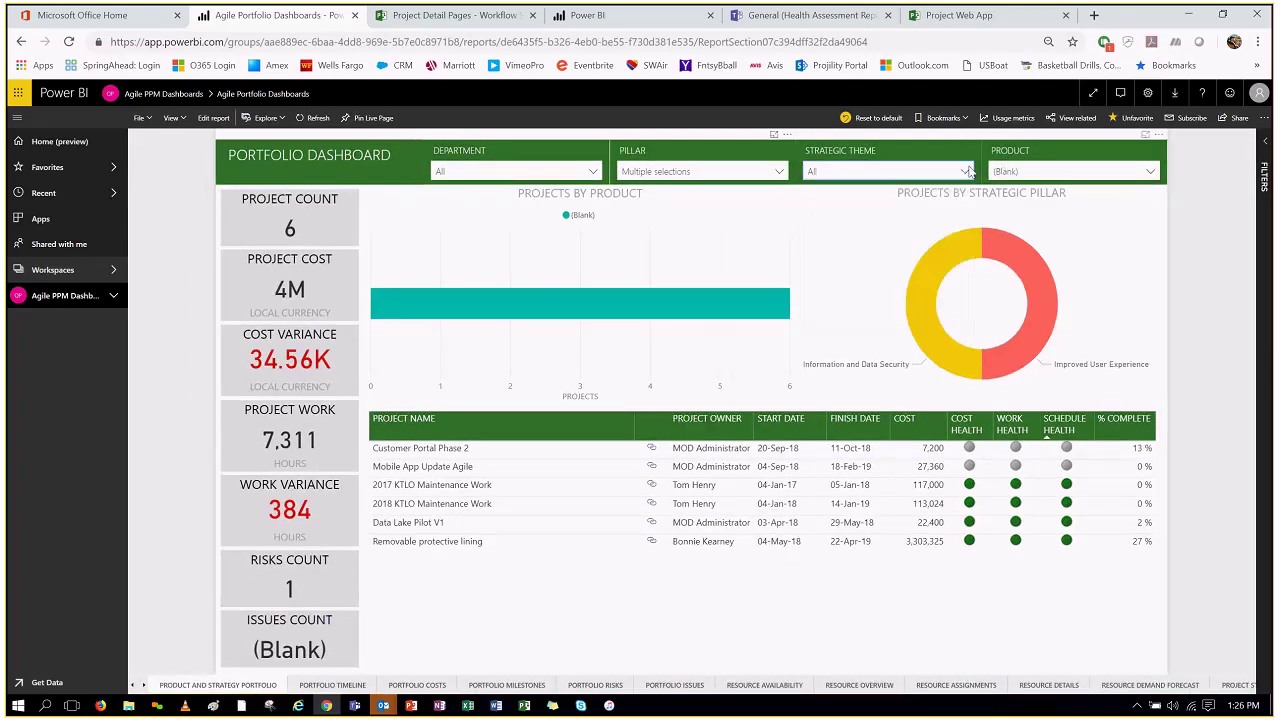
# - Clear the pillar selection and filter the portfolio dashboard to the product Smartshelf v1
pyautogui.click(640, 172)
pyautogui.click(630, 189)
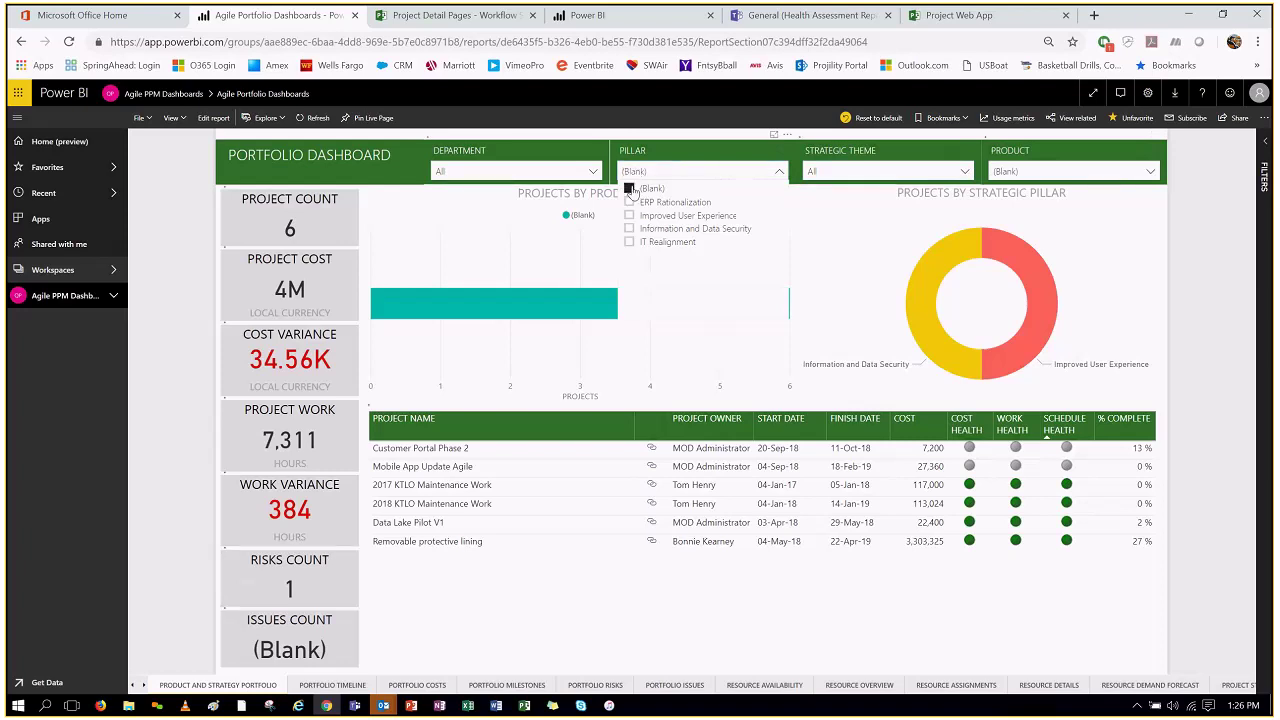
pyautogui.click(1054, 171)
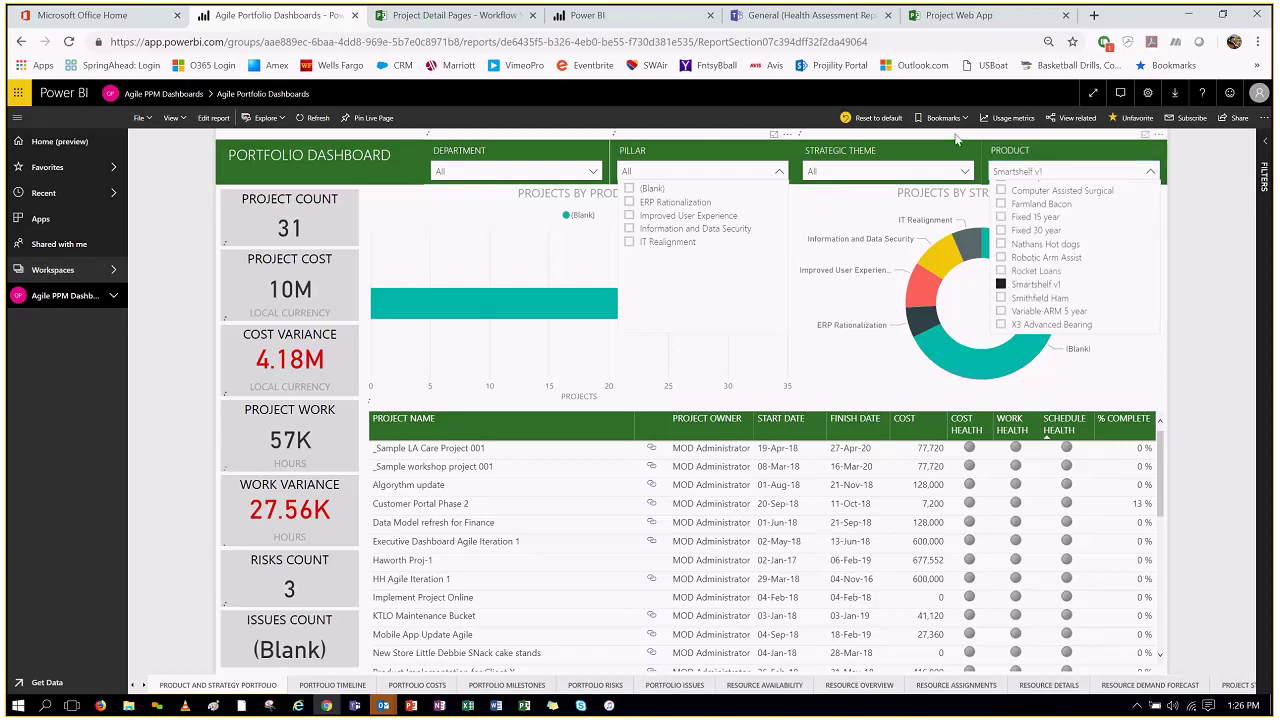
# - Filter to the product Smartshelf v1 and limit the Portfolio Timeline page to project start dates from Dec 2017 to Apr 2018
pyautogui.click(1002, 284)
pyautogui.click(944, 139)
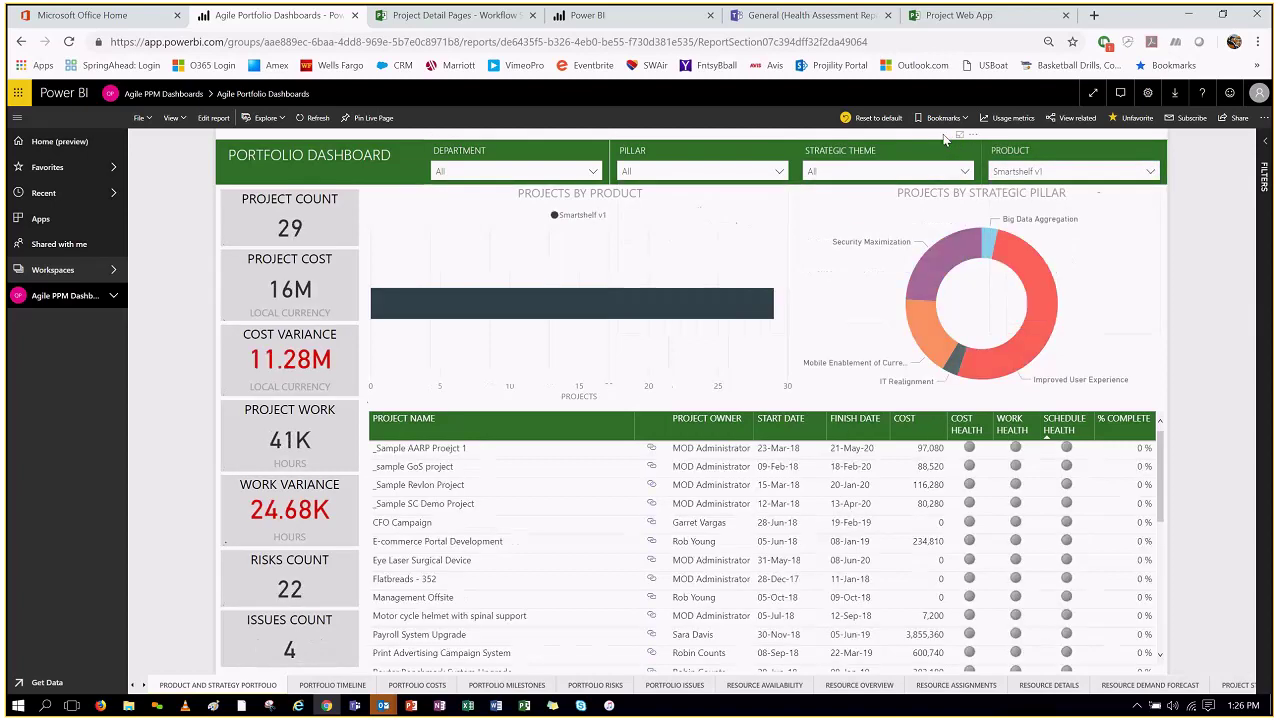
pyautogui.click(345, 685)
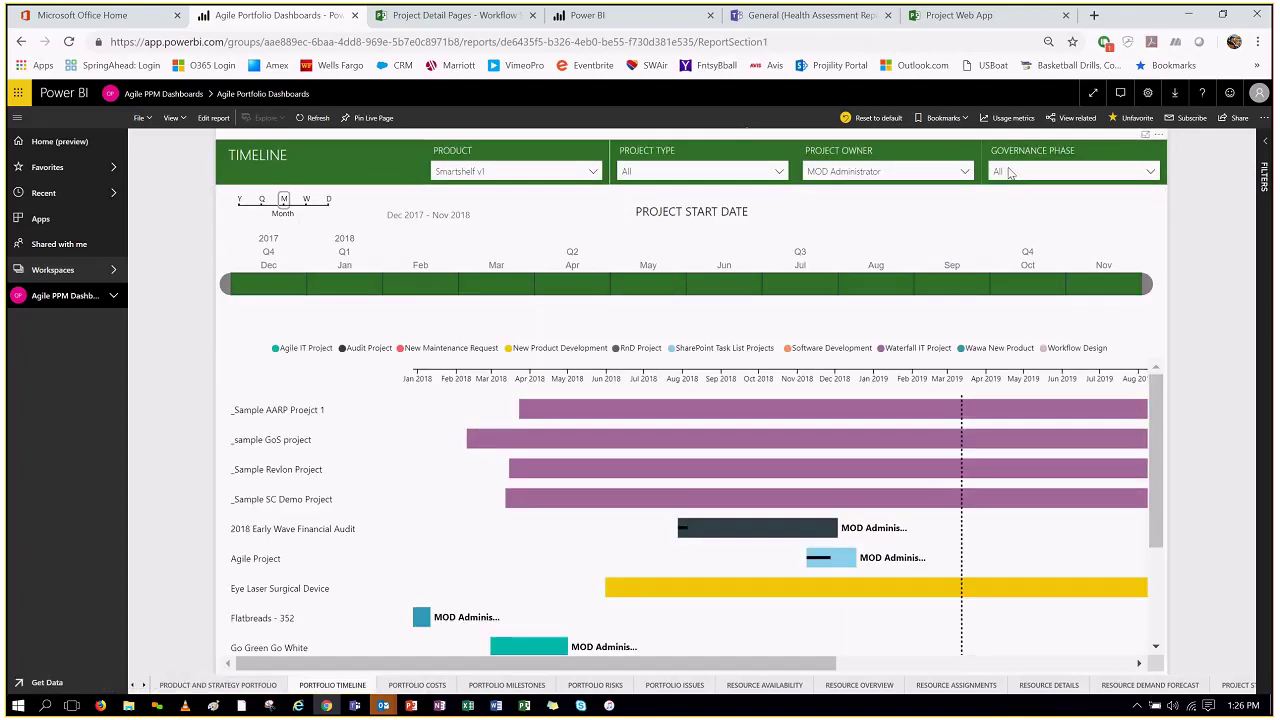
pyautogui.click(645, 171)
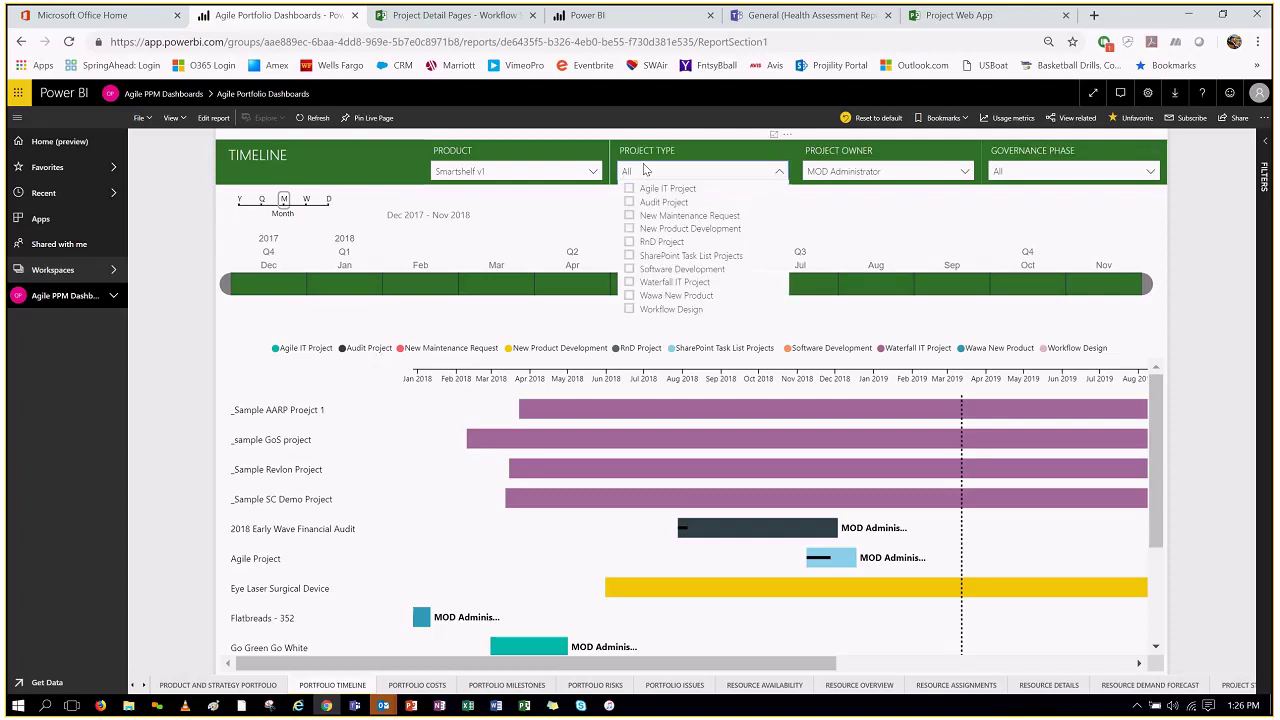
pyautogui.click(645, 171)
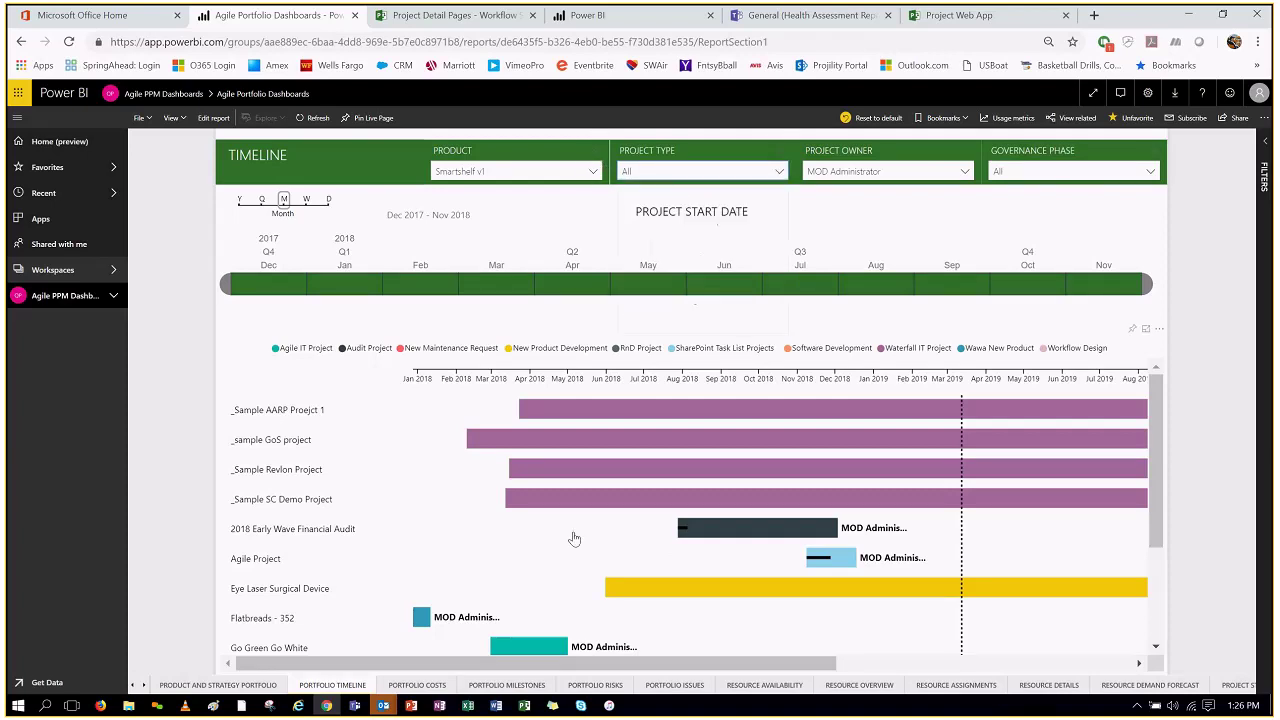
pyautogui.moveTo(634, 664)
pyautogui.mouseDown()
pyautogui.moveTo(918, 654)
pyautogui.moveTo(668, 648)
pyautogui.moveTo(628, 664)
pyautogui.mouseUp()
pyautogui.moveTo(1147, 285); pyautogui.dragTo(600, 291)
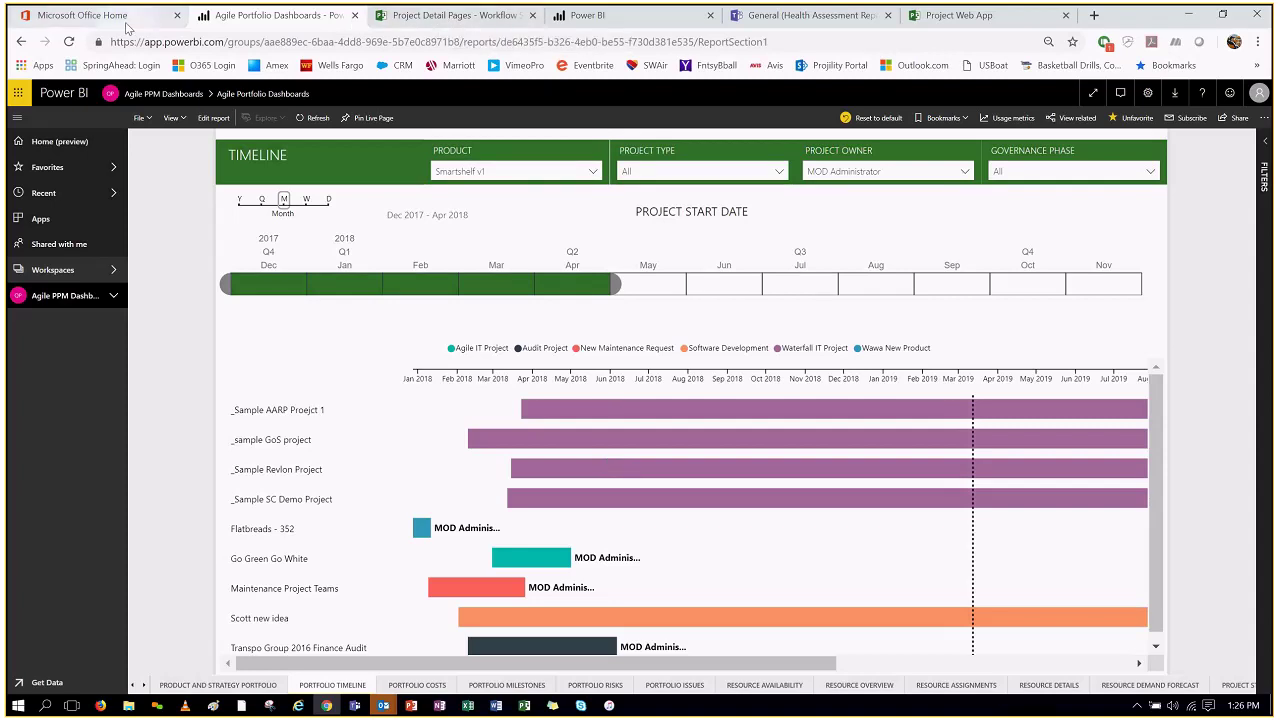
# - Switch to Project Web App, open the Hammerhead BI report and review its Resource Availability, Project Dashboard and ad hoc ROI and risk pages
pyautogui.click(958, 16)
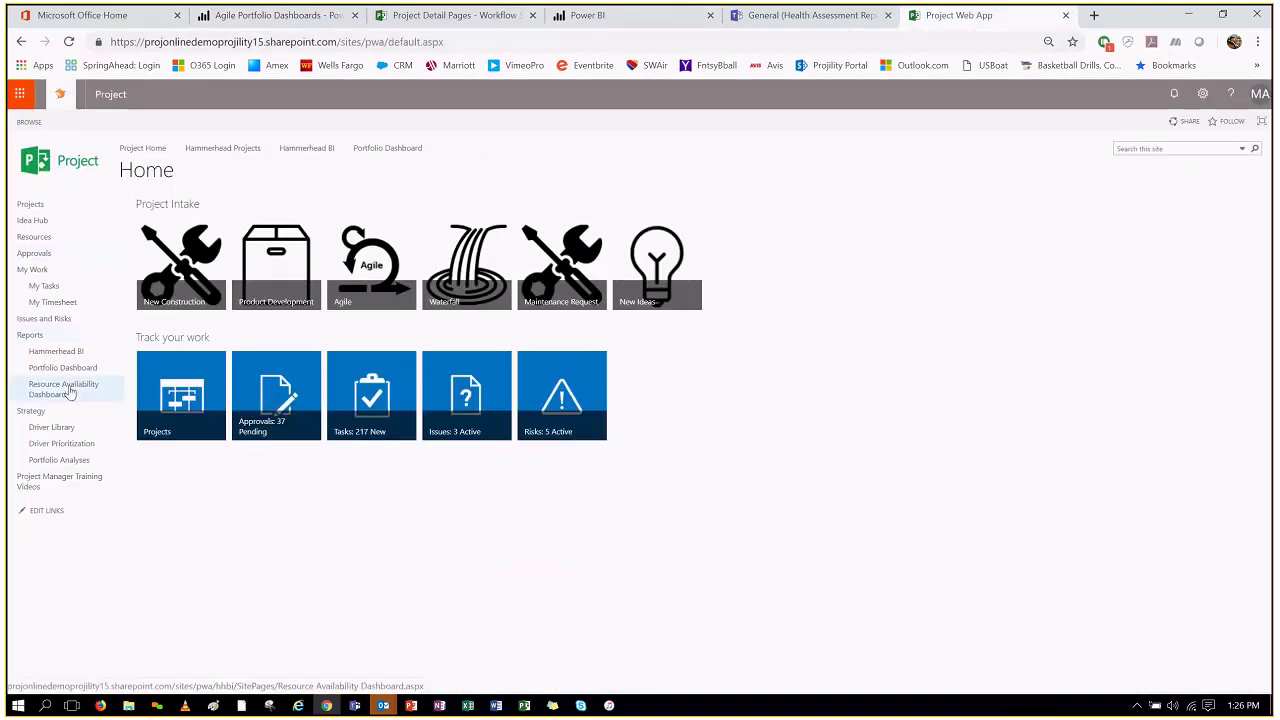
pyautogui.click(78, 351)
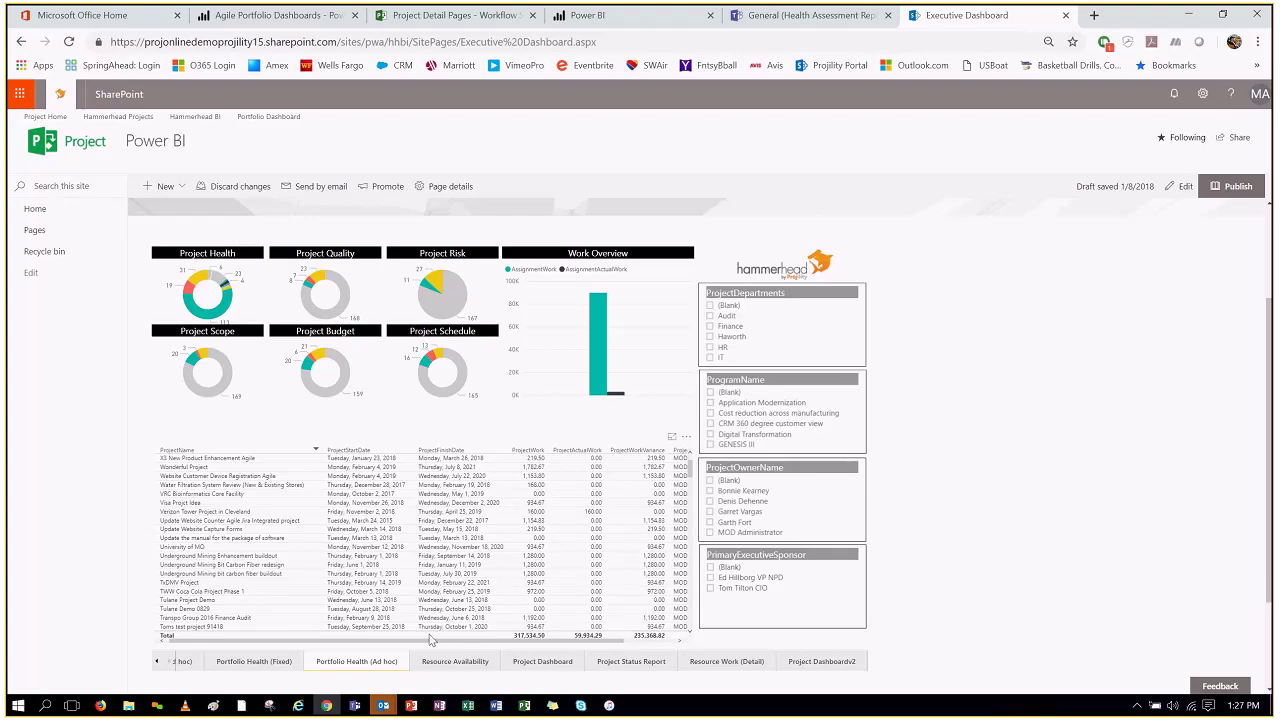
pyautogui.click(455, 662)
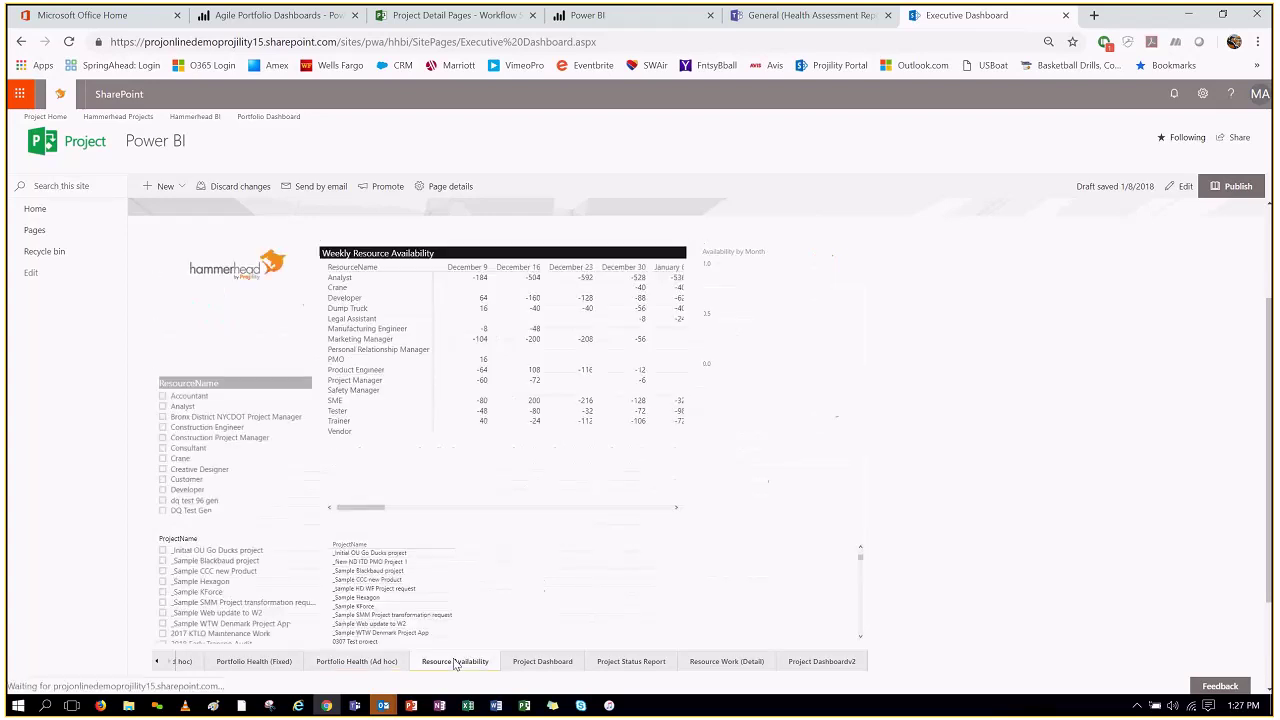
pyautogui.click(543, 664)
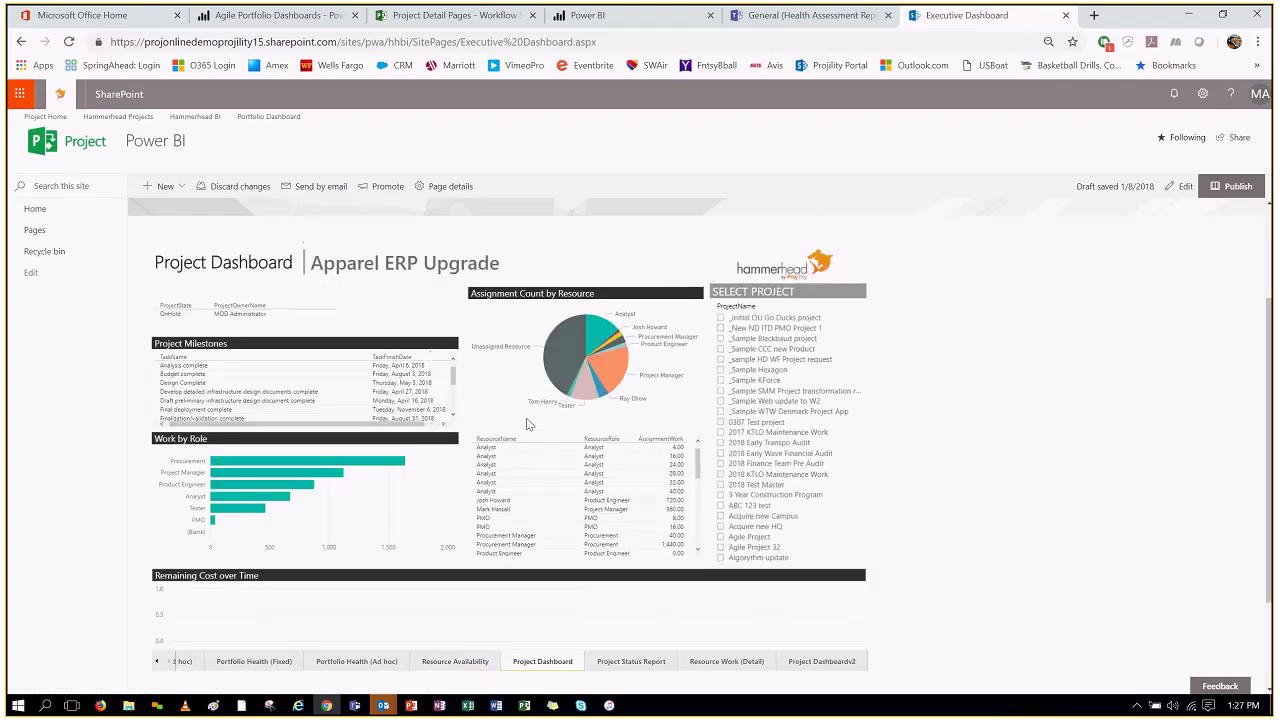
pyautogui.click(184, 661)
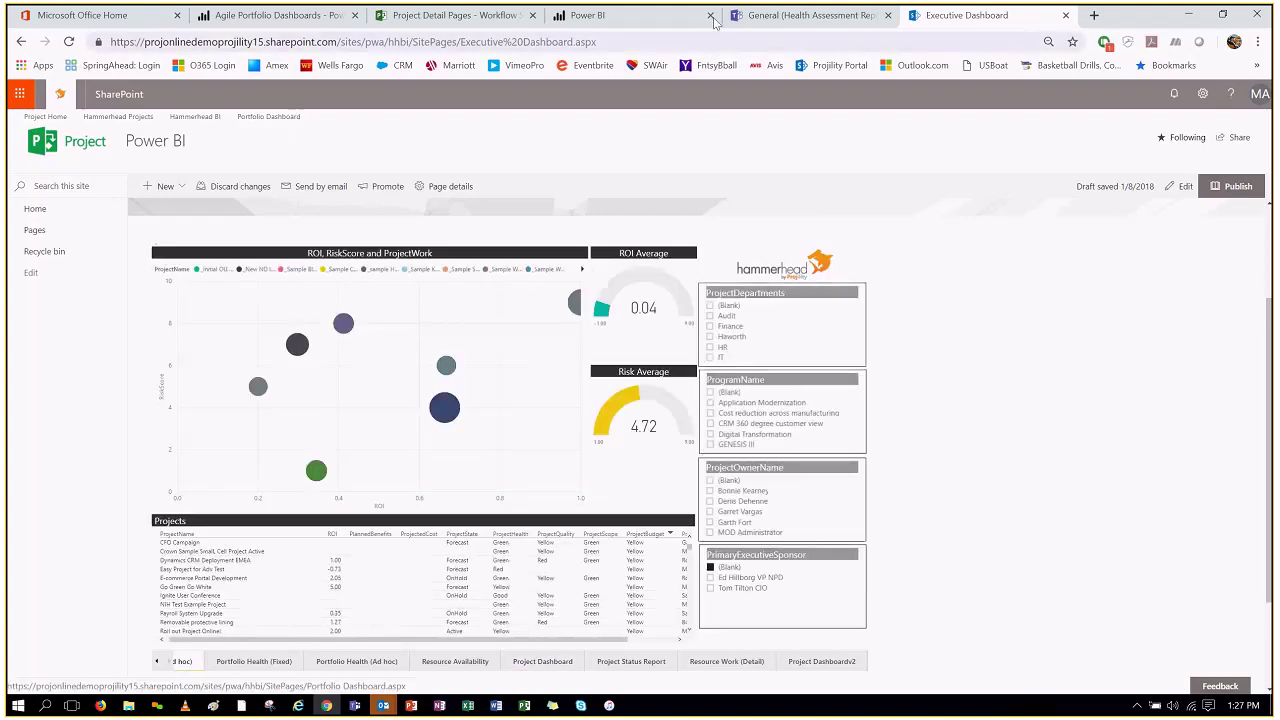
# - Switch to Microsoft Teams and view the Power BI portfolio dashboard in the Health Assessment Reporting Tool Team's General channel
pyautogui.click(803, 15)
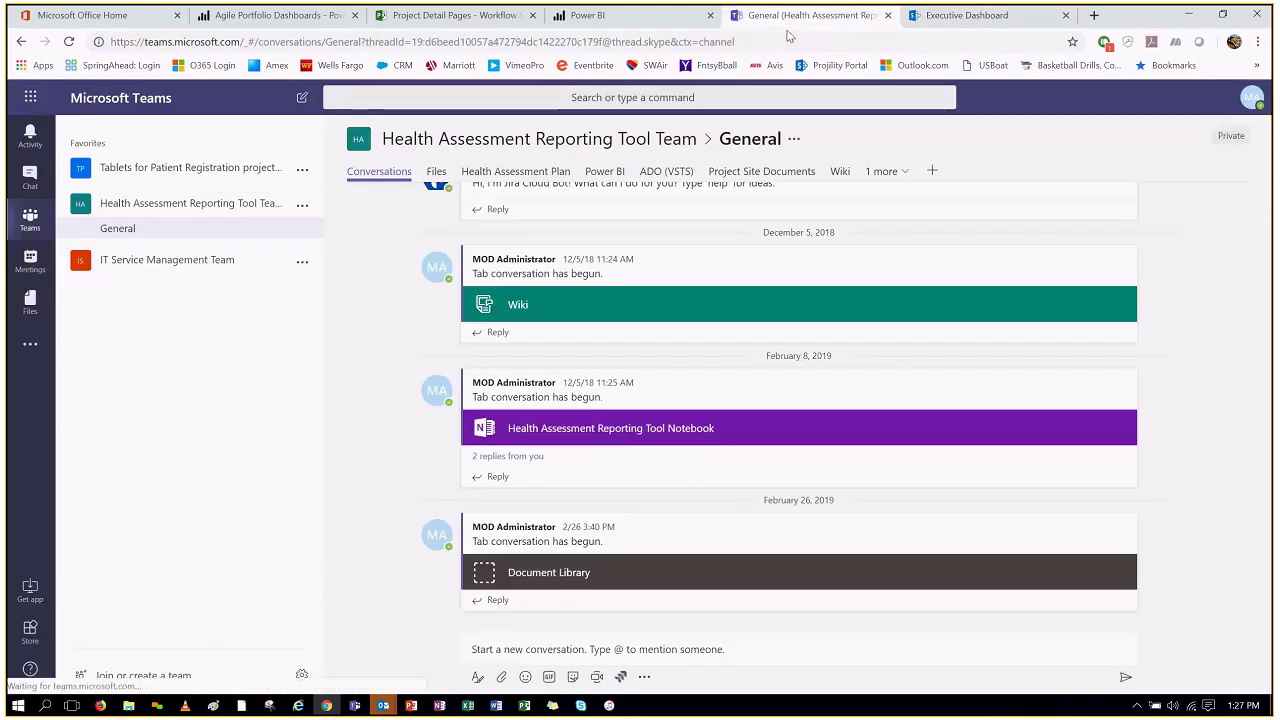
pyautogui.click(610, 173)
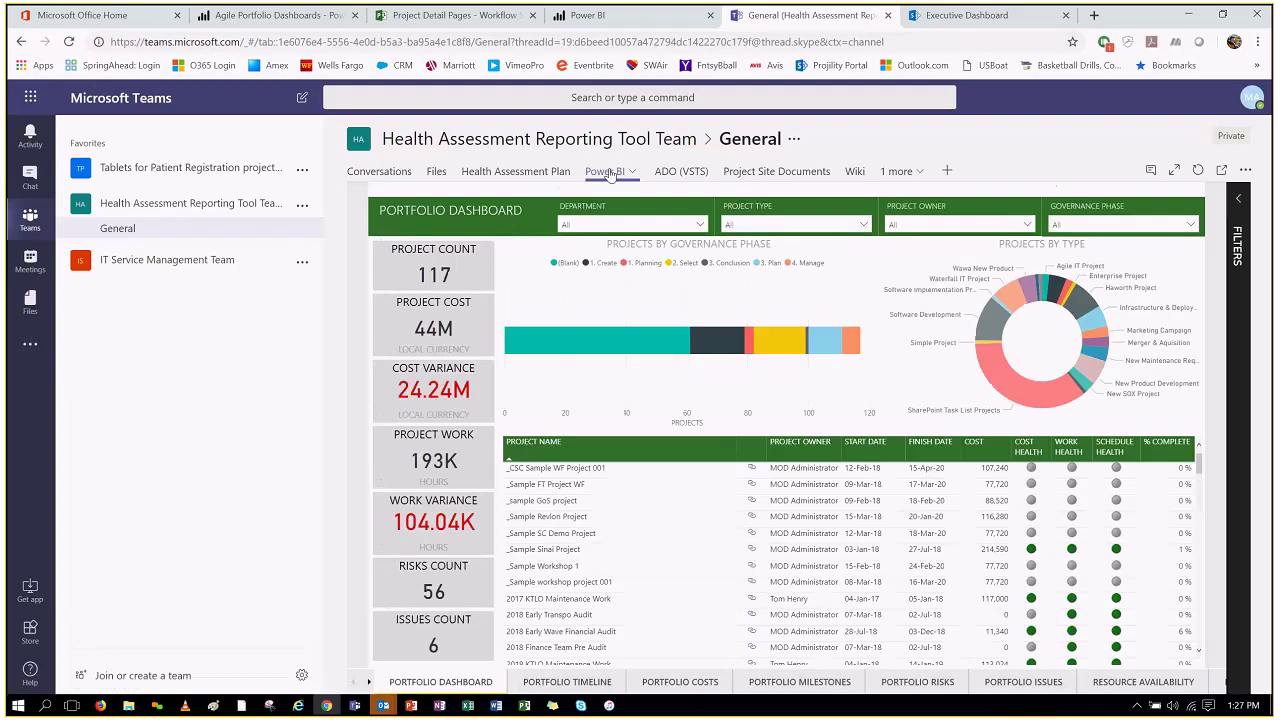
pyautogui.click(704, 222)
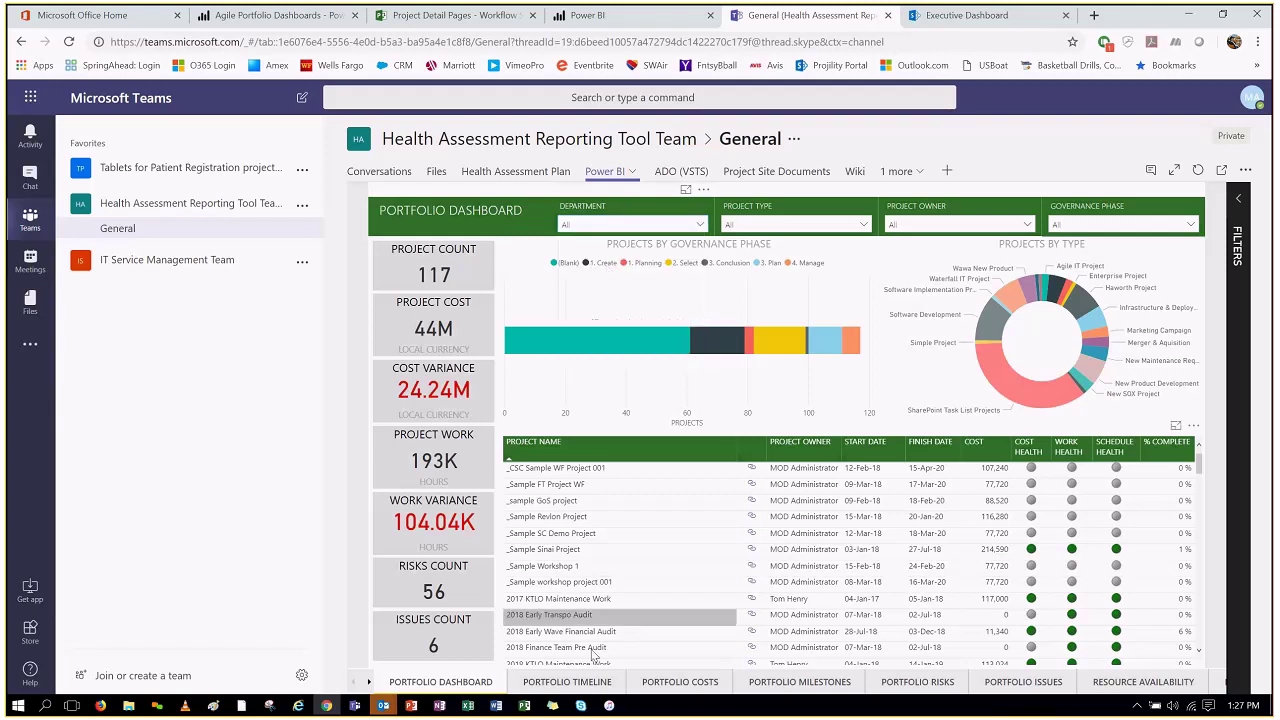
# - Limit the embedded report's Portfolio Timeline page to project start dates from Aug 2016 to Nov 2018 and check a project bar's details
pyautogui.click(567, 682)
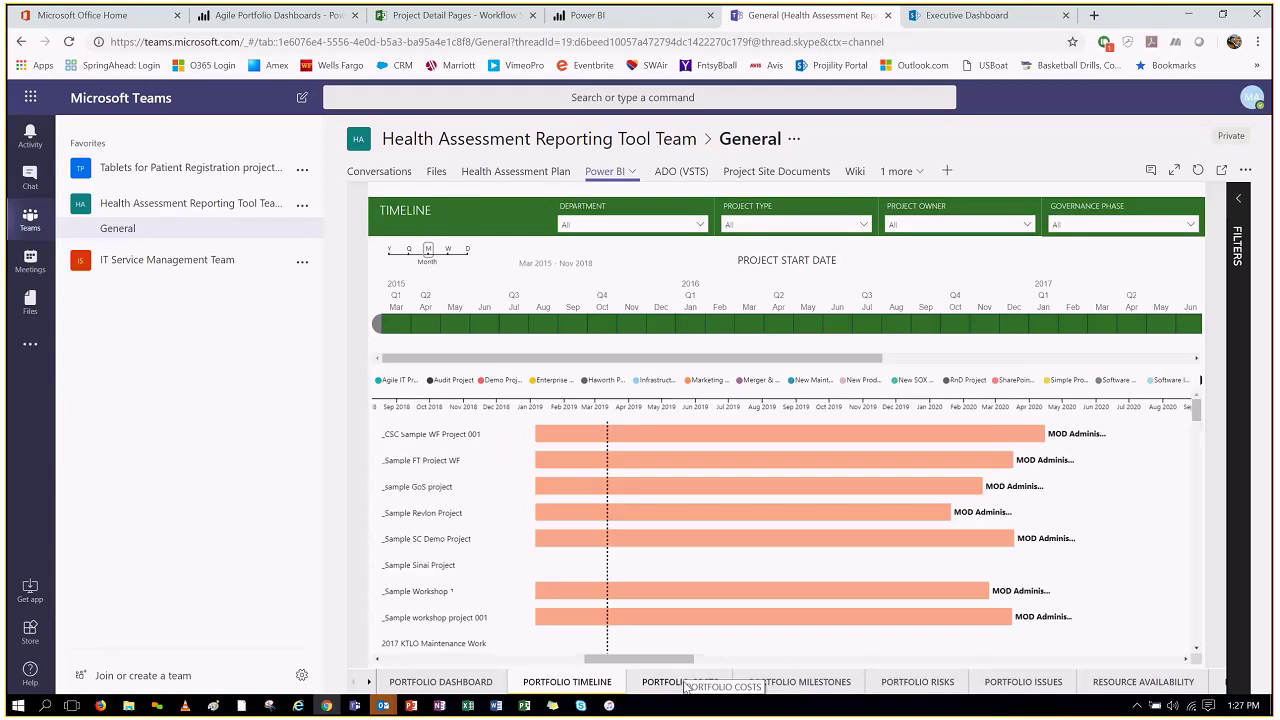
pyautogui.moveTo(384, 324); pyautogui.dragTo(733, 324)
pyautogui.moveTo(833, 370); pyautogui.dragTo(888, 367)
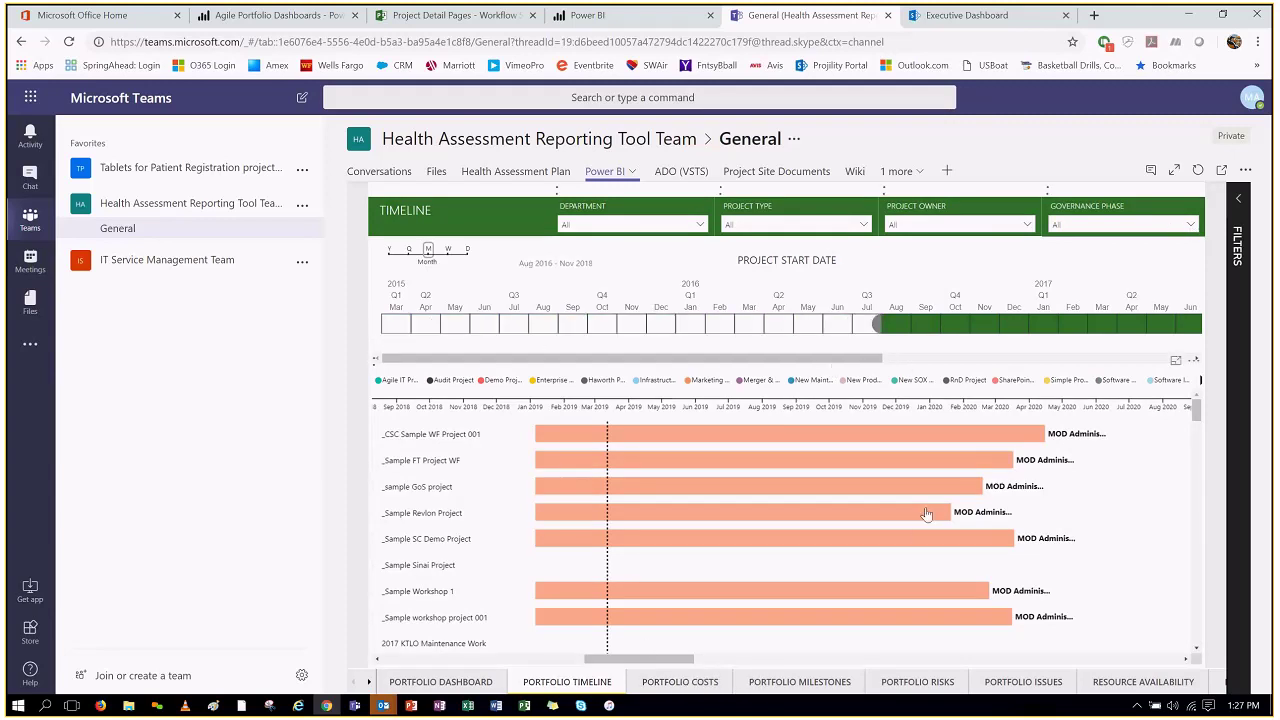
pyautogui.moveTo(927, 514)
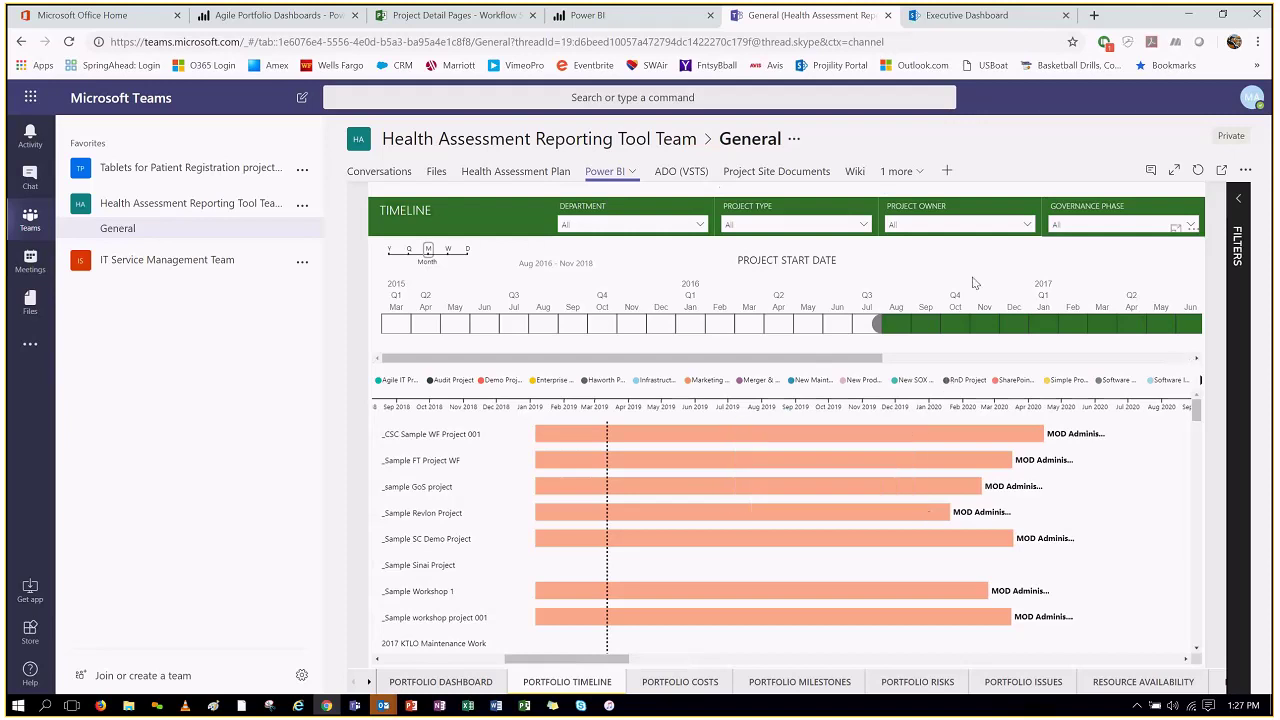
pyautogui.moveTo(836, 438)
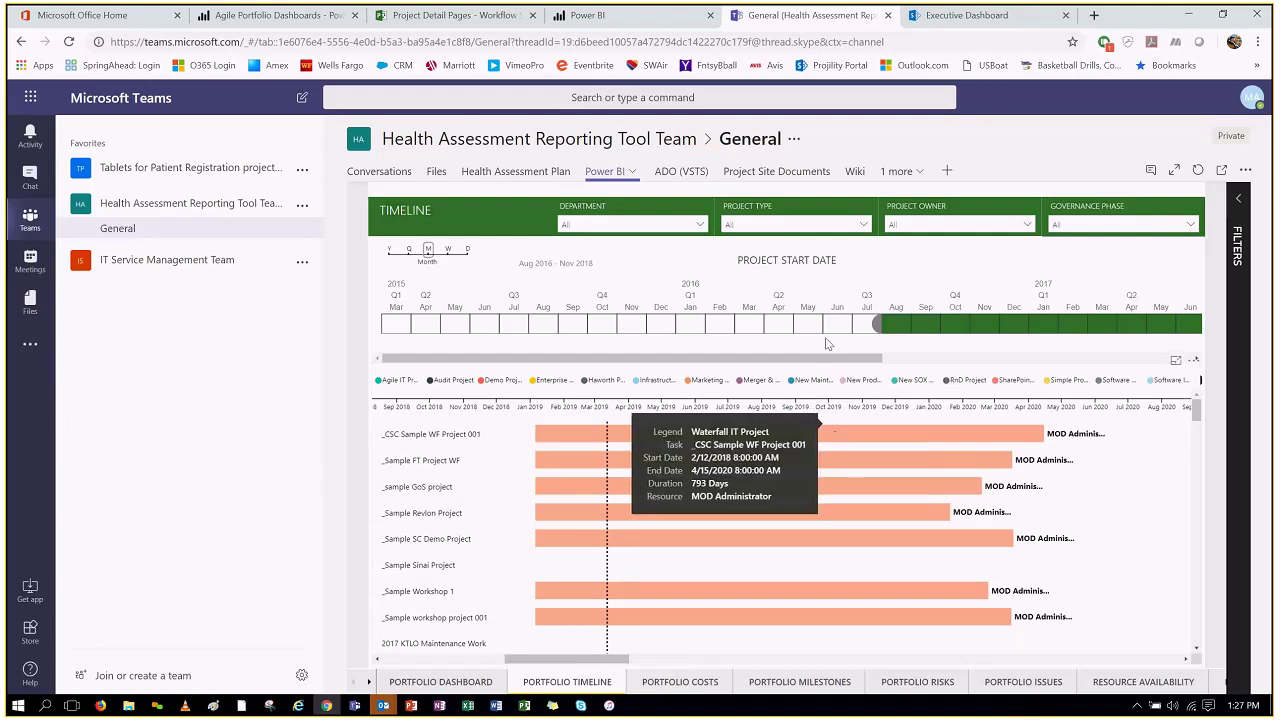
# - Open Outlook from Microsoft Office Home and review today's Power BI email "Subscription for Microsoft Project Online"
pyautogui.click(140, 18)
pyautogui.click(324, 183)
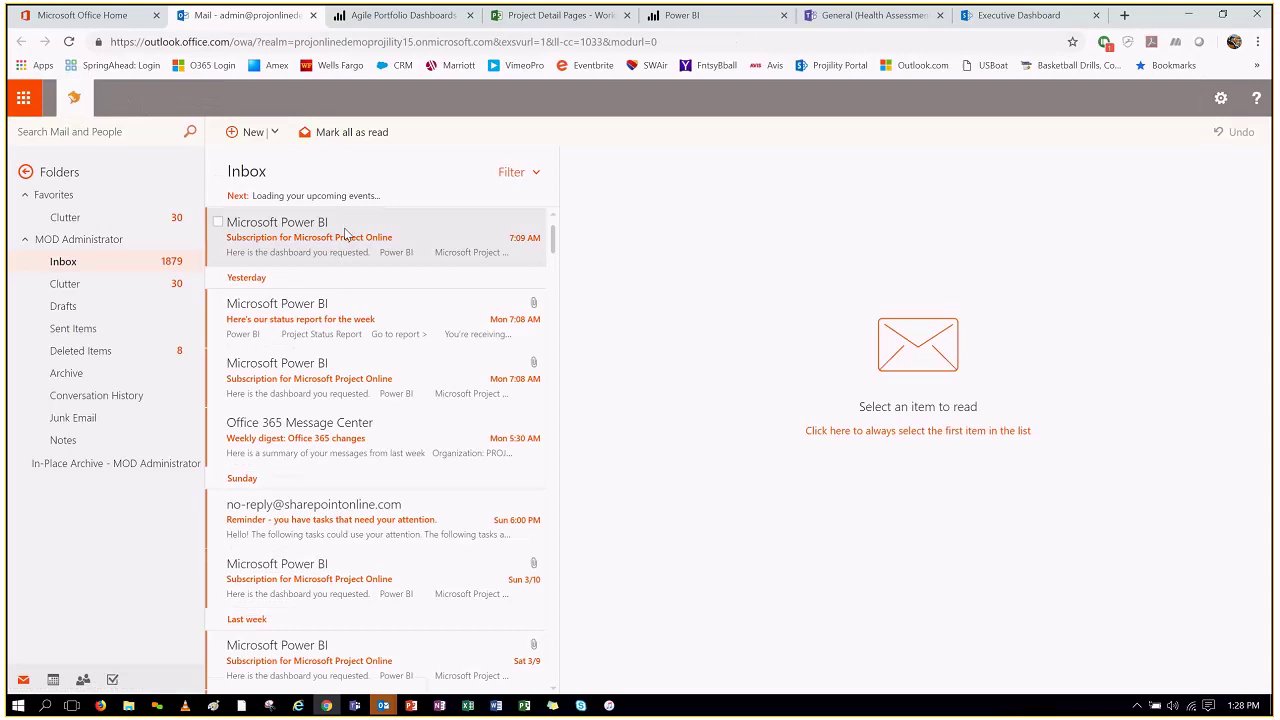
pyautogui.click(345, 234)
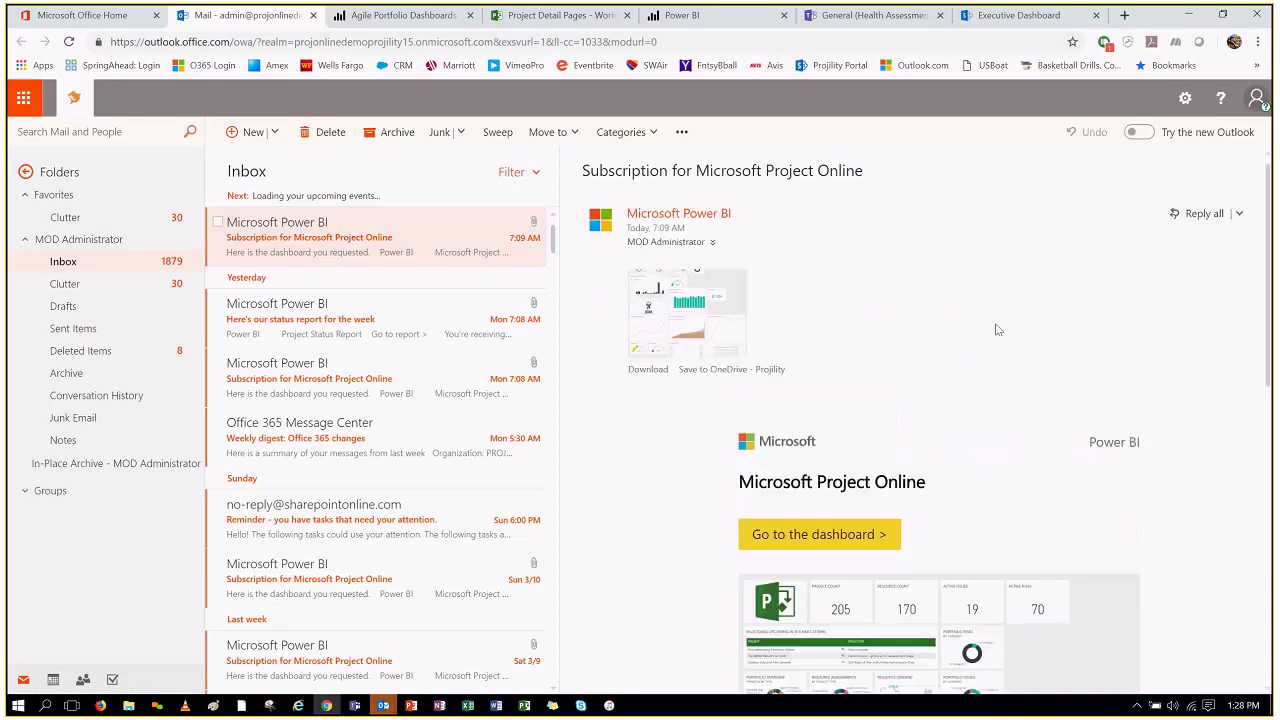
pyautogui.scroll(-3, 1032, 353)
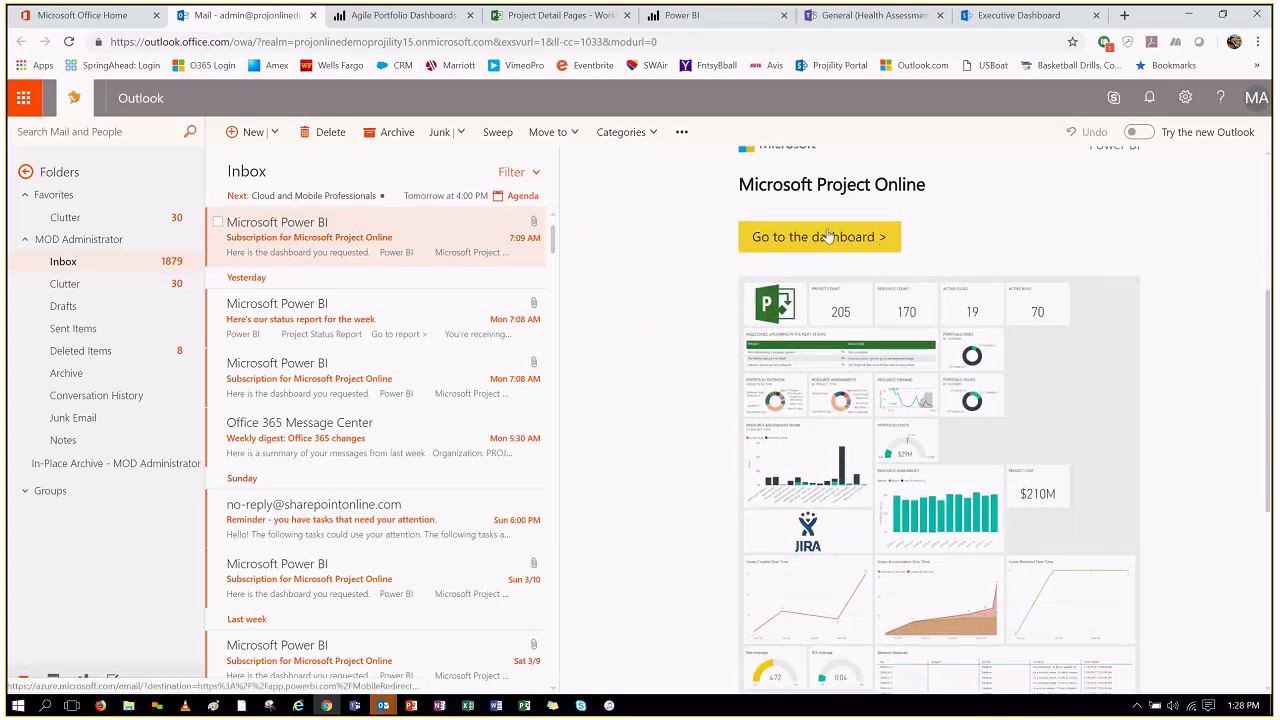
# - Review the Power BI email "Here's our status report for the week" and its Project Status Report preview
pyautogui.click(321, 326)
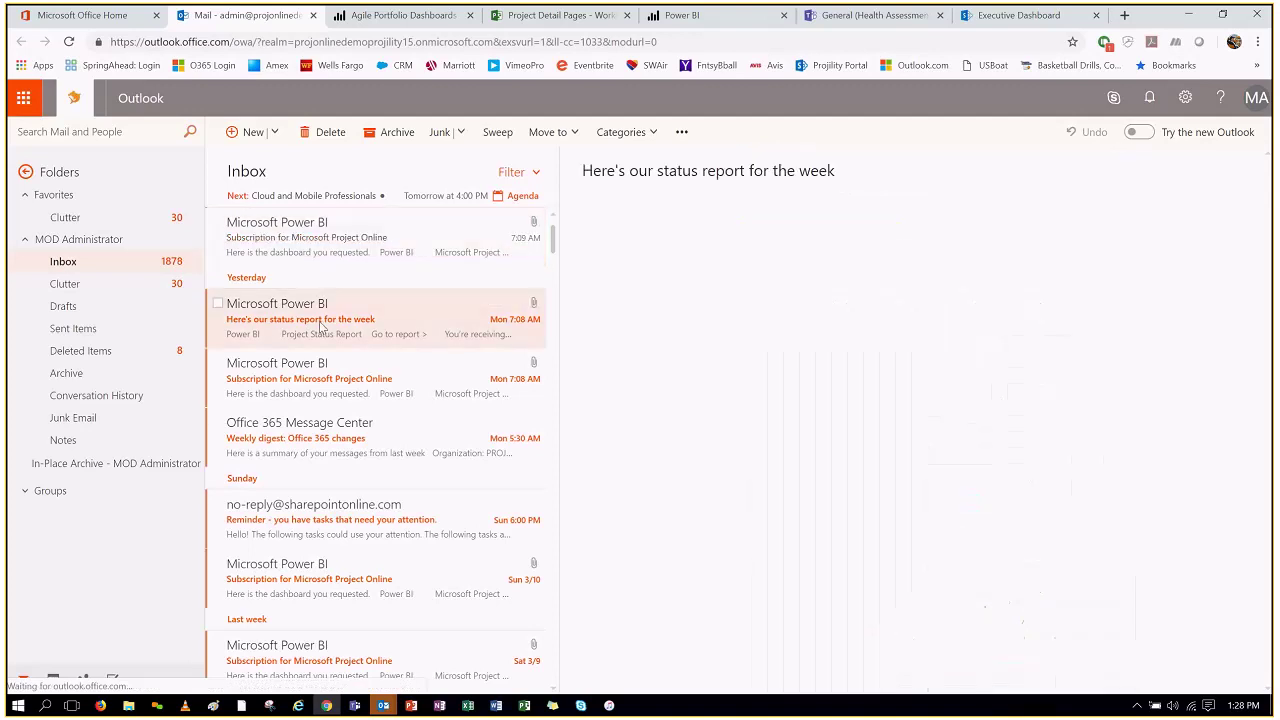
pyautogui.scroll(-2, 860, 380)
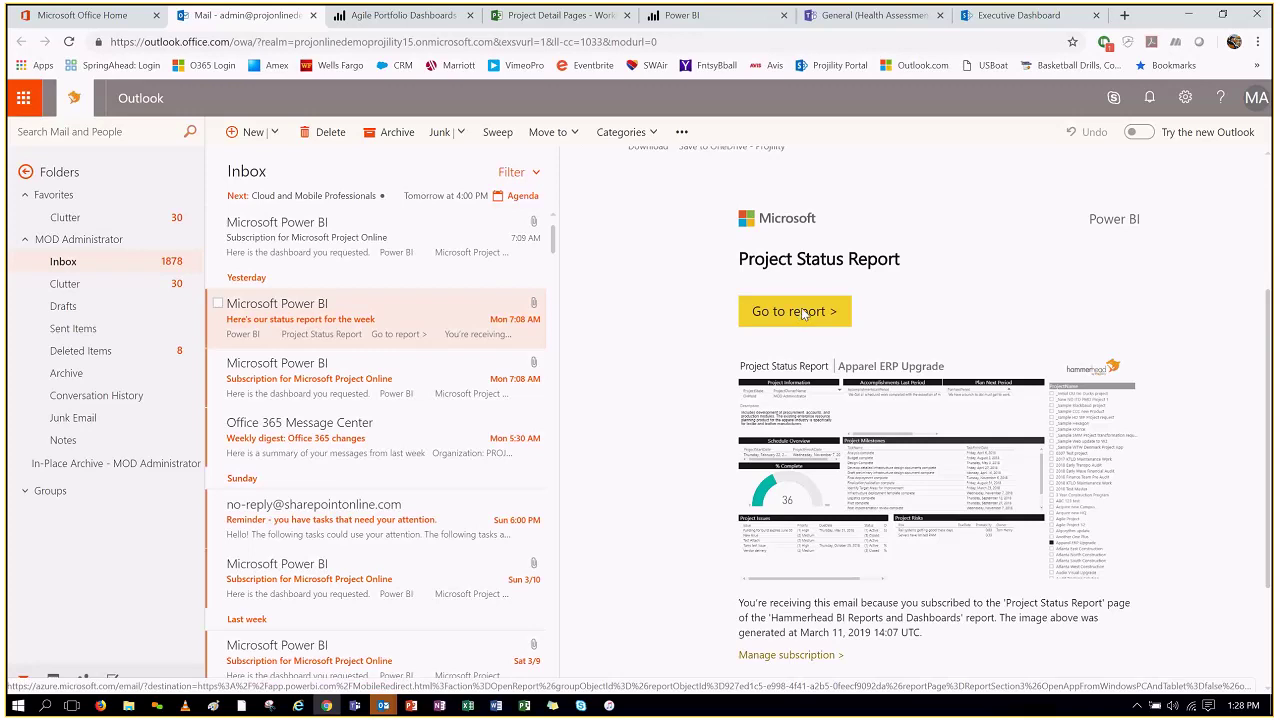
pyautogui.scroll(-2, 802, 318)
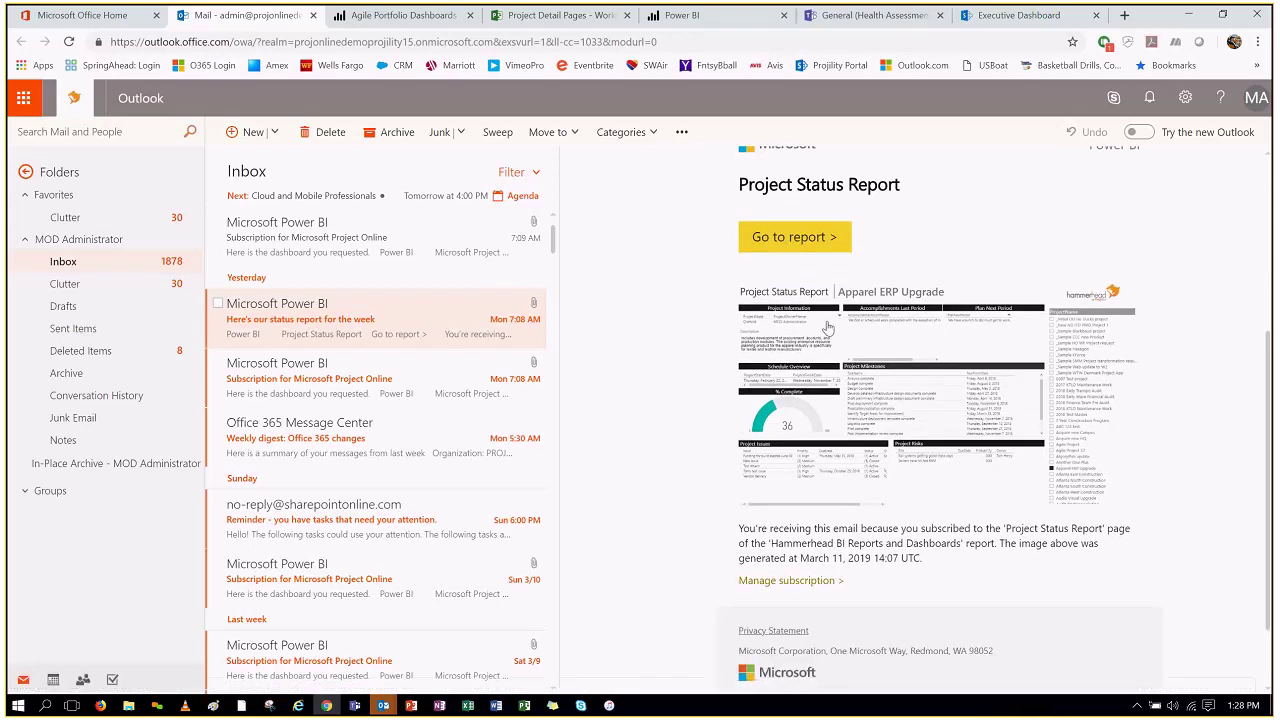
pyautogui.scroll(5, 818, 327)
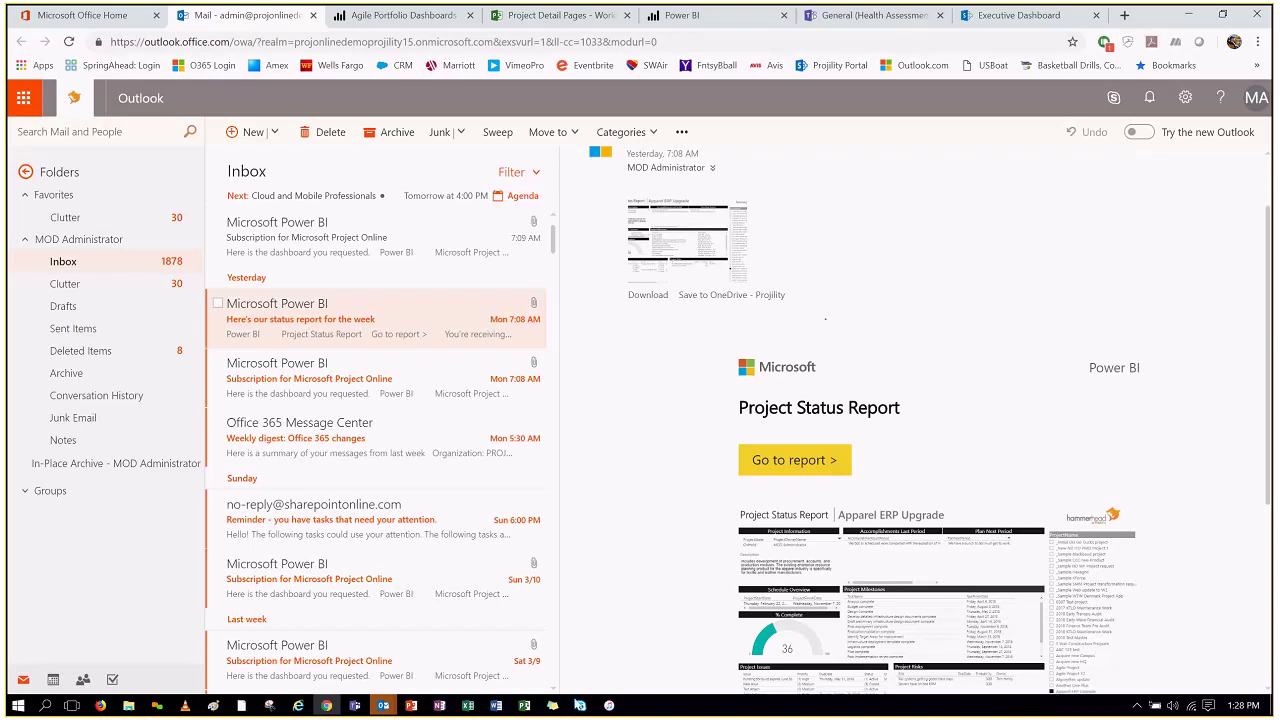
# - Switch to the PowerPoint webinar deck, start the slide show and advance to the first bullet of the good practices for reporting slide
pyautogui.moveTo(411, 705)
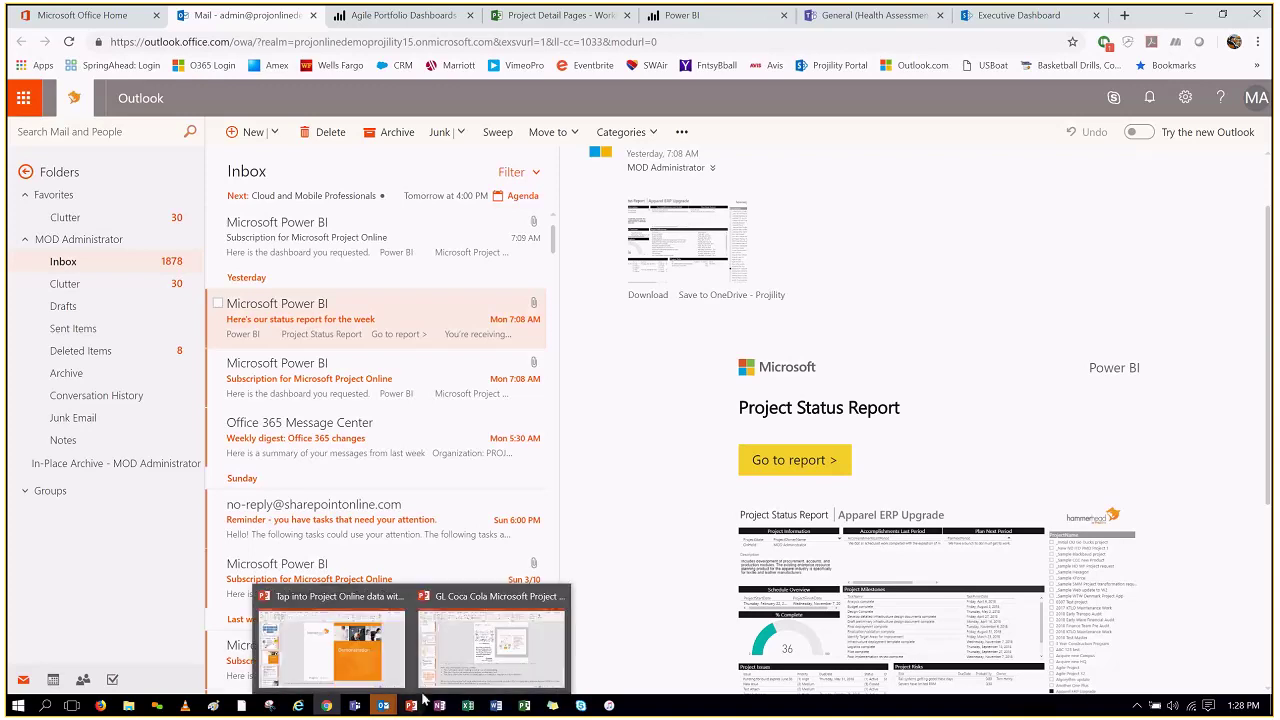
pyautogui.click(381, 657)
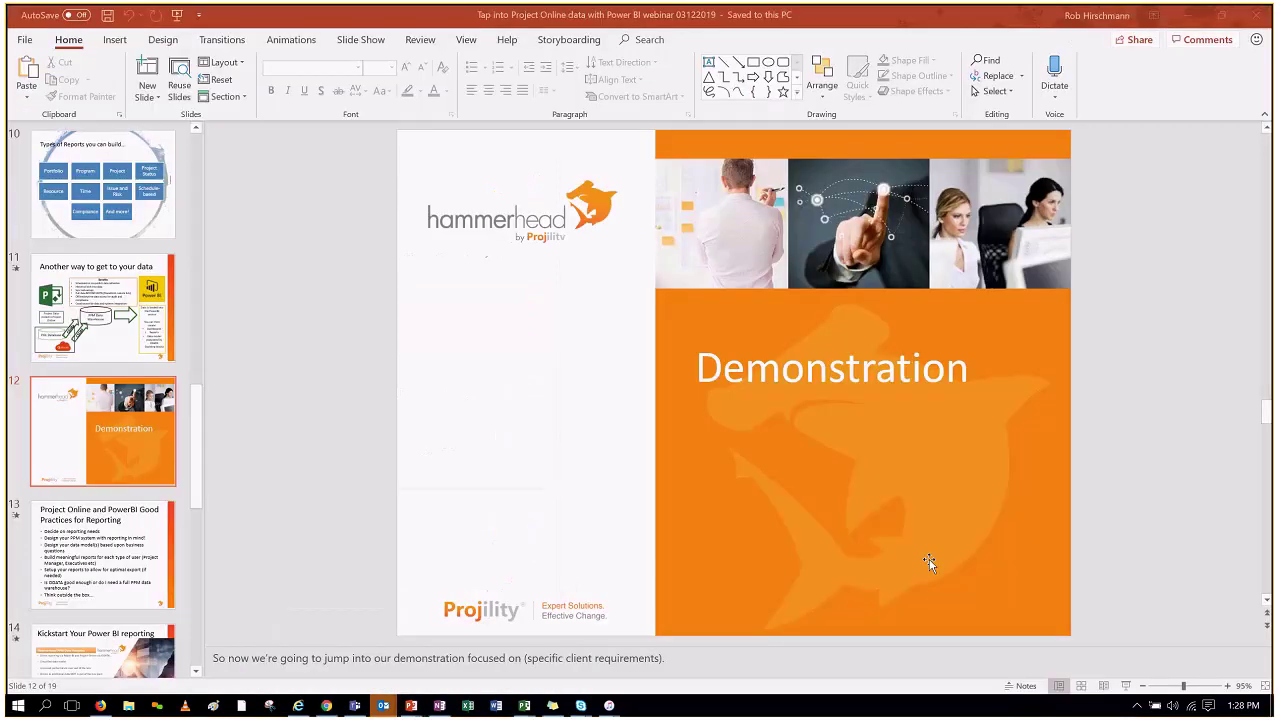
pyautogui.click(1107, 693)
pyautogui.click(1107, 693)
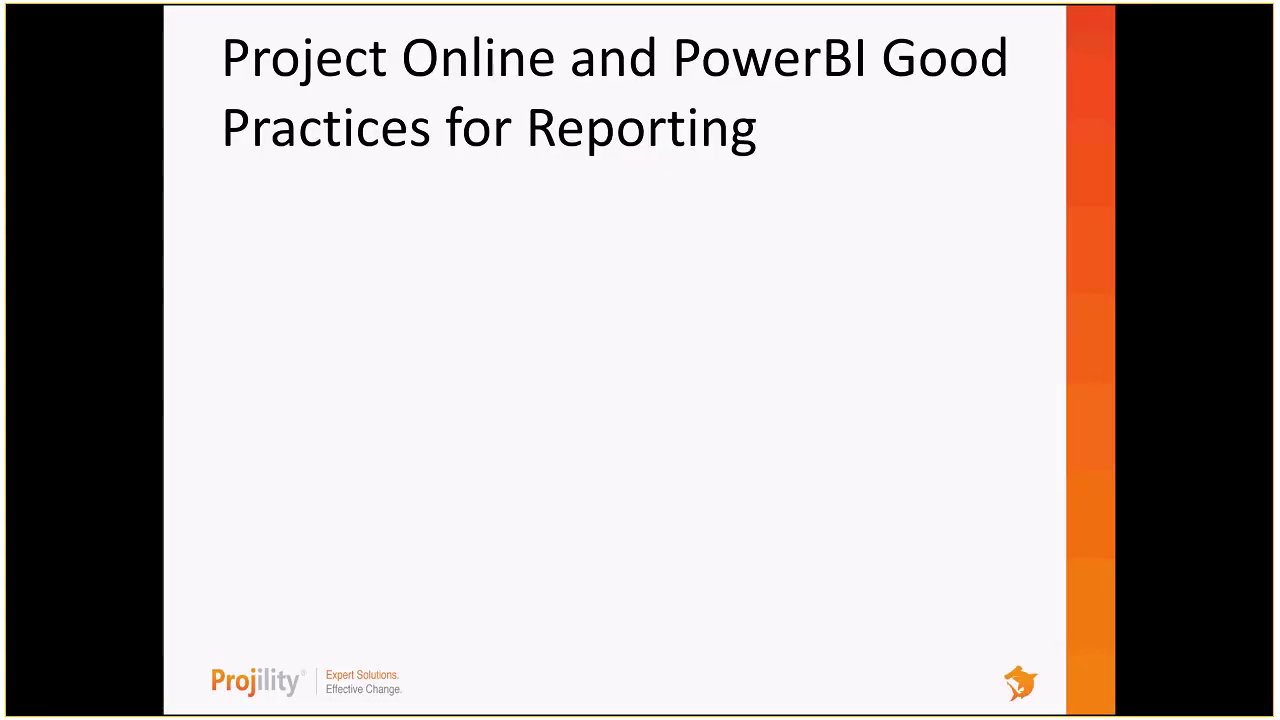
pyautogui.press('Right')
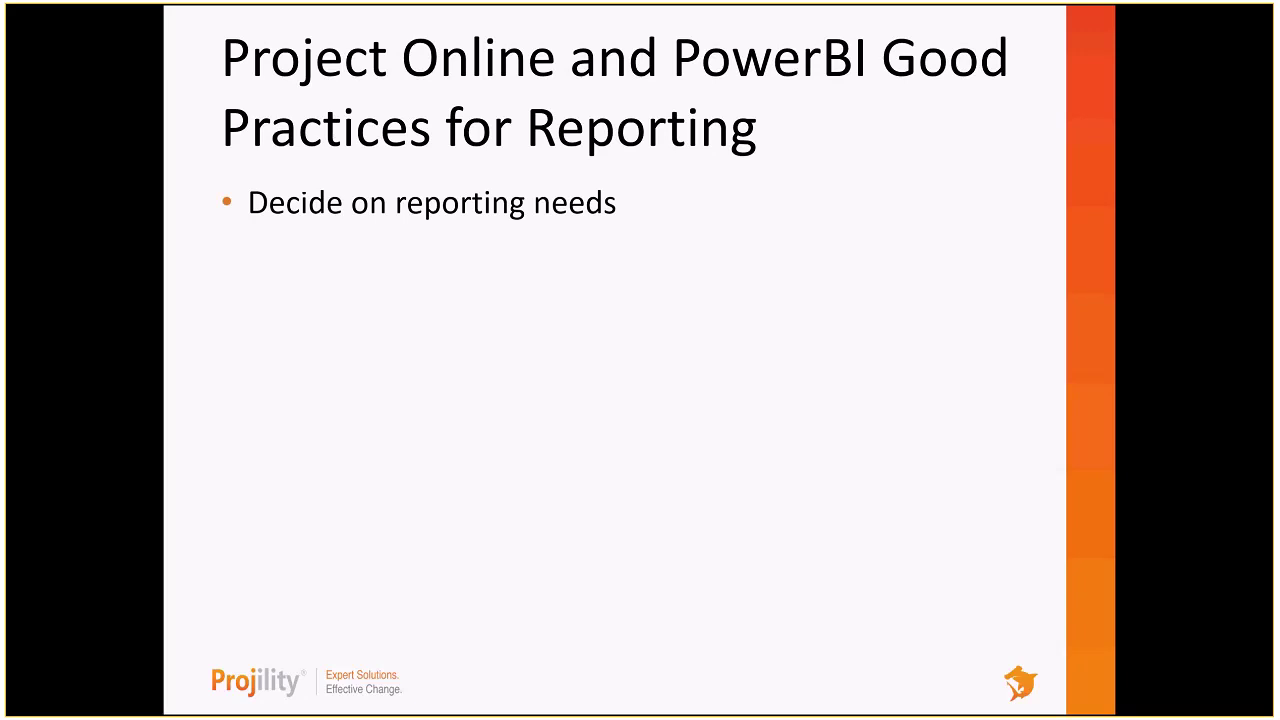